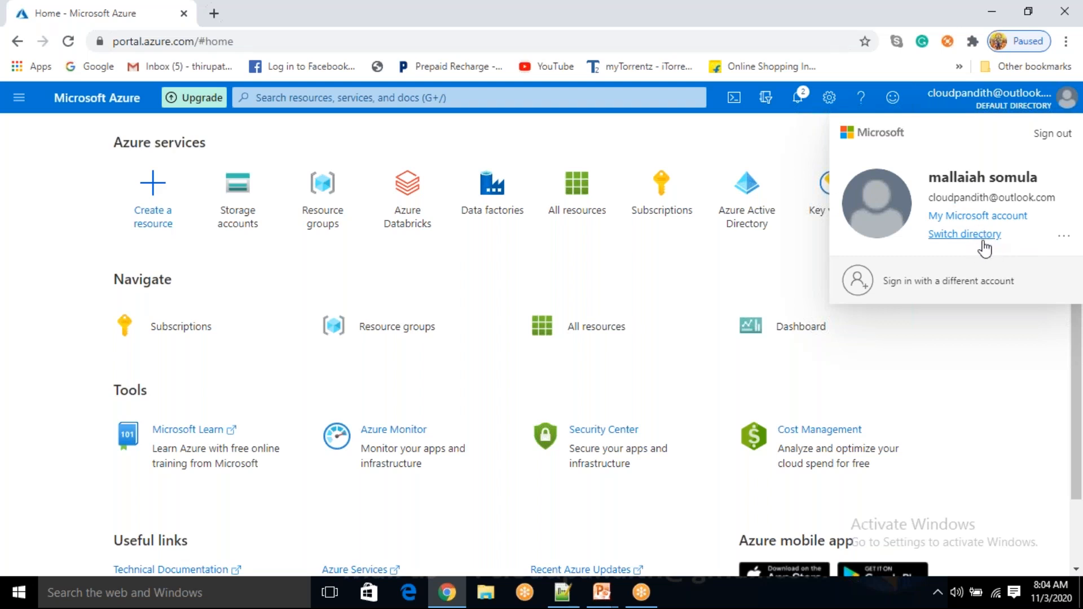
# Dismiss the account menu, view the portal feedback form and close it without submitting
pyautogui.click(995, 345)
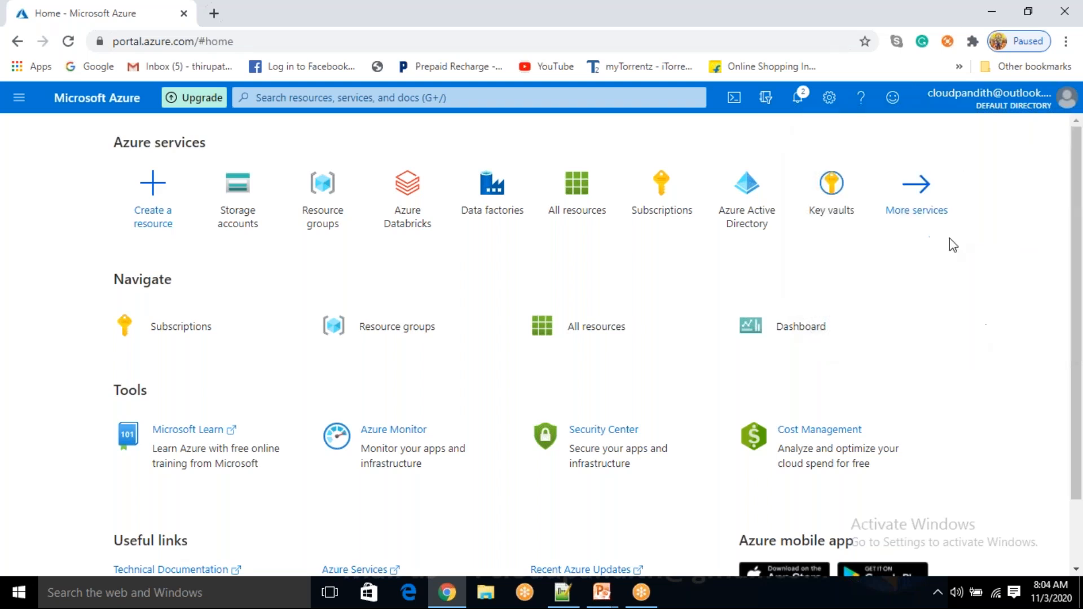
pyautogui.click(891, 109)
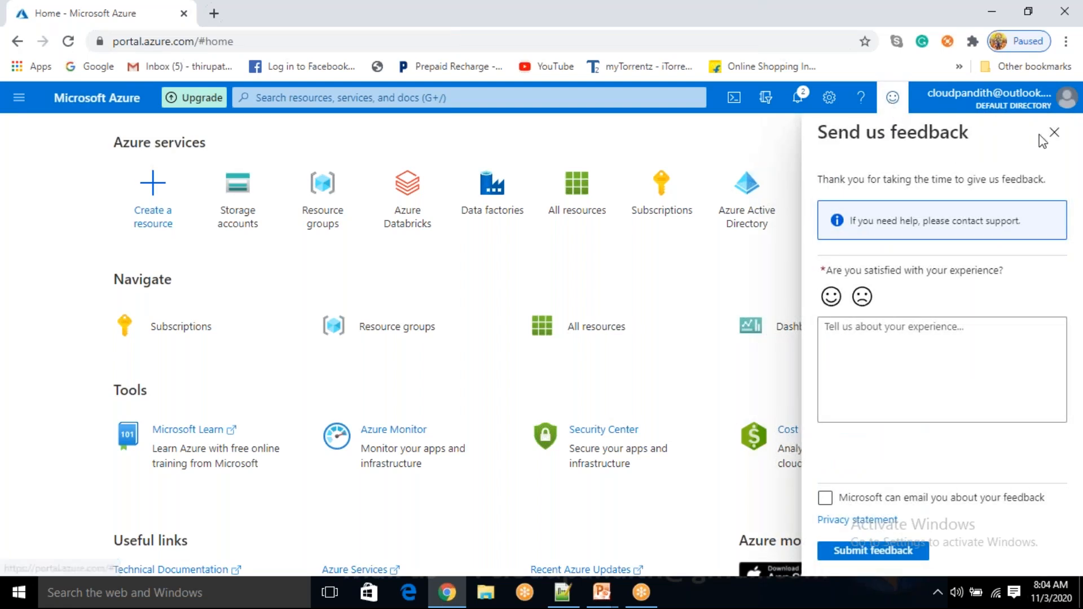
pyautogui.click(895, 355)
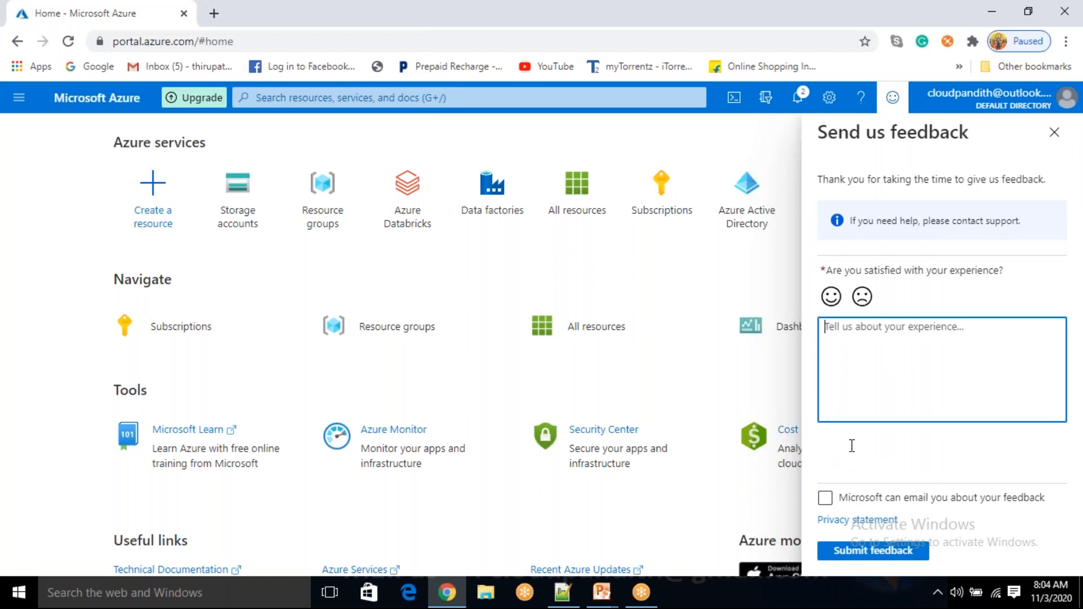
pyautogui.click(1054, 132)
# Examine the Help options and the Help + support overview page, and return to the portal home page
pyautogui.click(861, 108)
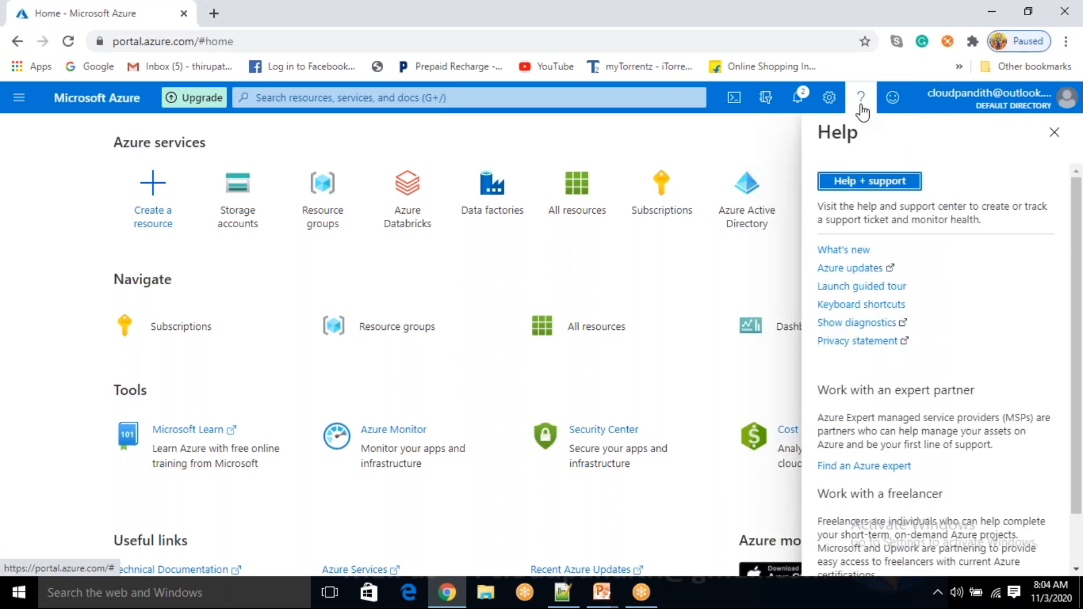
pyautogui.scroll(-1, 886, 429)
pyautogui.scroll(1, 889, 471)
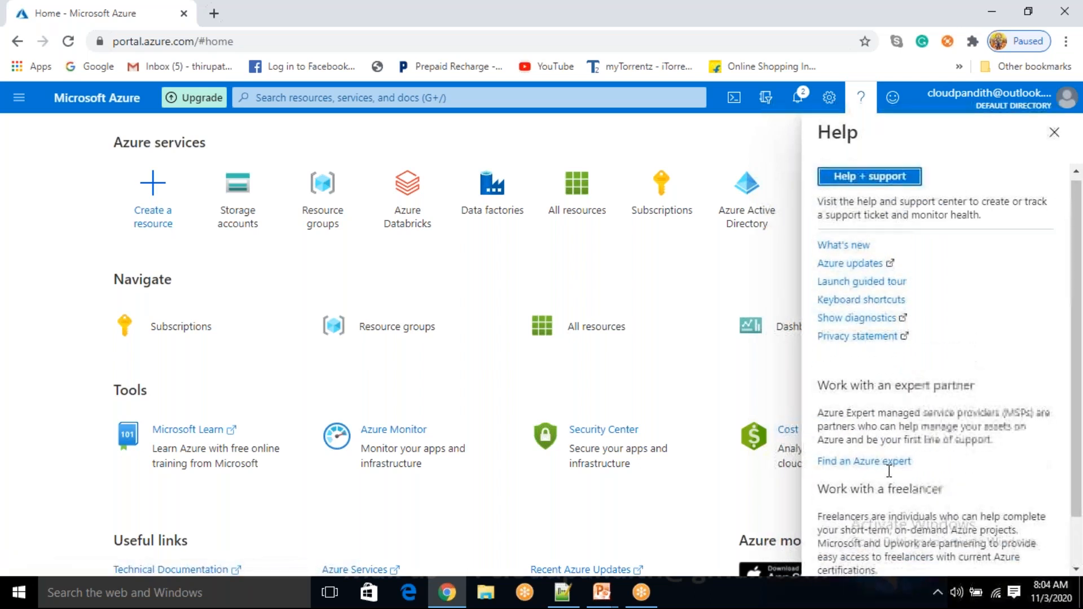
pyautogui.scroll(-1, 883, 454)
pyautogui.scroll(1, 884, 456)
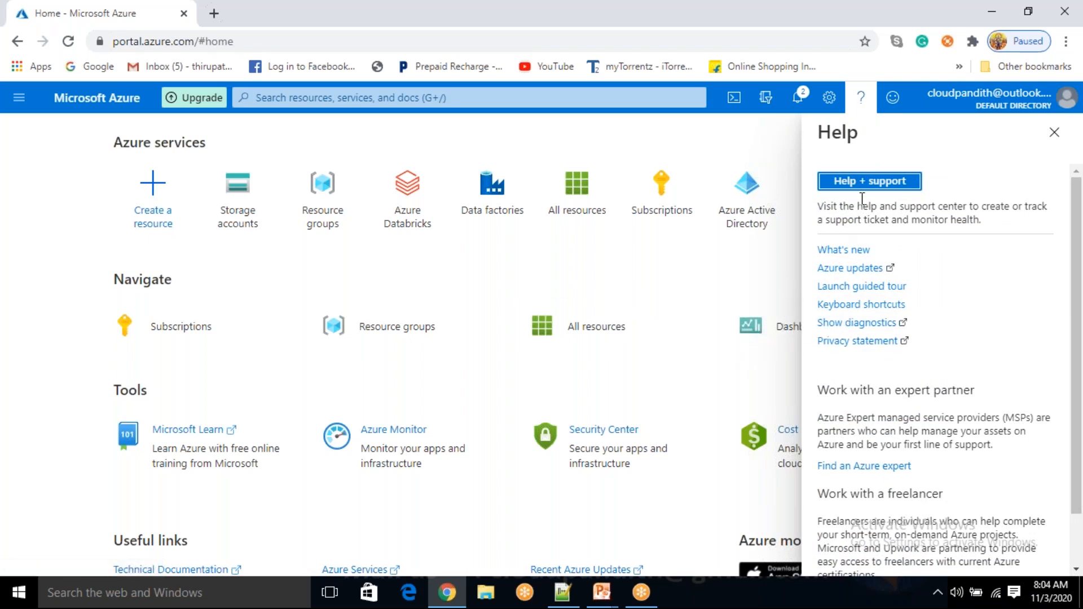
pyautogui.click(886, 182)
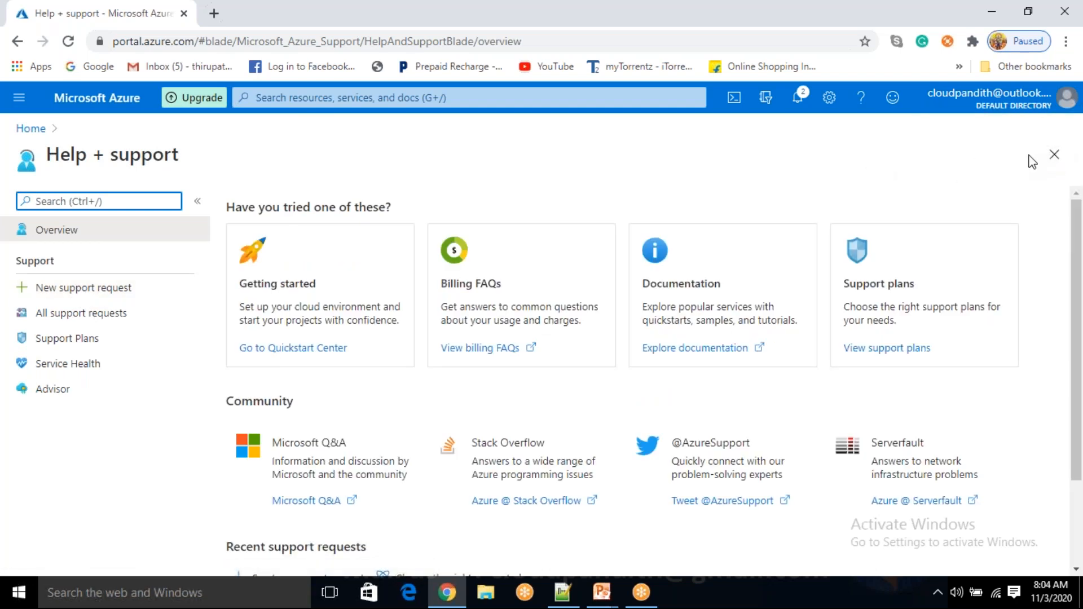
pyautogui.click(1051, 155)
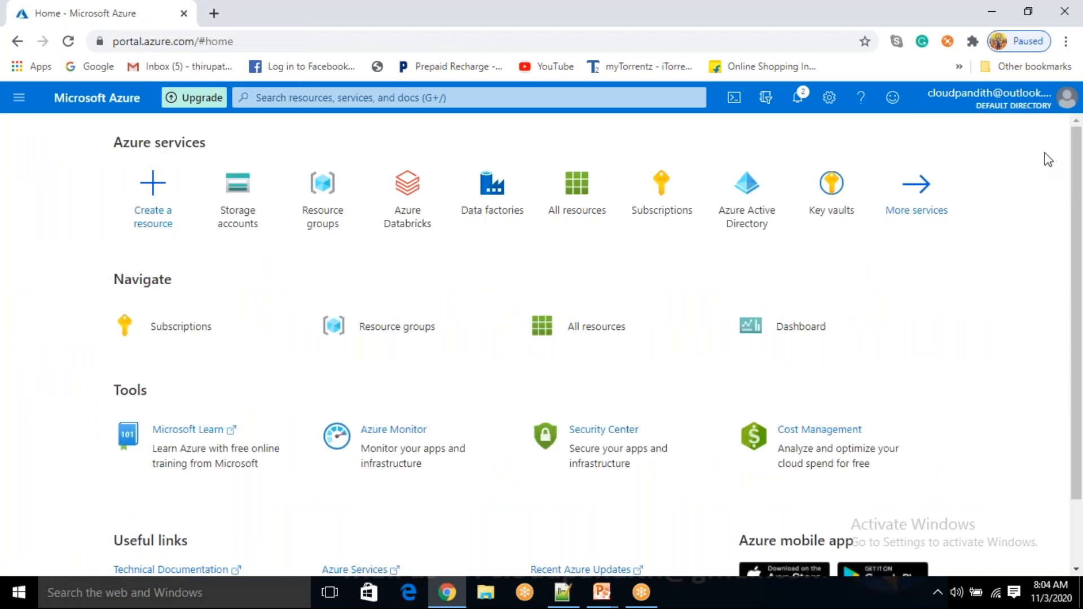
# Try the White and Black high contrast themes in the portal settings and restore the theme to None
pyautogui.click(829, 99)
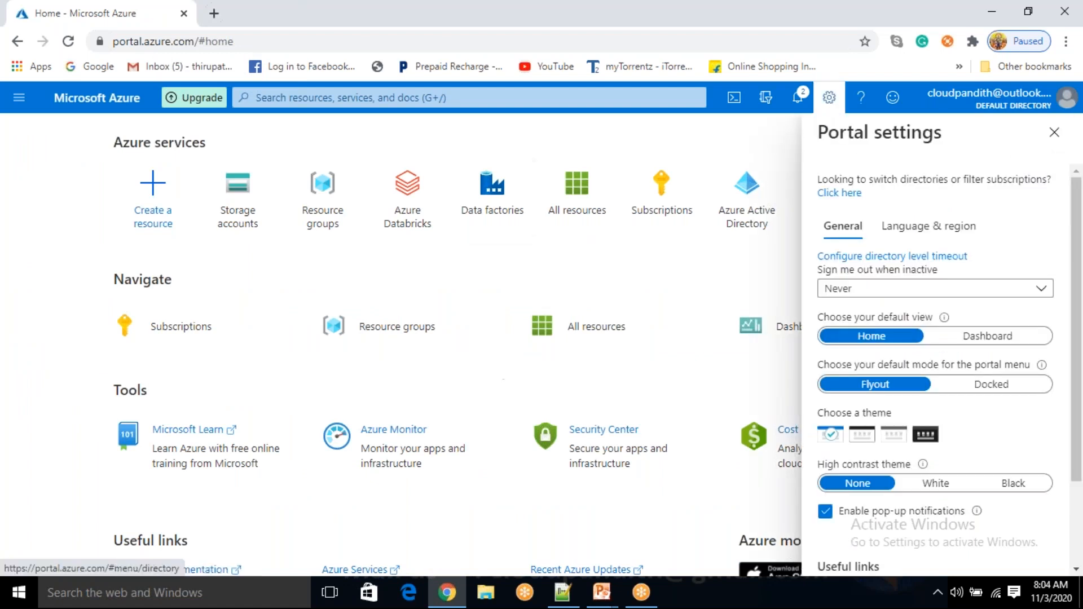
pyautogui.click(945, 485)
pyautogui.click(998, 496)
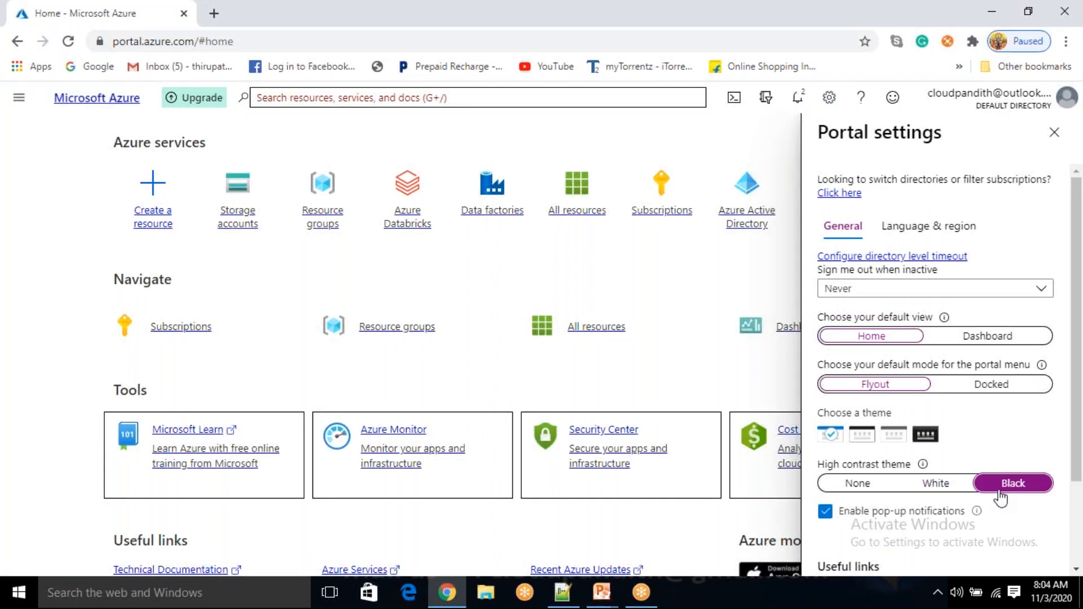
pyautogui.click(861, 493)
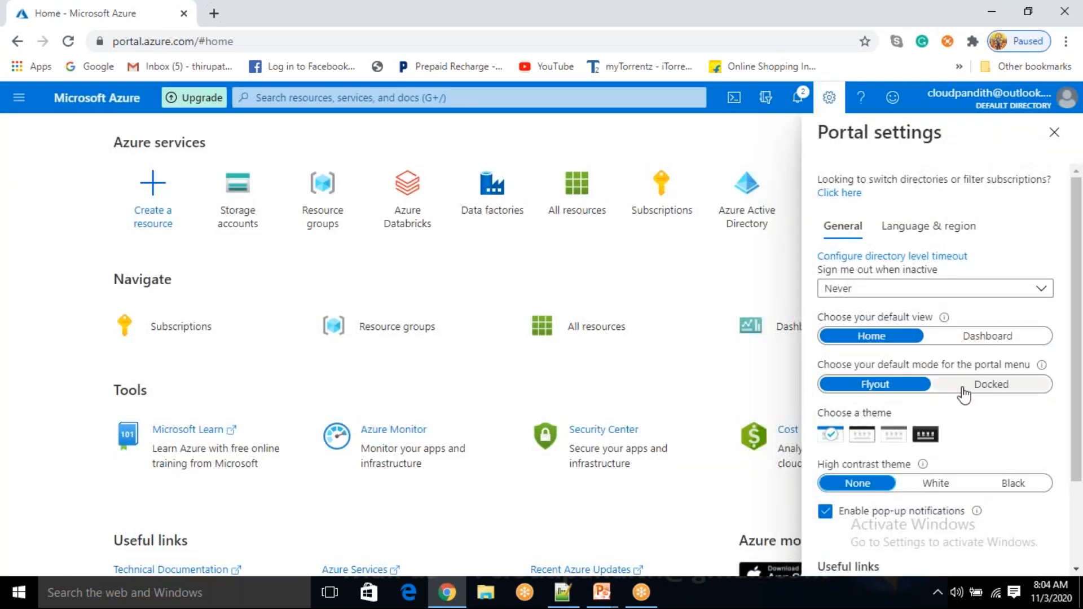
pyautogui.scroll(-2, 962, 475)
pyautogui.scroll(2, 961, 475)
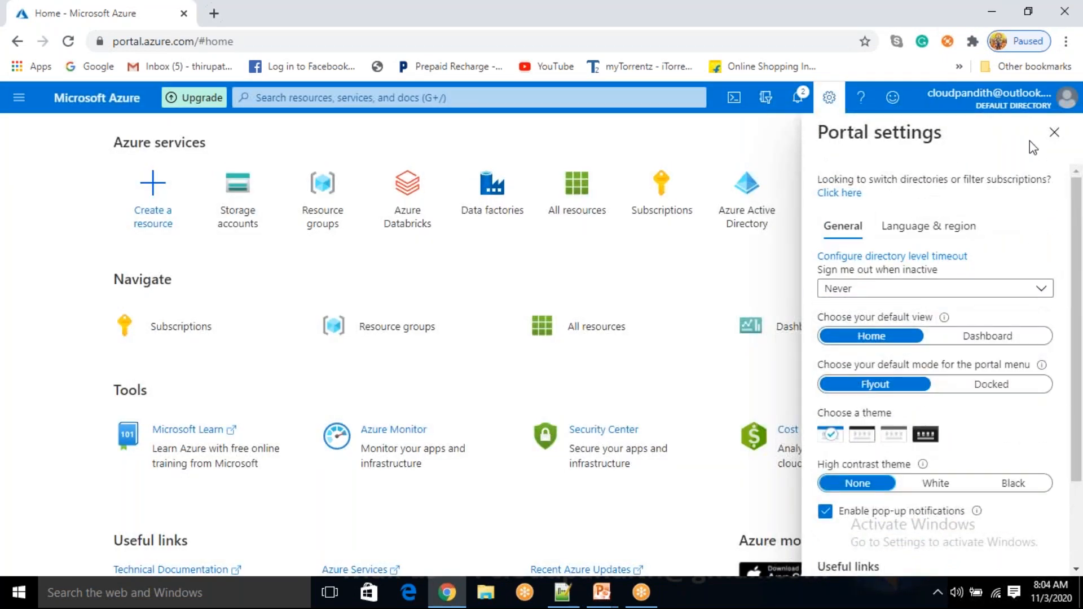
pyautogui.click(1054, 131)
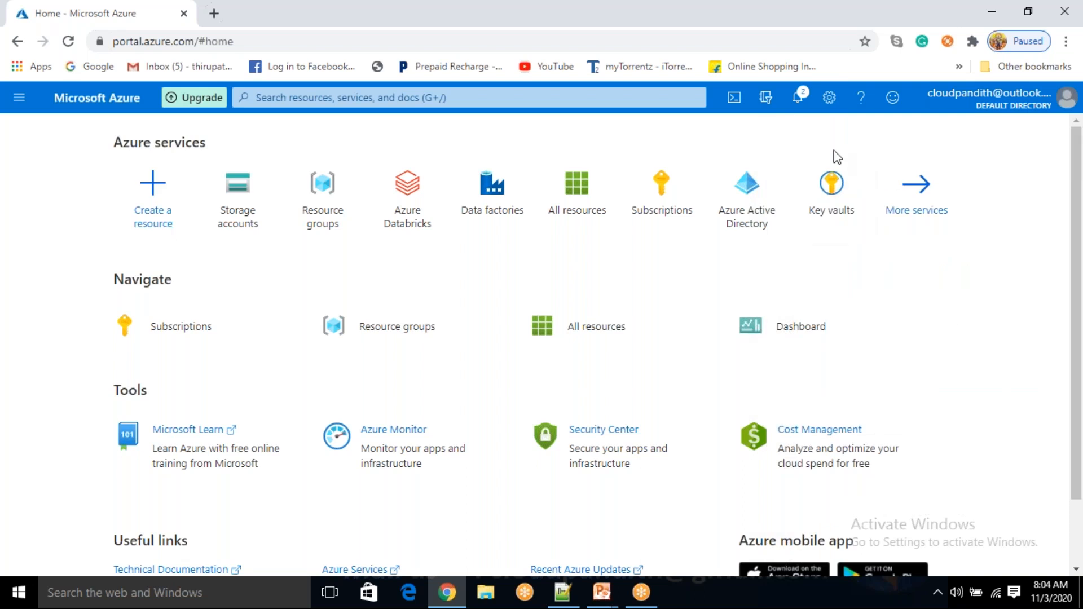
# Review the portal notifications and the Directory + subscription details, closing each one
pyautogui.click(798, 98)
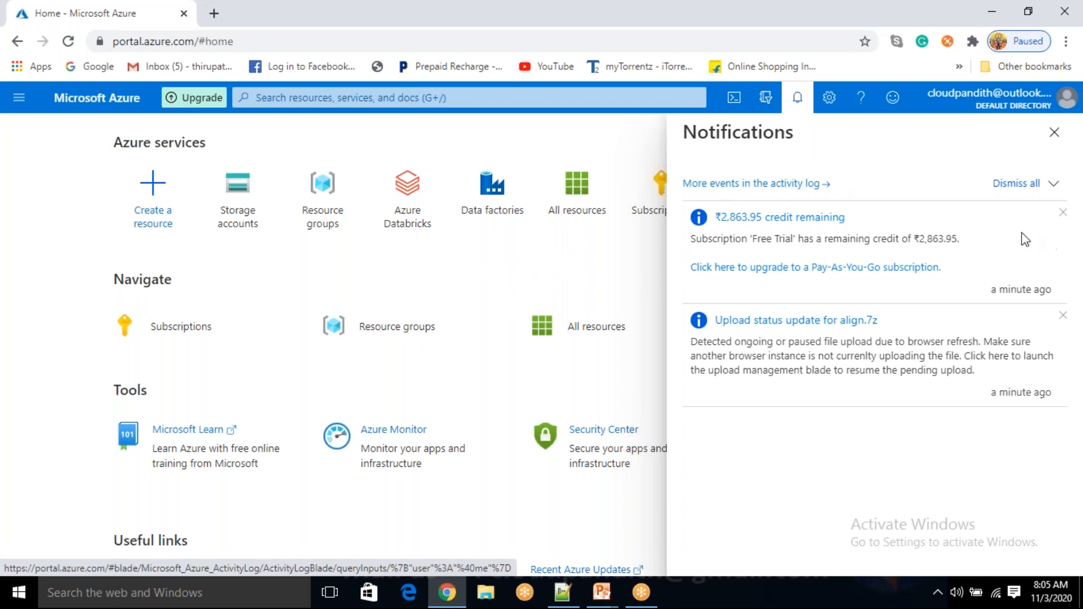
pyautogui.click(1053, 132)
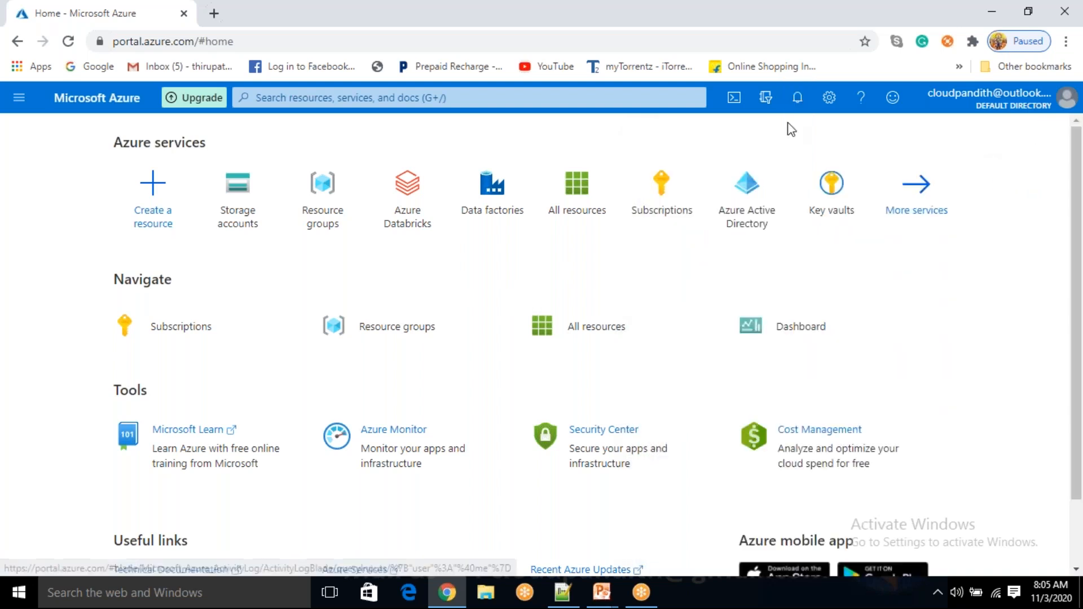
pyautogui.click(766, 99)
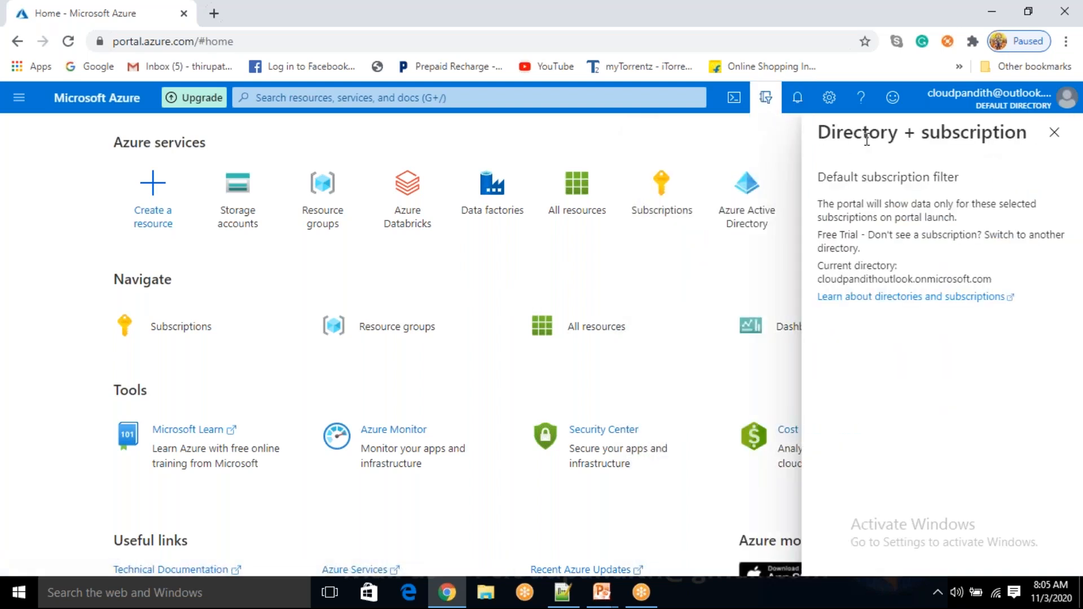
pyautogui.moveTo(871, 136); pyautogui.dragTo(976, 138)
pyautogui.click(1003, 144)
pyautogui.click(1053, 132)
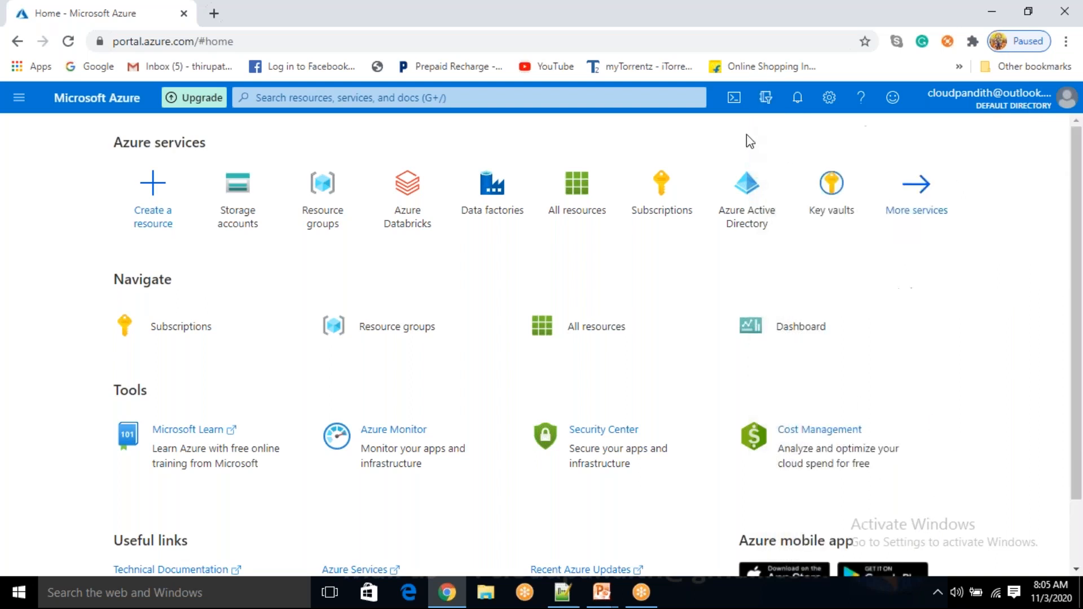
# Launch Cloud Shell and create its storage under the Free Trial subscription
pyautogui.click(735, 107)
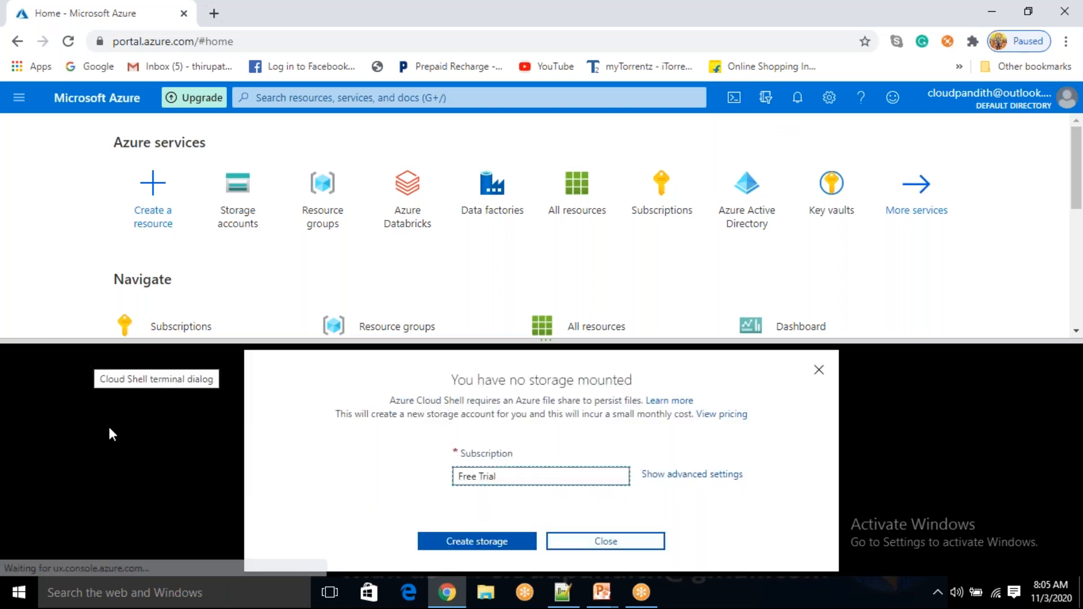
pyautogui.click(819, 373)
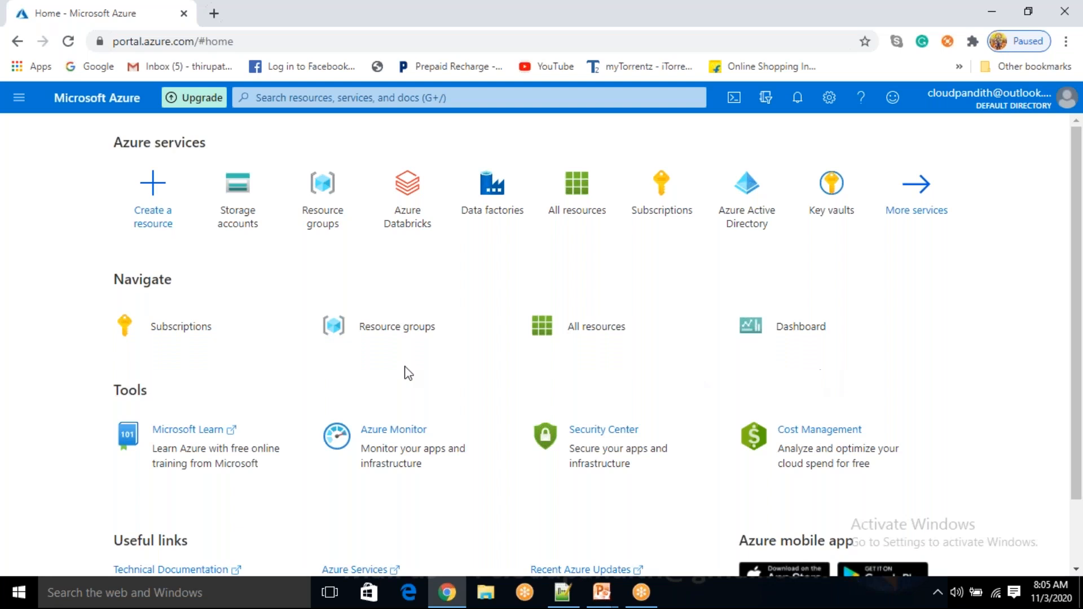
pyautogui.click(732, 108)
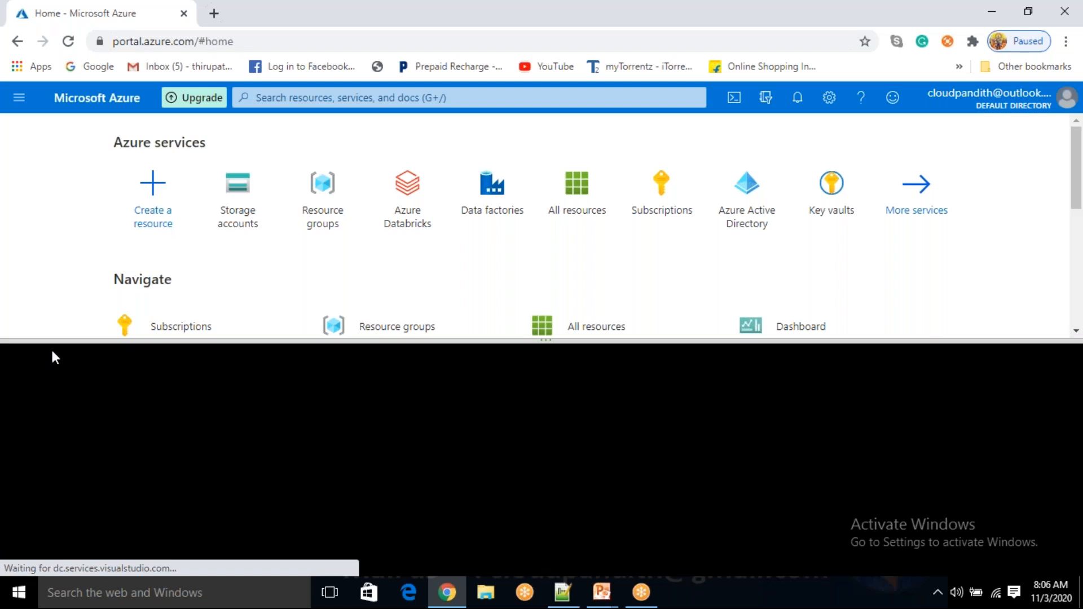
pyautogui.click(506, 544)
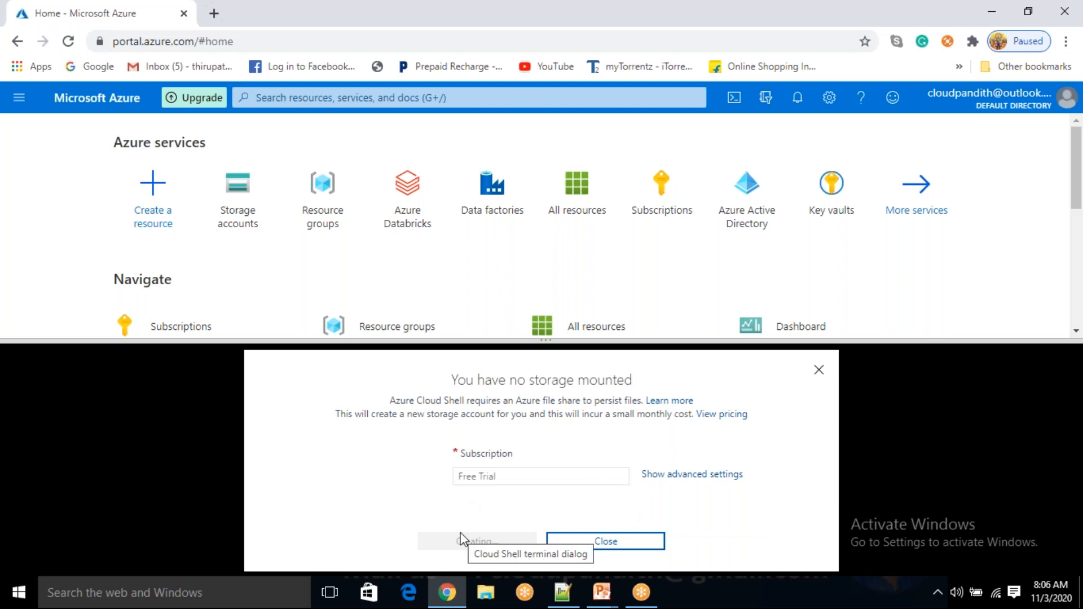
# Open the Storage accounts list and resize the Cloud Shell pane to view the list's contents
pyautogui.moveTo(239, 209)
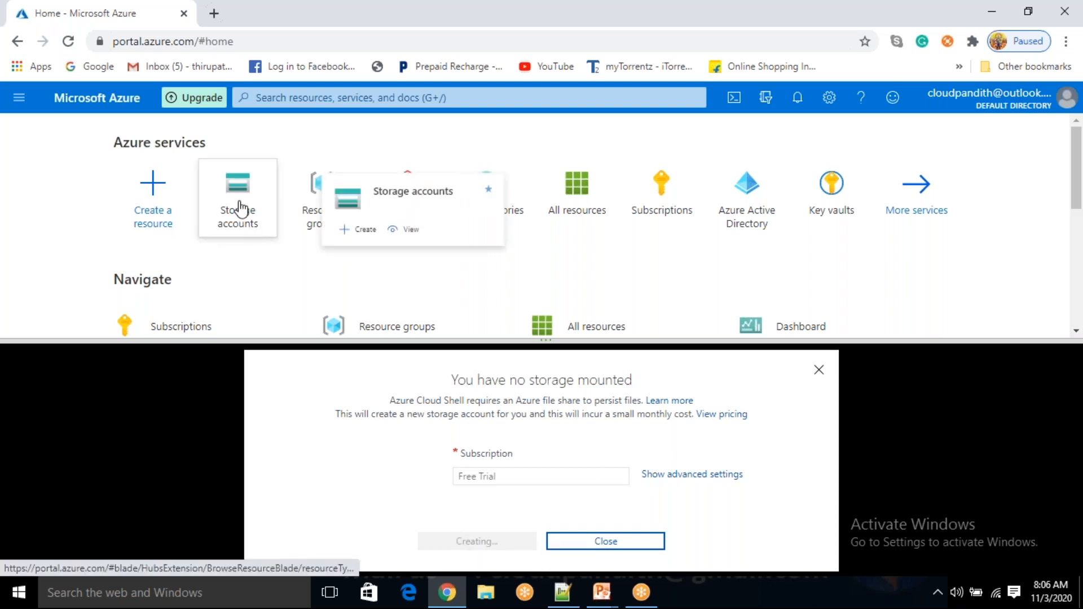
pyautogui.click(240, 208)
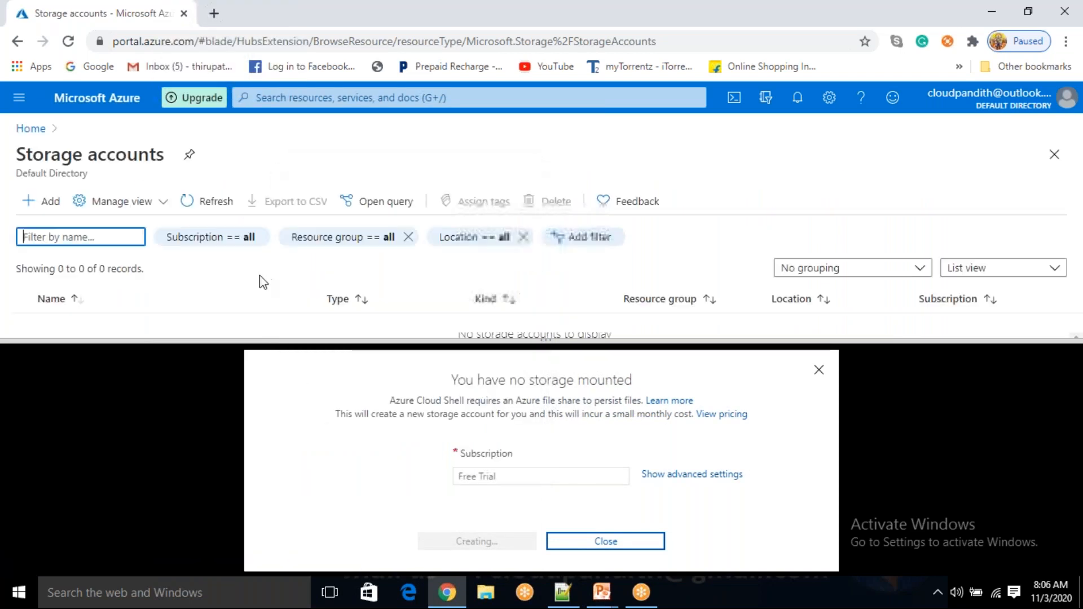
pyautogui.moveTo(58, 269); pyautogui.dragTo(76, 265)
pyautogui.click(550, 341)
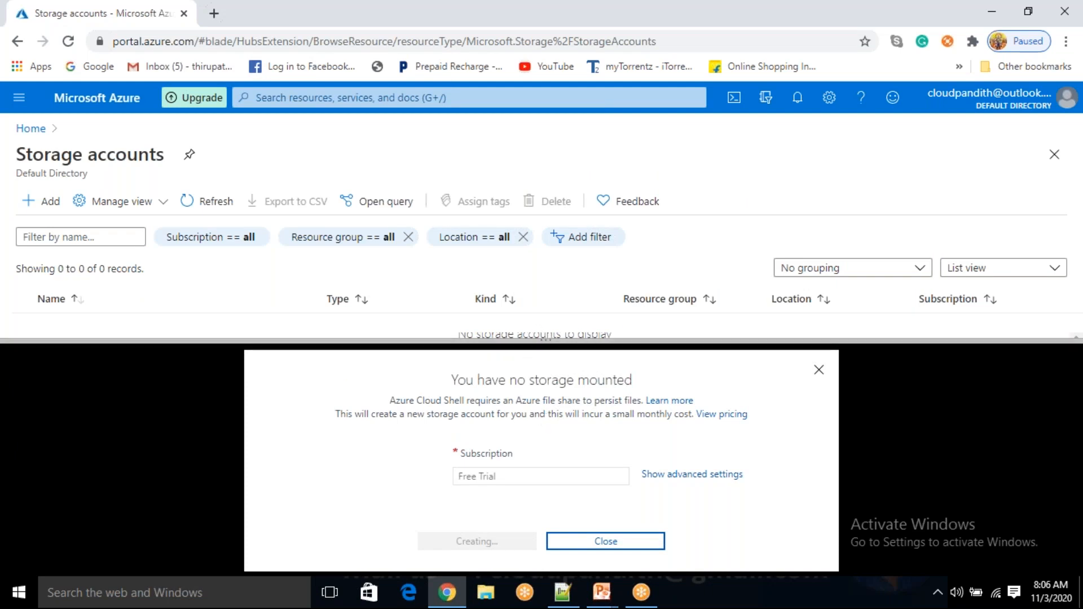
pyautogui.moveTo(544, 340); pyautogui.dragTo(539, 452)
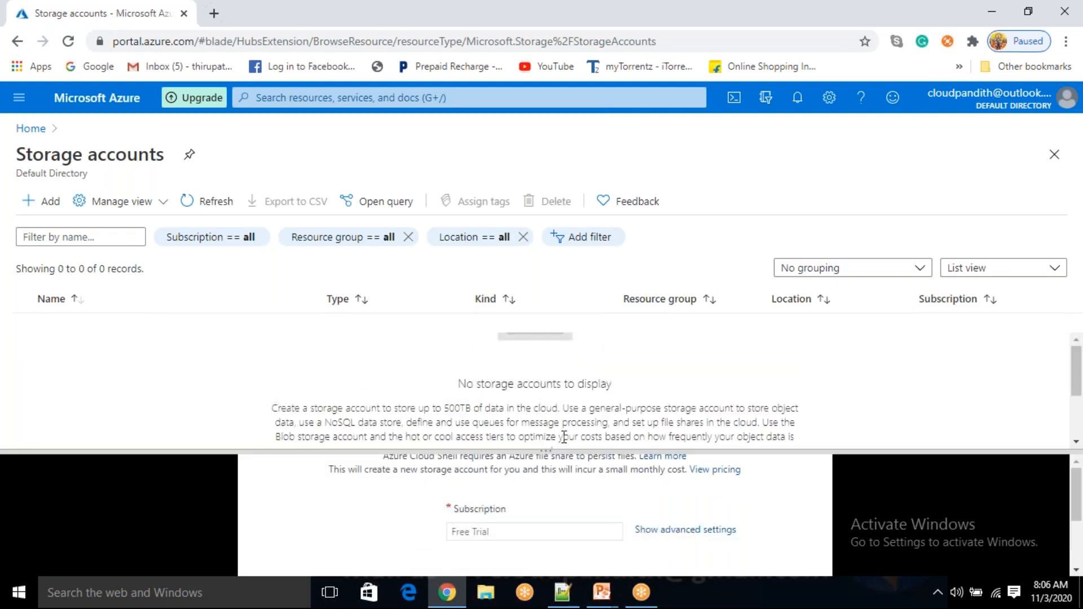
pyautogui.moveTo(552, 452); pyautogui.dragTo(483, 358)
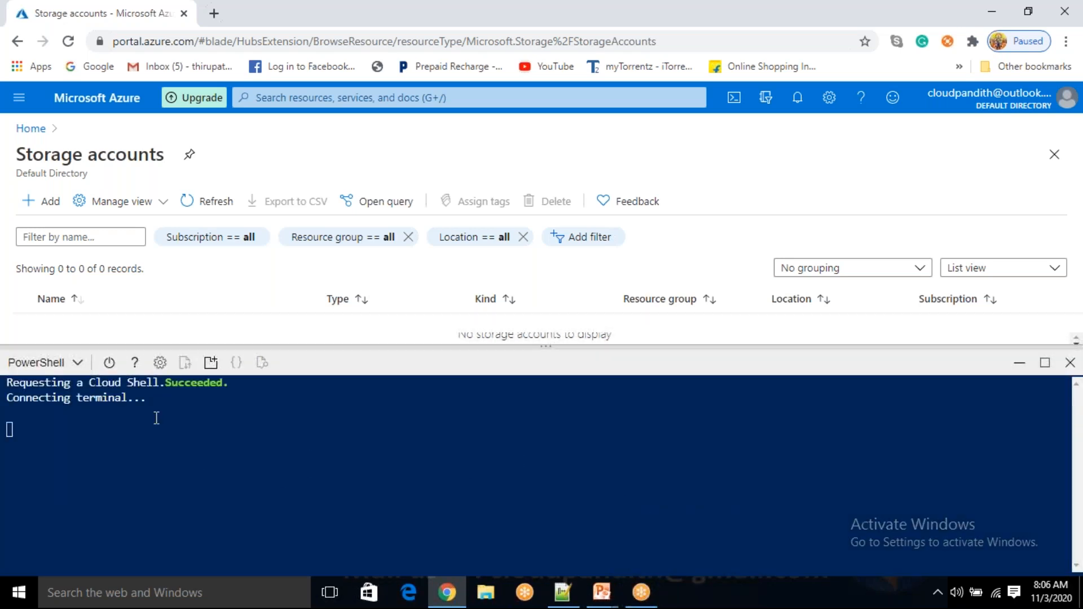
# Close Cloud Shell after viewing its shell type options, and refresh the storage accounts list repeatedly
pyautogui.click(77, 363)
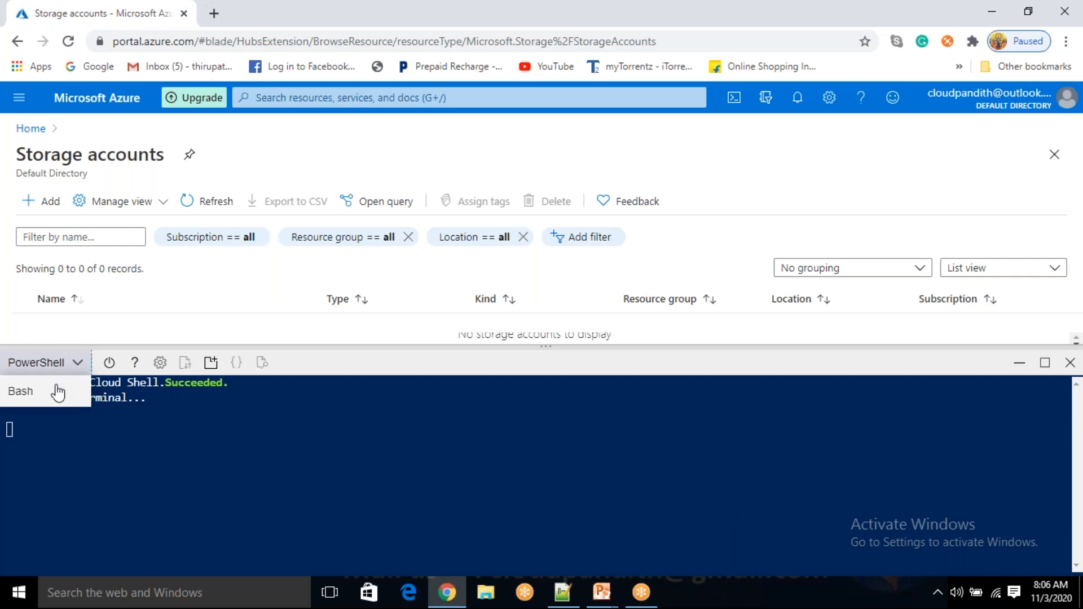
pyautogui.click(1064, 365)
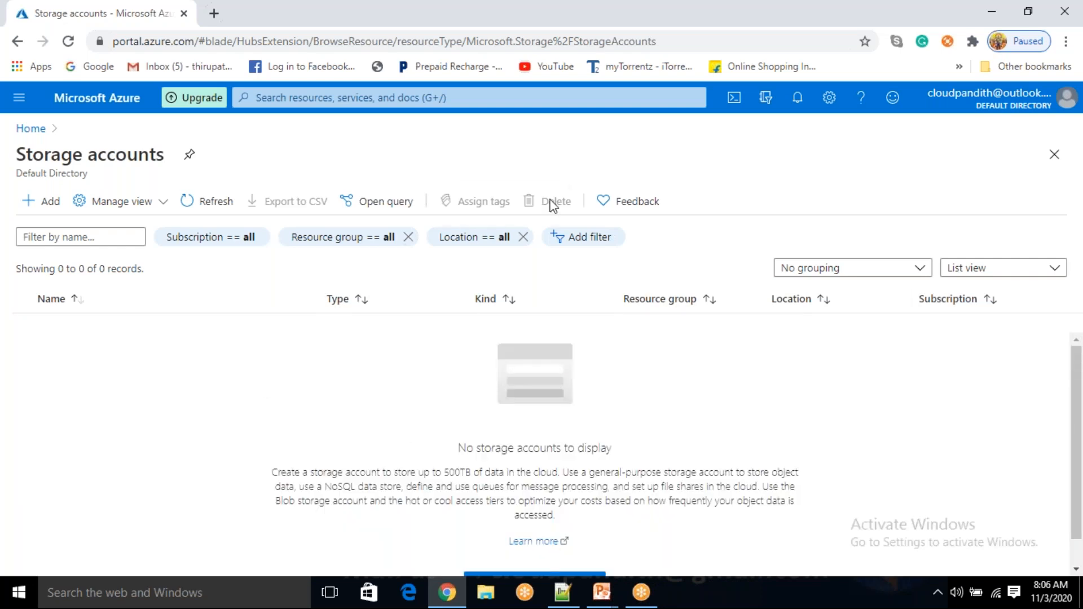
pyautogui.click(213, 202)
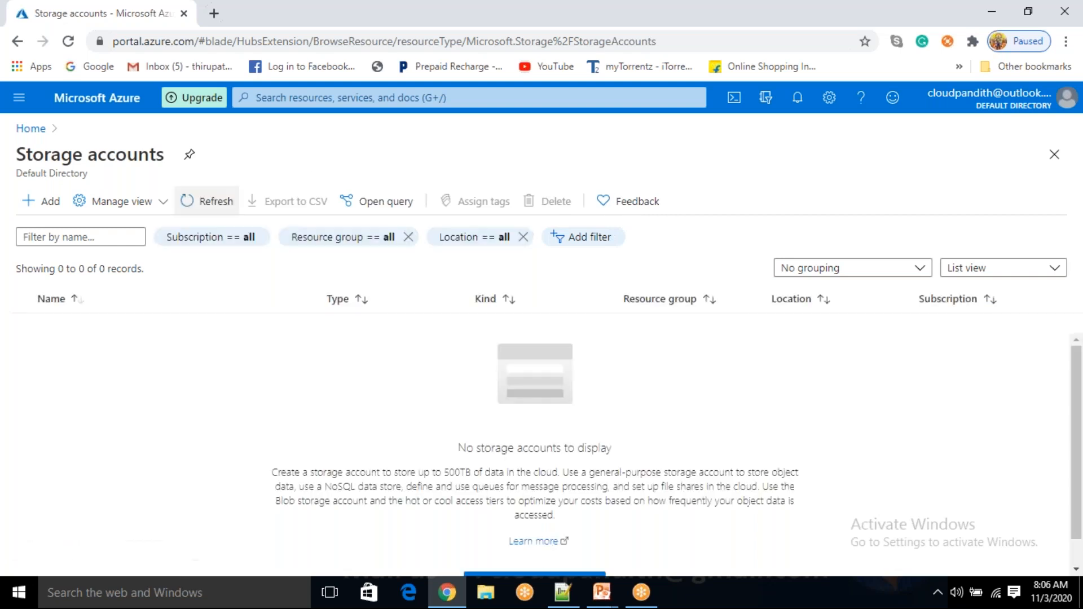
pyautogui.click(216, 201)
pyautogui.click(214, 202)
pyautogui.click(214, 202)
pyautogui.click(211, 201)
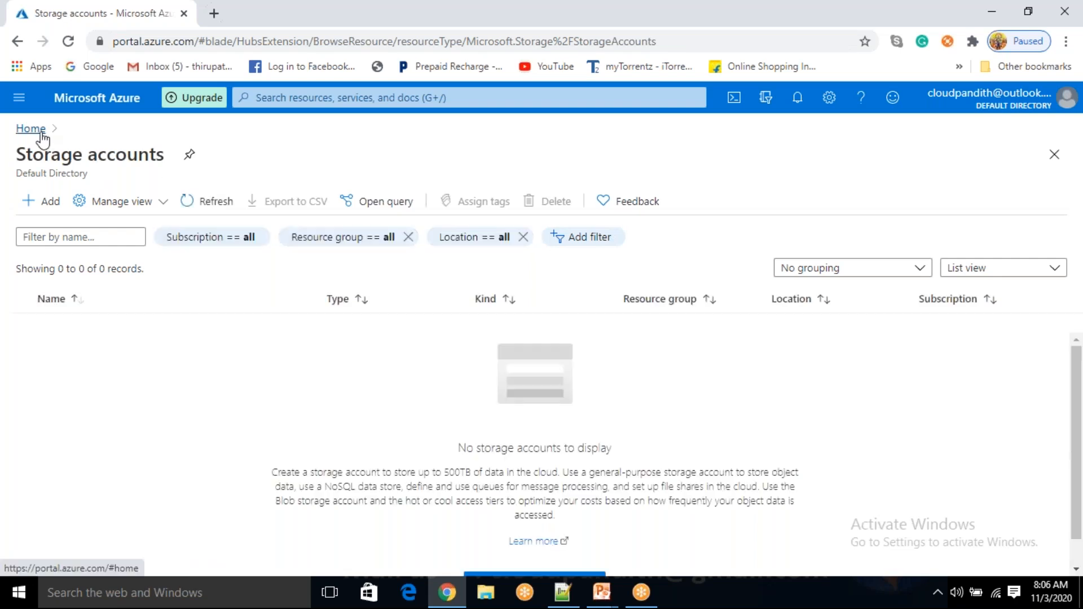
# View the portal menu and search the portal for "data factory" and "machine learning"
pyautogui.click(21, 100)
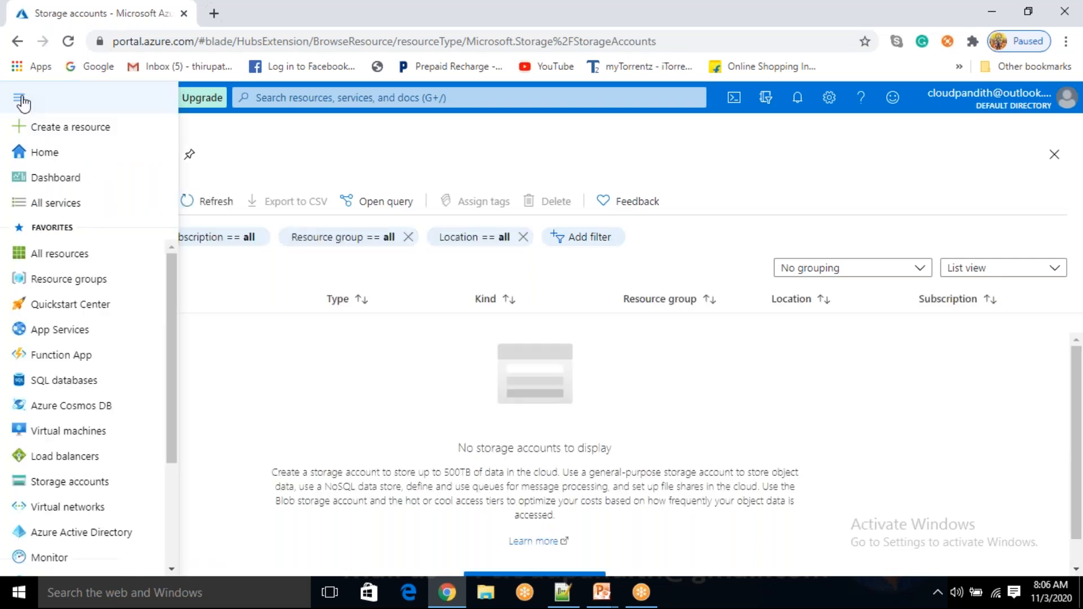
pyautogui.click(20, 99)
pyautogui.click(279, 98)
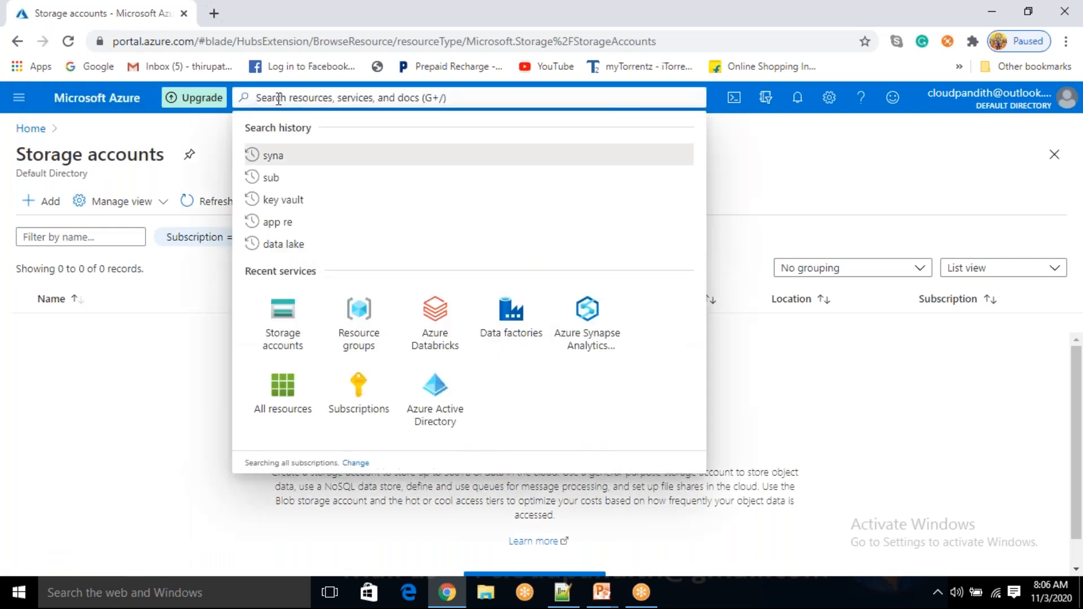
pyautogui.write('data factory')
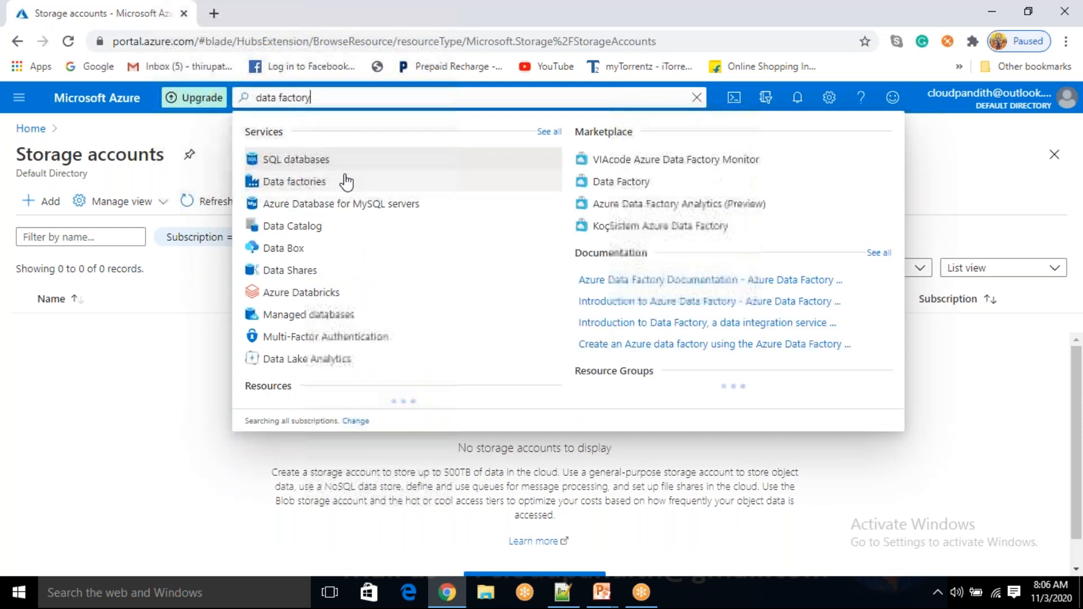
pyautogui.hotkey('ctrl', 'a')
pyautogui.write('machine lea')
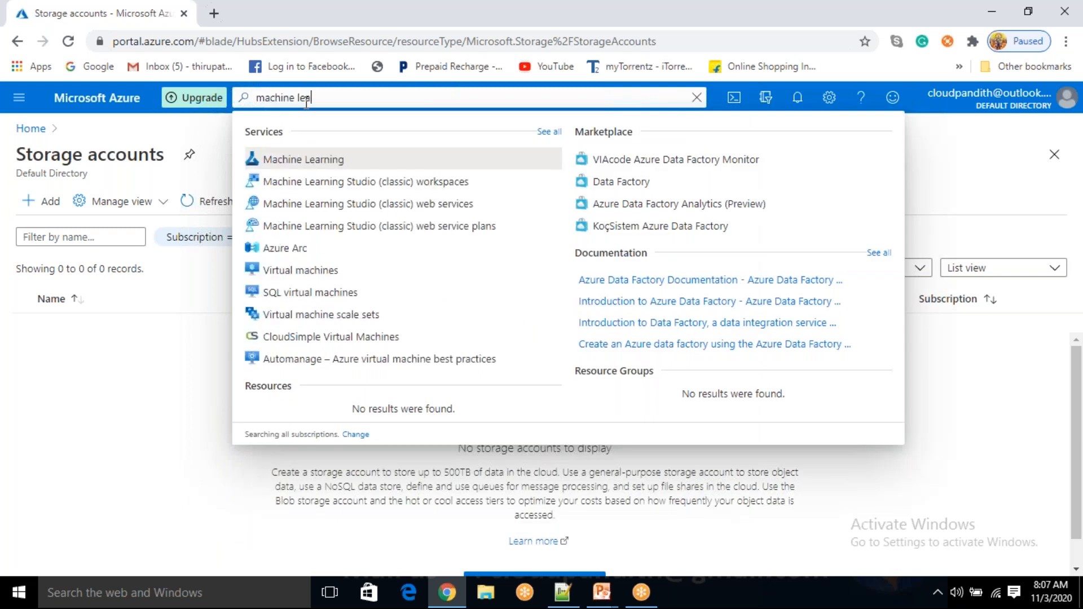
pyautogui.write('rning')
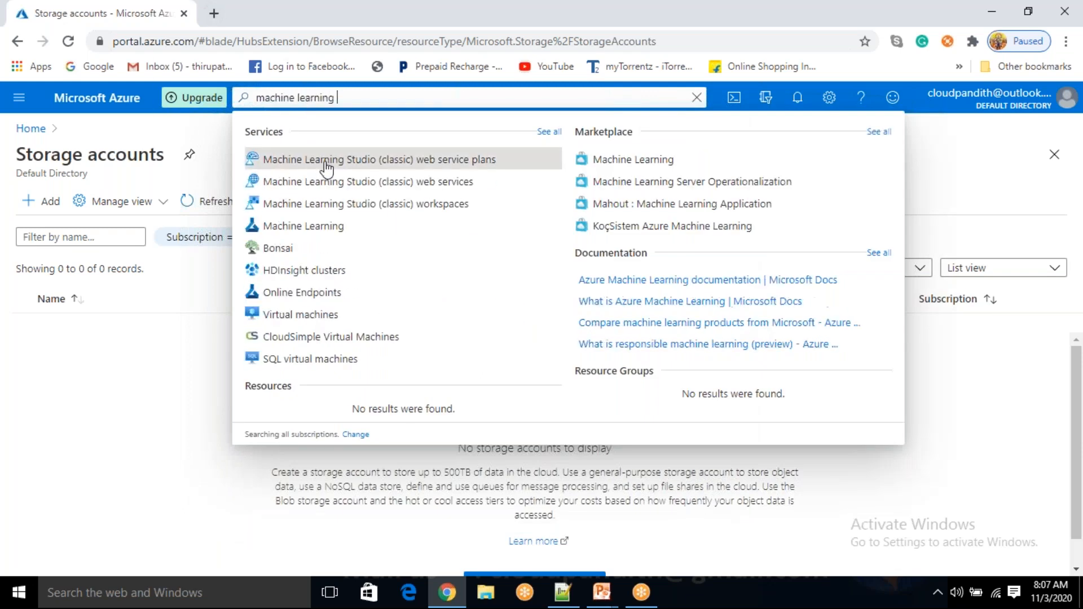
# Search the portal for "azure logi" and for "logic app"
pyautogui.hotkey('ctrl', 'a')
pyautogui.press('BackSpace')
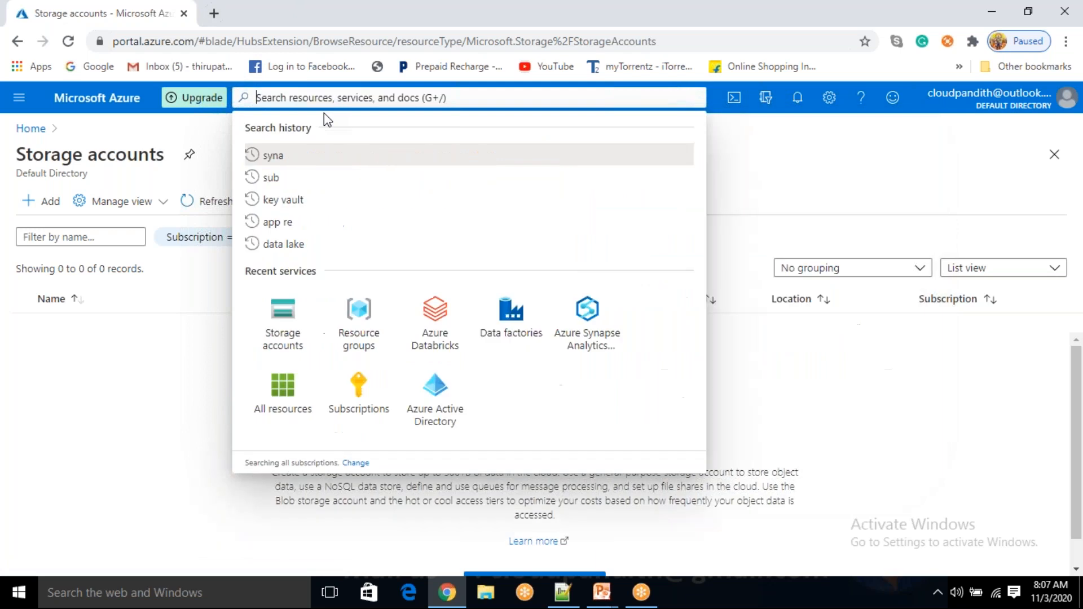
pyautogui.write('azure logi')
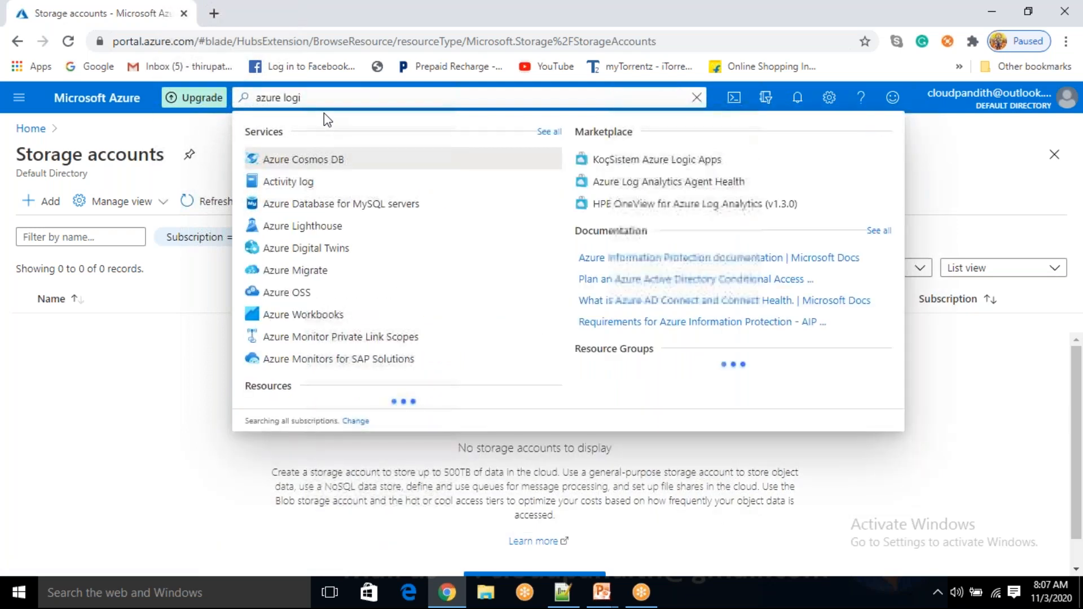
pyautogui.hotkey('ctrl', 'a')
pyautogui.press('BackSpace')
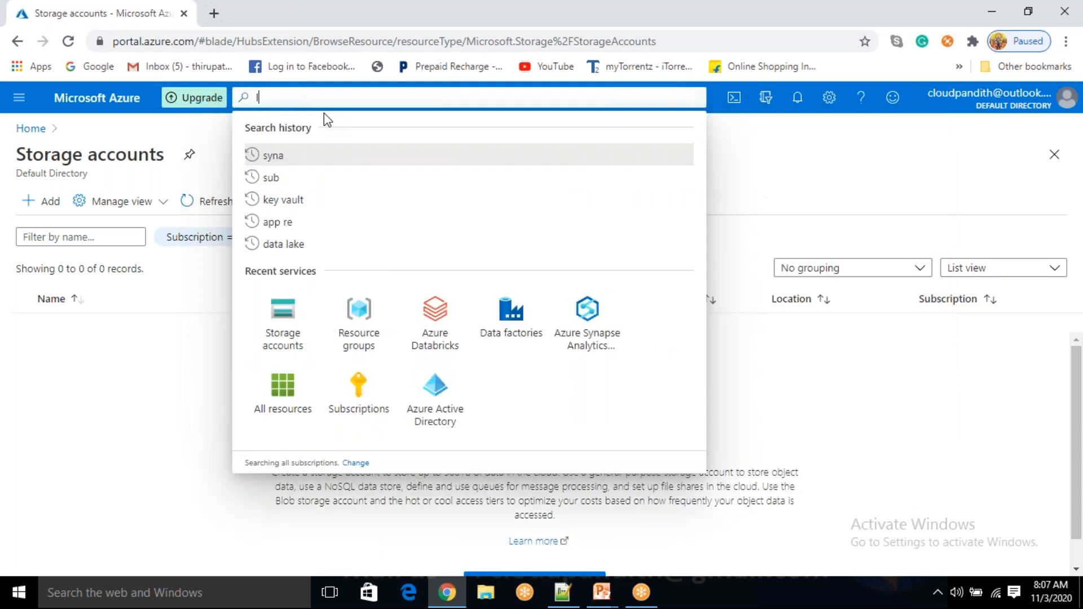
pyautogui.write('logic app')
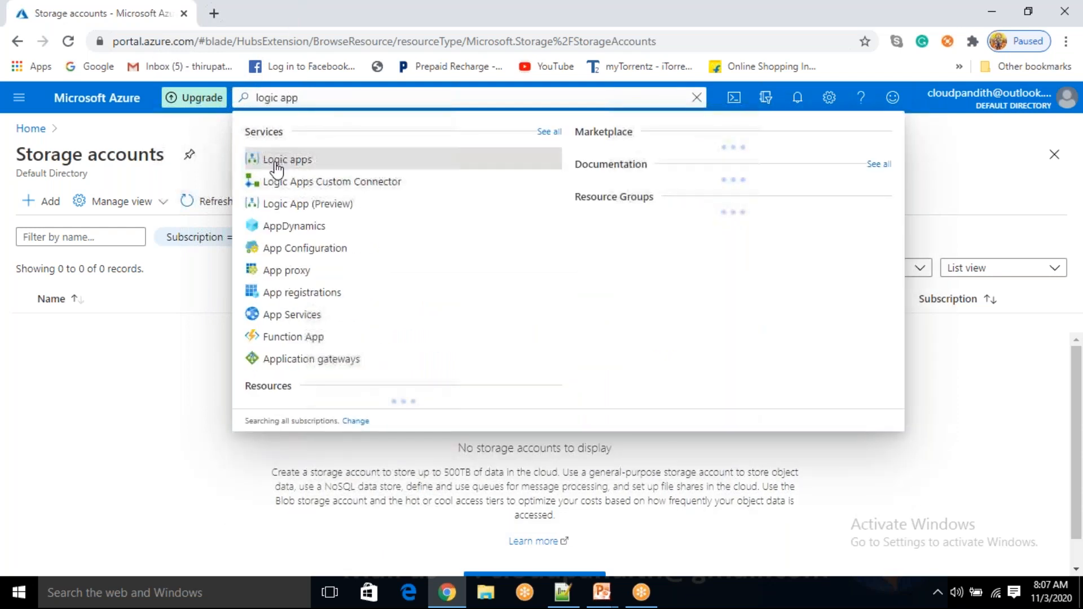
# Search the portal for "azure key va" and dismiss the search suggestions
pyautogui.hotkey('ctrl', 'a')
pyautogui.write('=a')
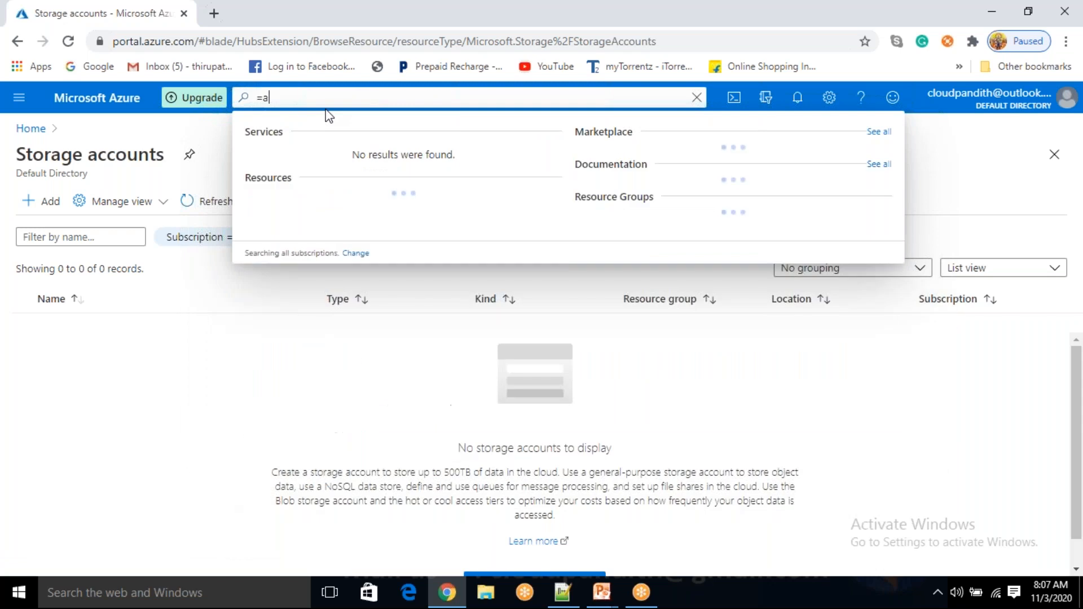
pyautogui.press('BackSpace')
pyautogui.press('BackSpace')
pyautogui.write('azure k')
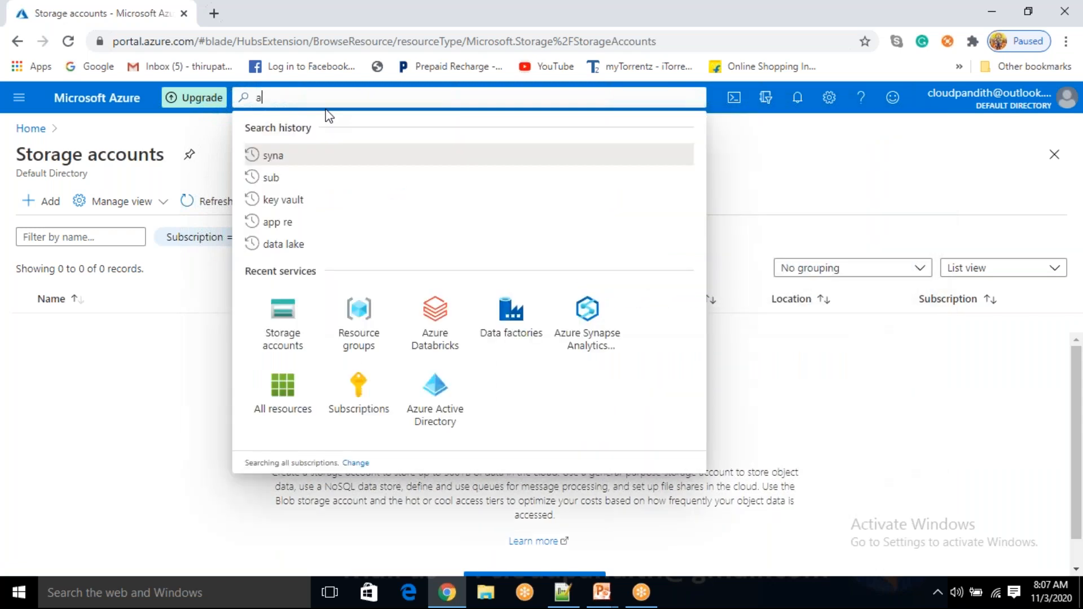
pyautogui.write('e')
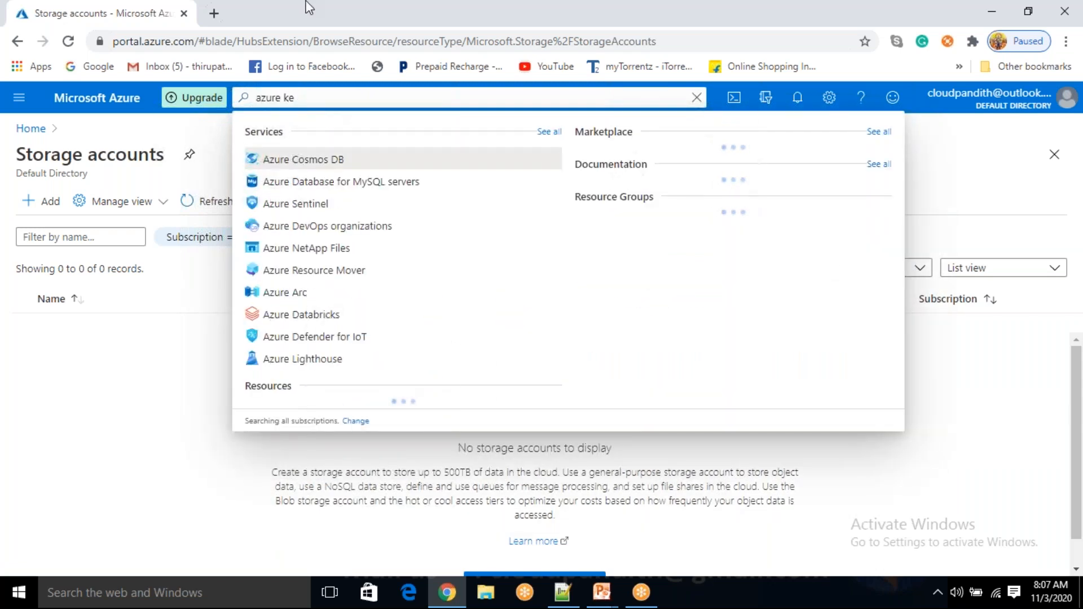
pyautogui.write('y va')
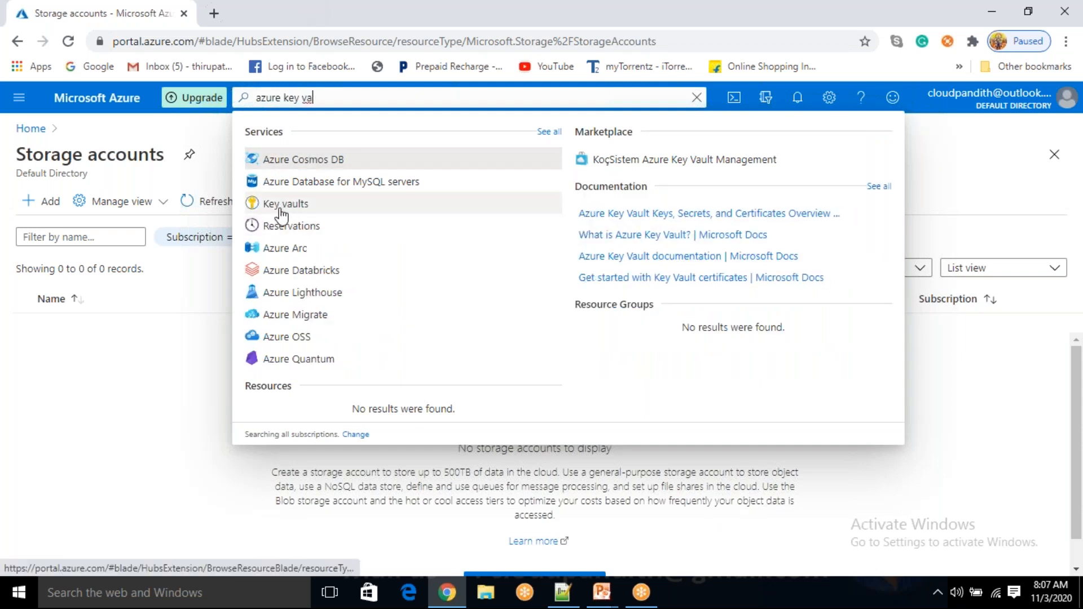
pyautogui.press('Escape')
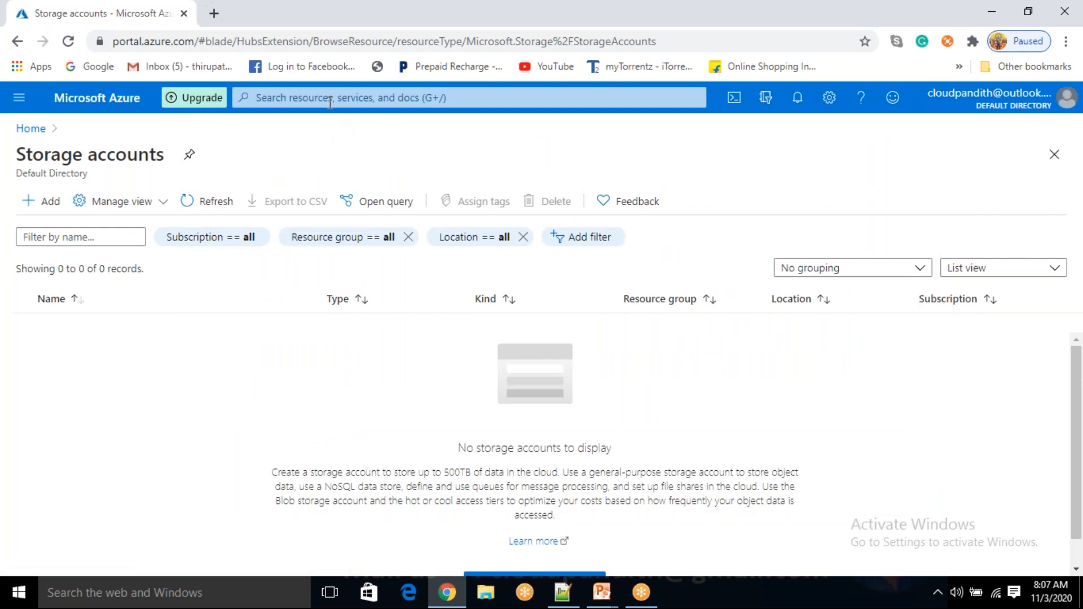
# Open the All services page from the portal menu and look through its featured services and free training overview
pyautogui.click(332, 97)
pyautogui.click(141, 393)
pyautogui.click(19, 100)
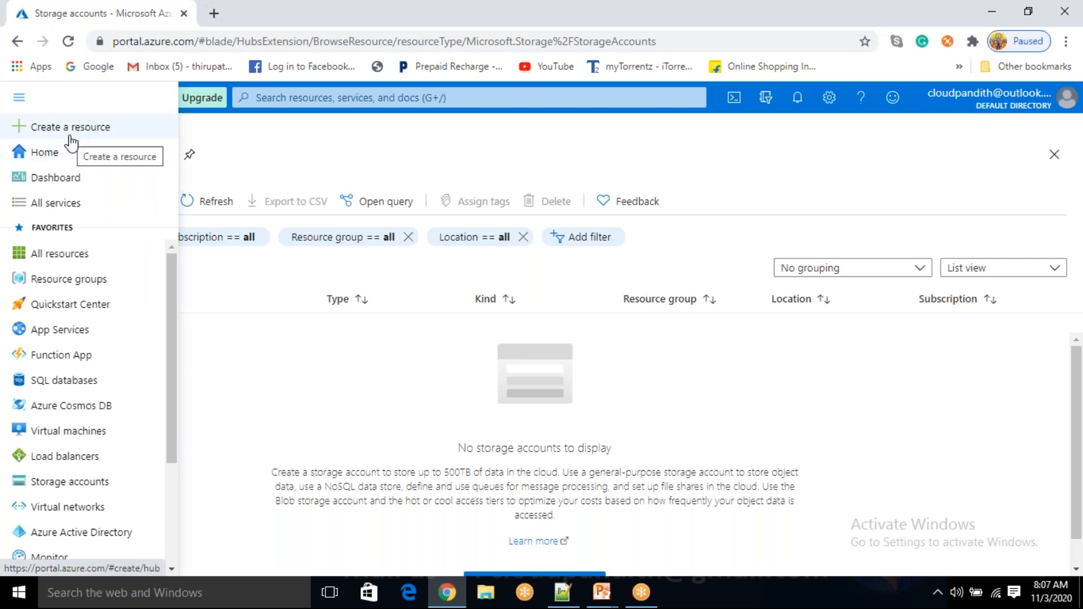
pyautogui.click(50, 204)
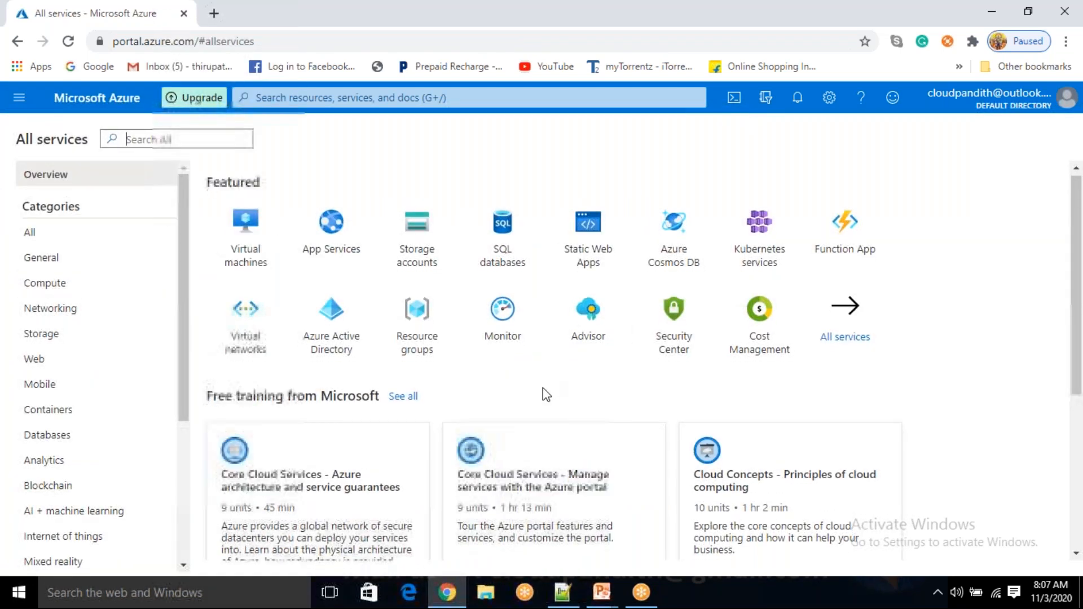
pyautogui.scroll(-5, 543, 394)
pyautogui.scroll(4, 525, 479)
pyautogui.scroll(1, 647, 381)
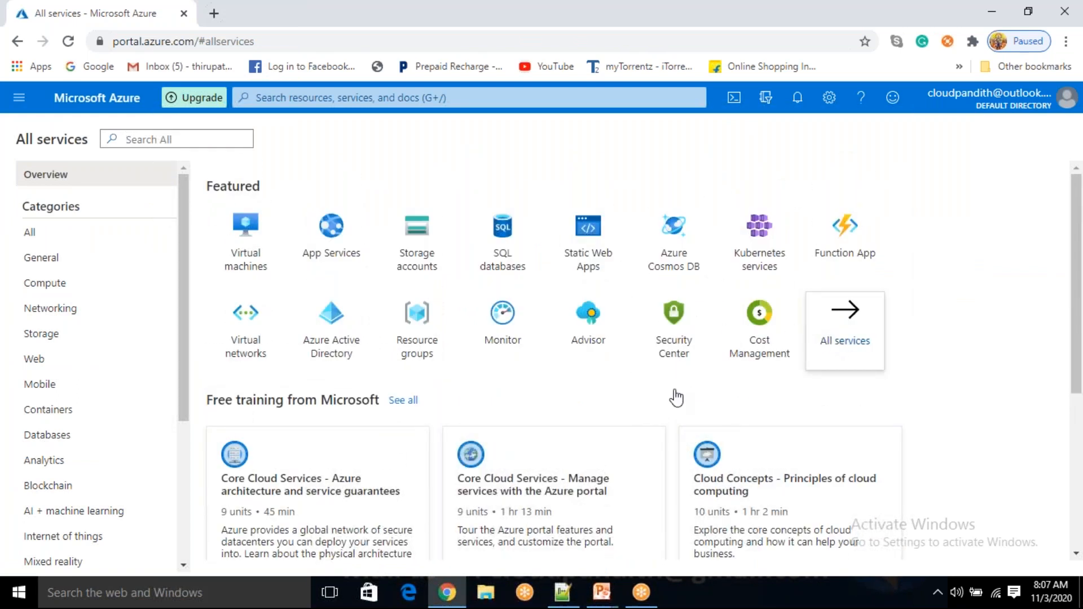
# Browse the complete list of Azure services and view the services in the Analytics category
pyautogui.click(844, 333)
pyautogui.scroll(-15, 411, 406)
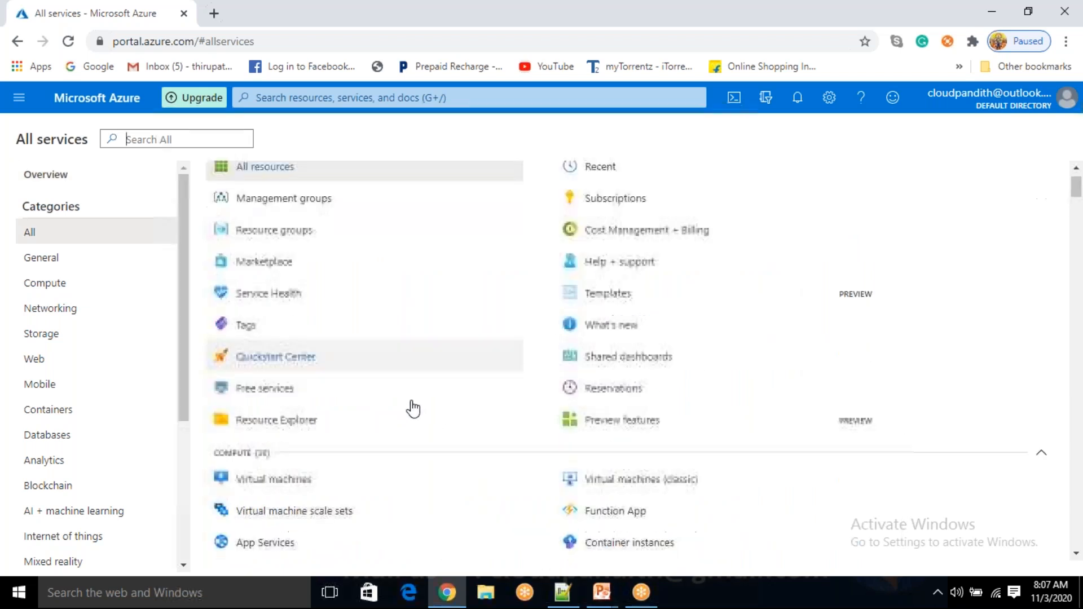
pyautogui.scroll(-2, 450, 413)
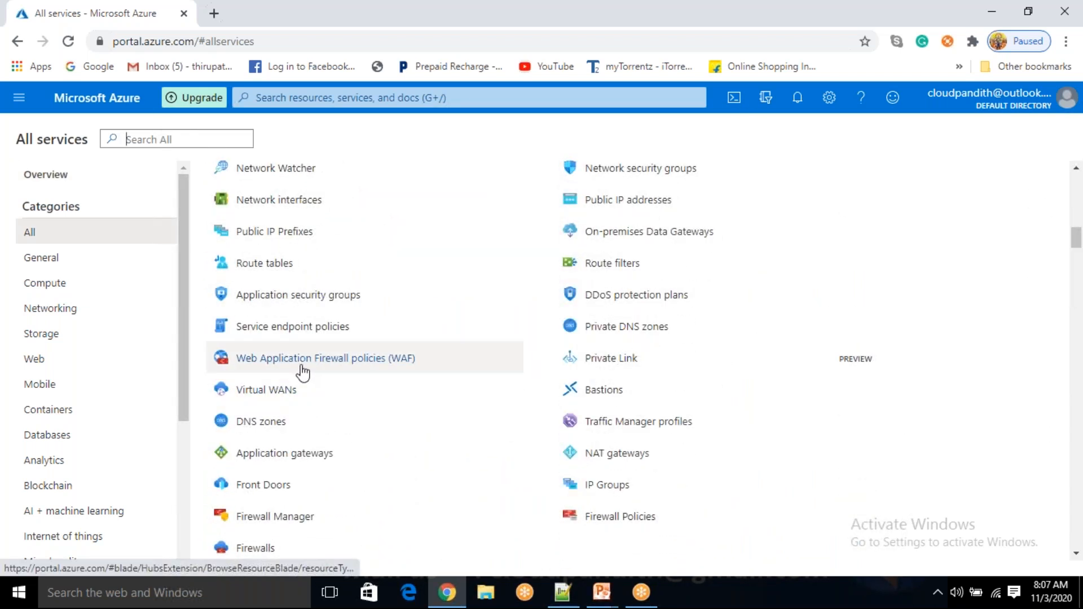
pyautogui.click(49, 462)
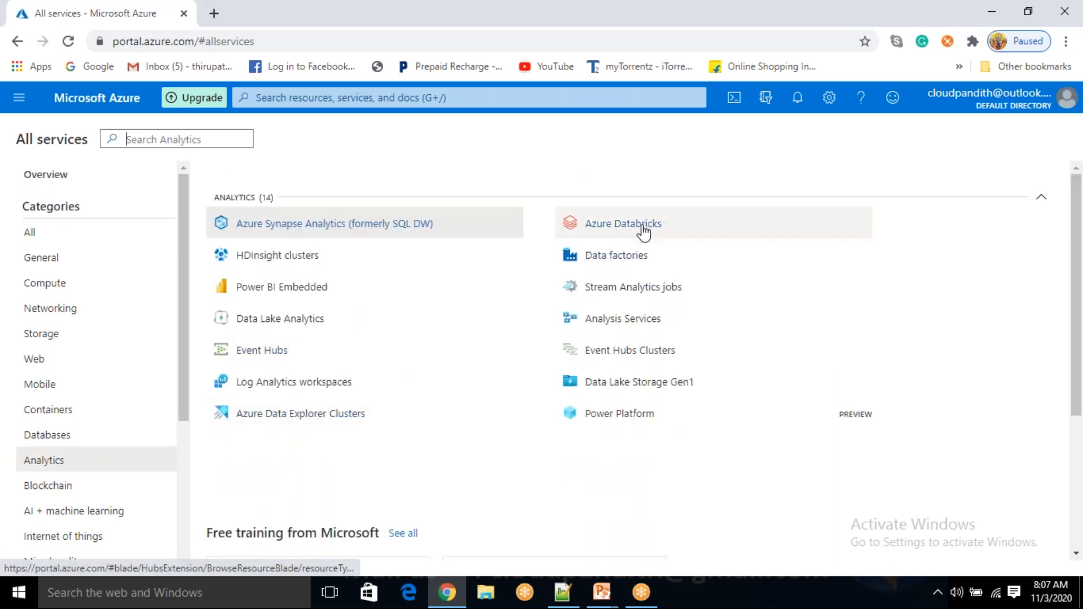
pyautogui.moveTo(633, 389)
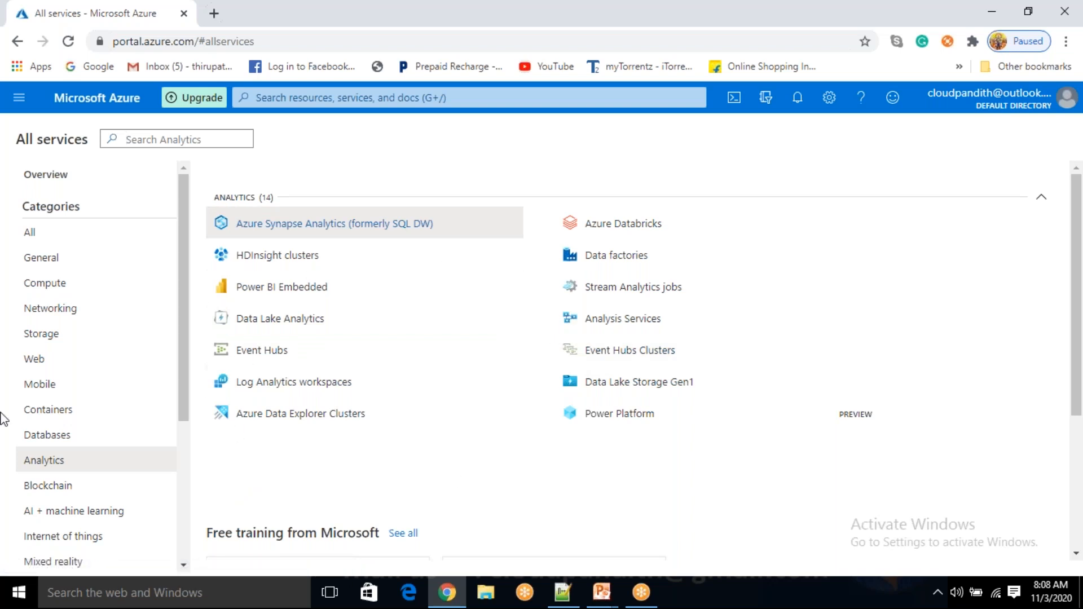
# View the Storage, Compute, Databases, and AI + machine learning service categories and look through the remaining category names
pyautogui.click(49, 339)
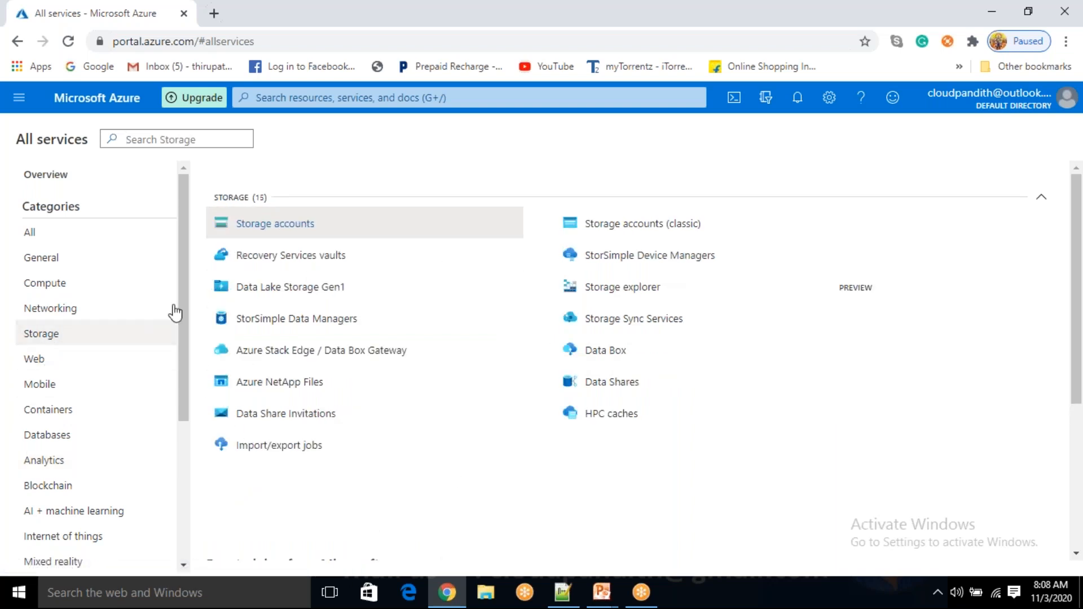
pyautogui.click(76, 285)
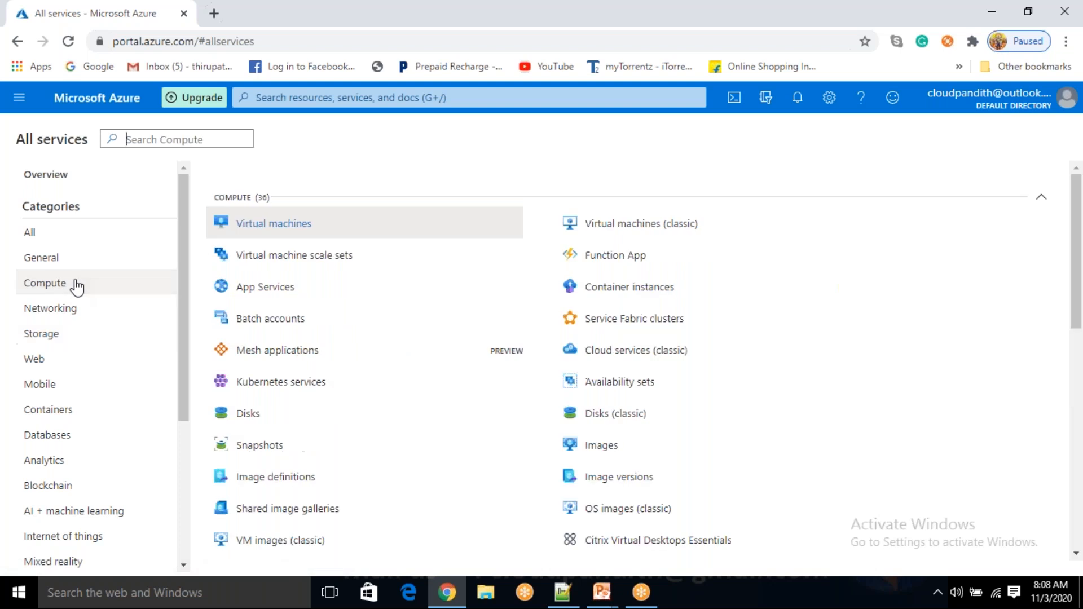
pyautogui.click(81, 443)
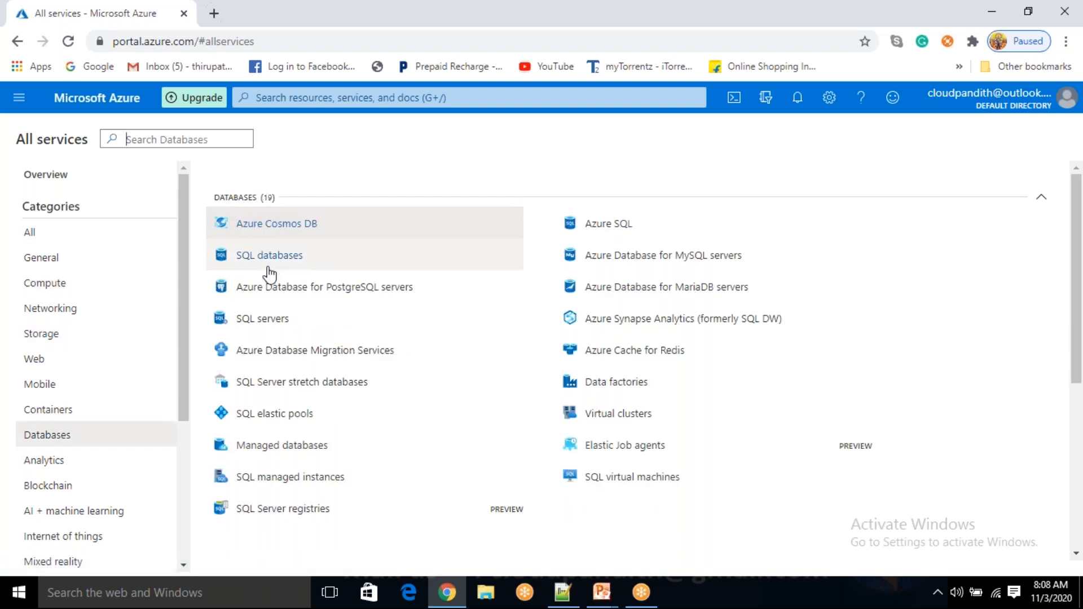
pyautogui.scroll(-1, 4, 430)
pyautogui.scroll(-2, 34, 445)
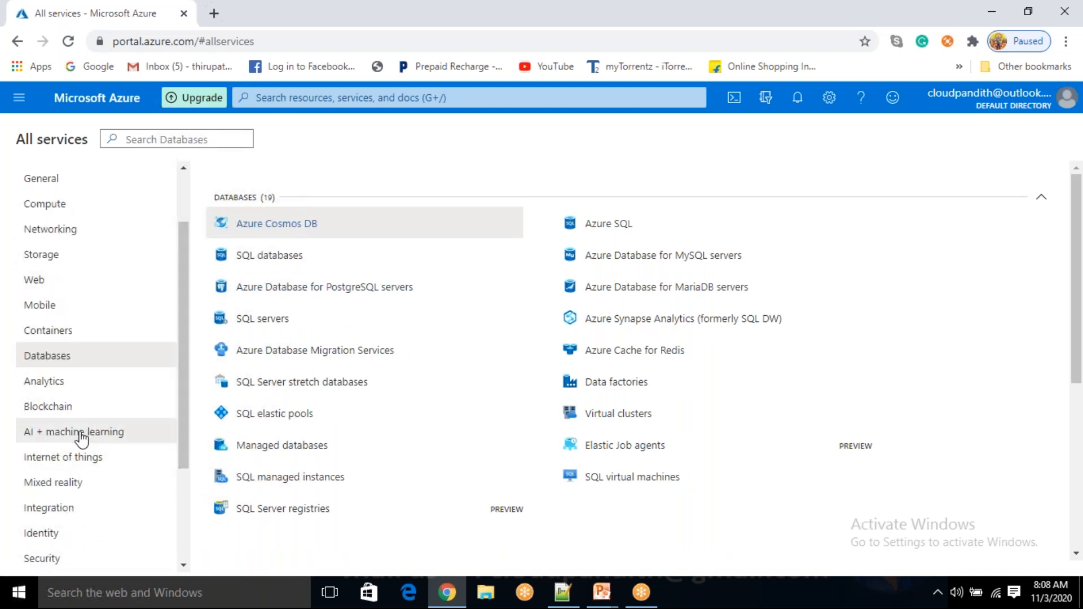
pyautogui.click(79, 433)
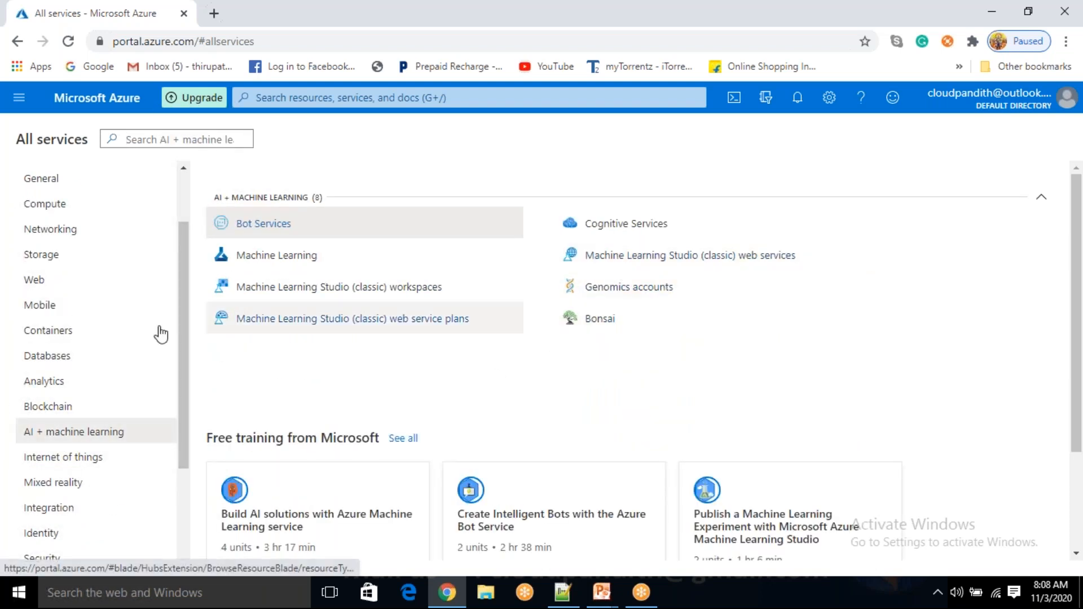
pyautogui.scroll(-3, 33, 395)
pyautogui.scroll(-3, 57, 561)
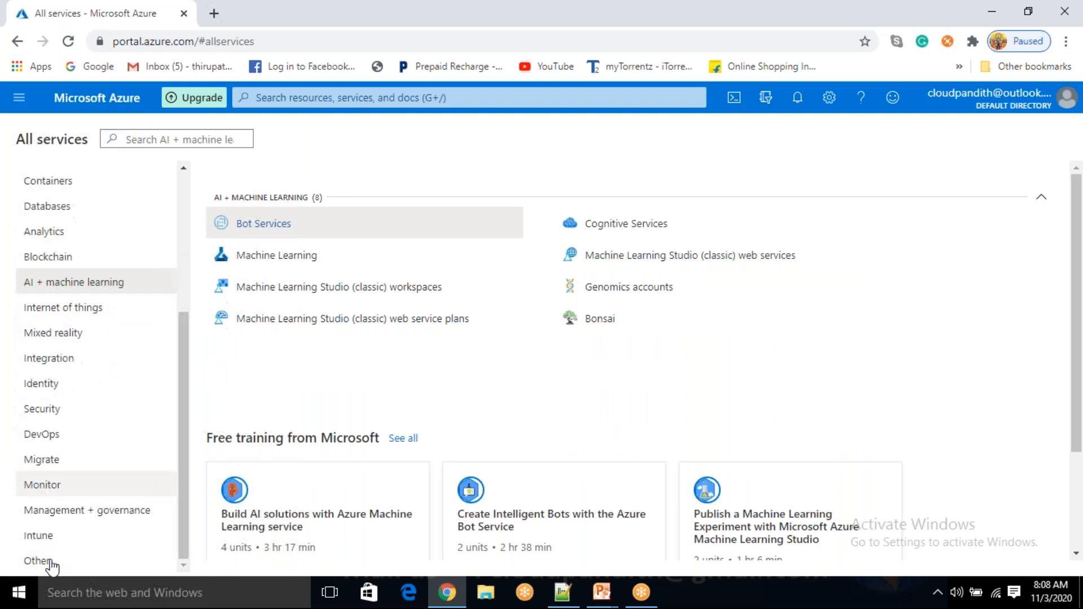
pyautogui.scroll(10, 85, 445)
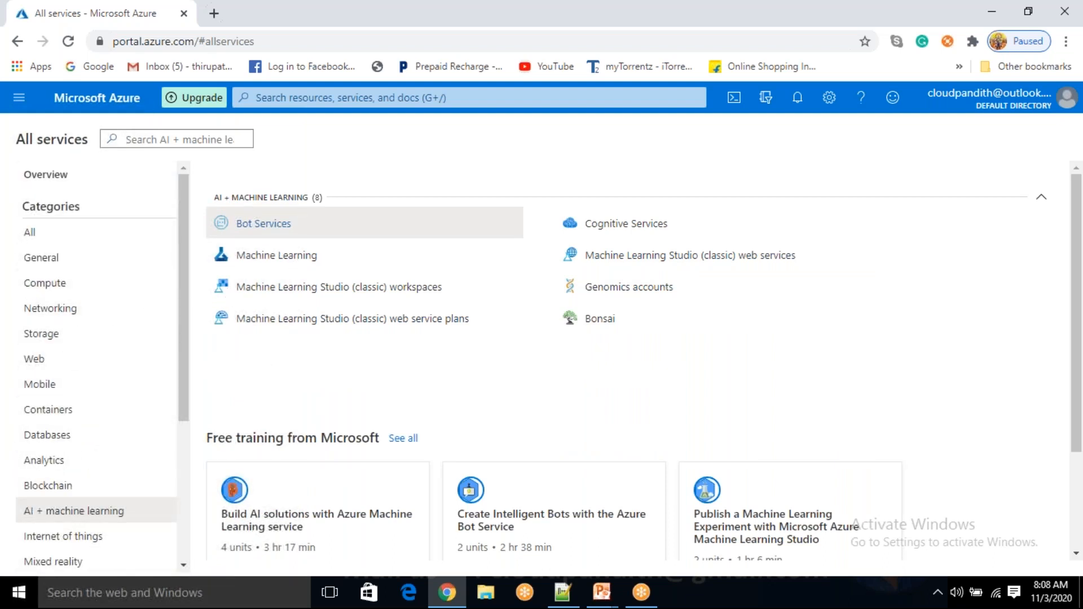
# Examine the Favorites in the portal menu from All resources down to Azure Databricks, and close the menu
pyautogui.click(22, 100)
pyautogui.scroll(-5, 72, 447)
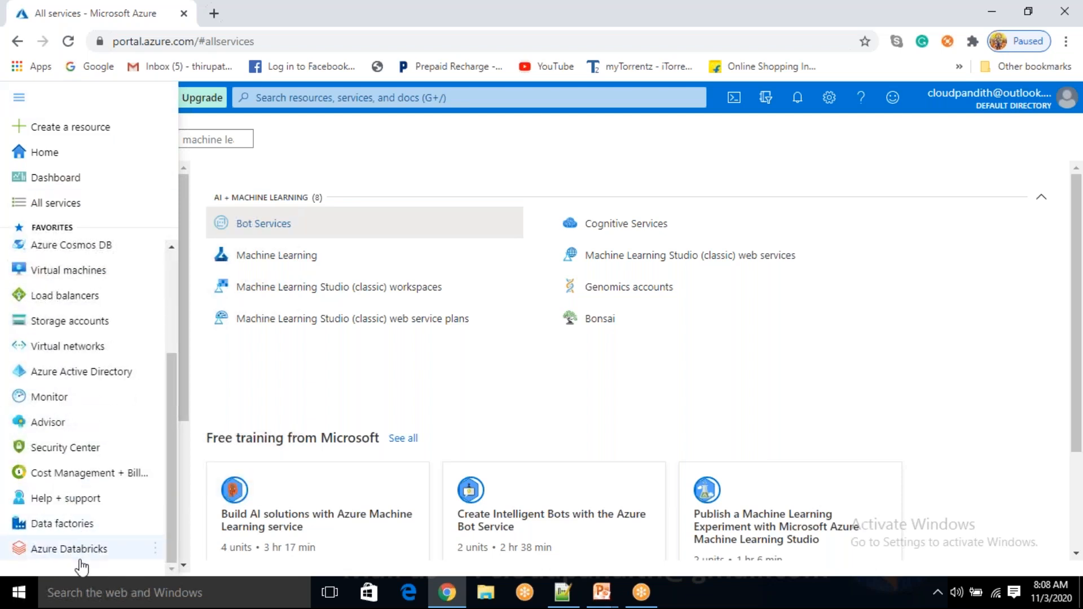
pyautogui.moveTo(73, 565)
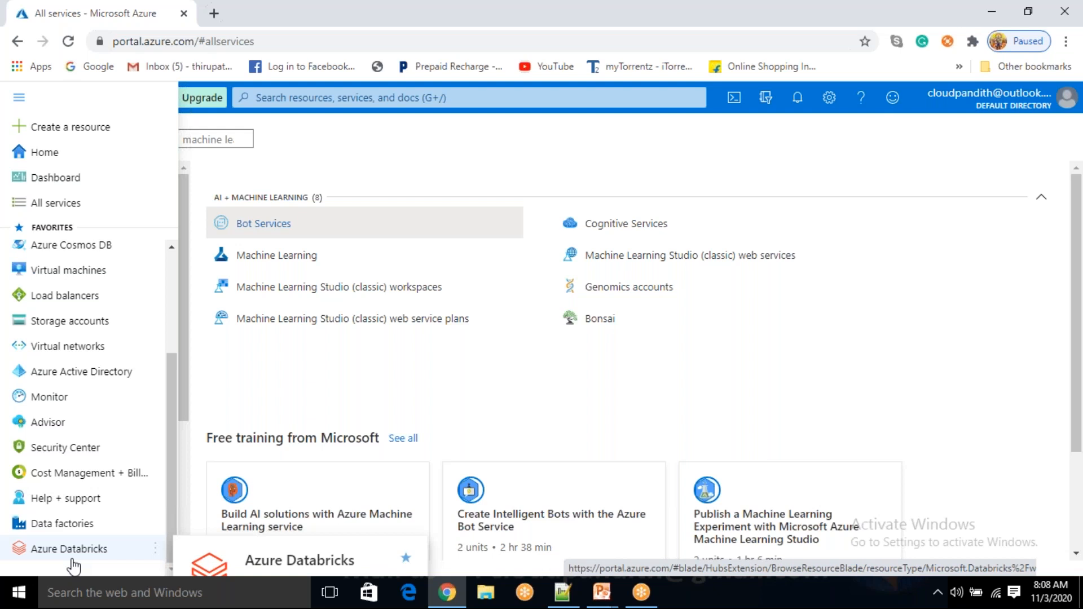
pyautogui.click(438, 413)
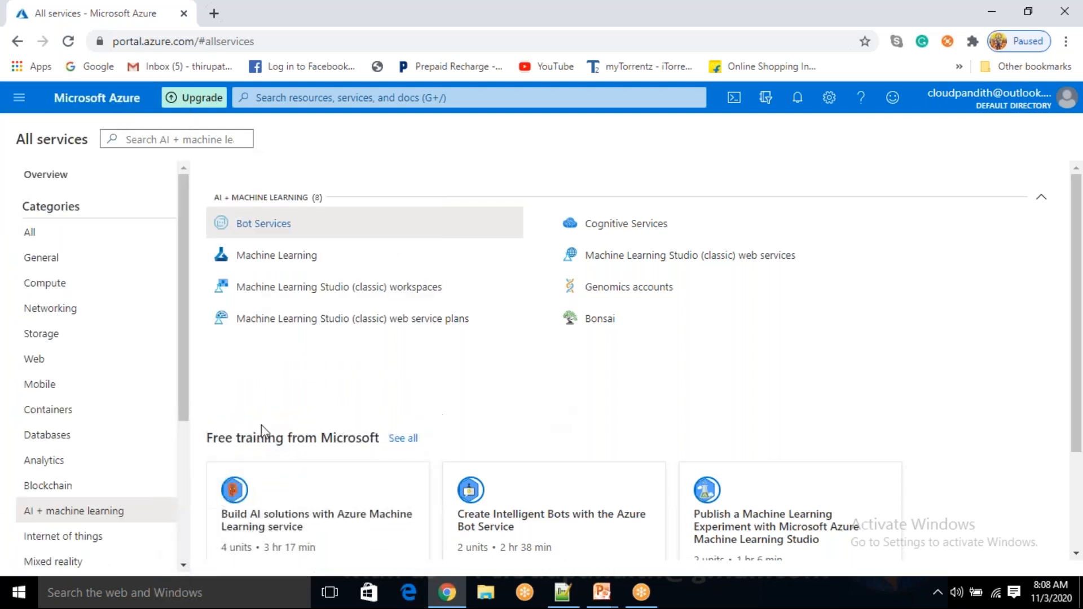
pyautogui.click(20, 99)
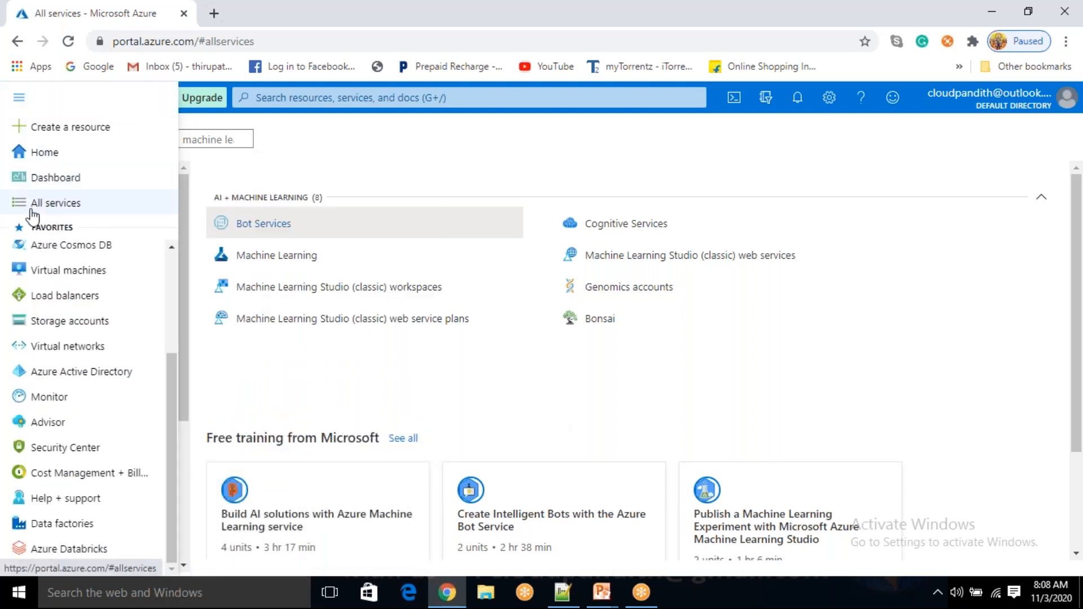
pyautogui.moveTo(174, 381); pyautogui.dragTo(174, 262)
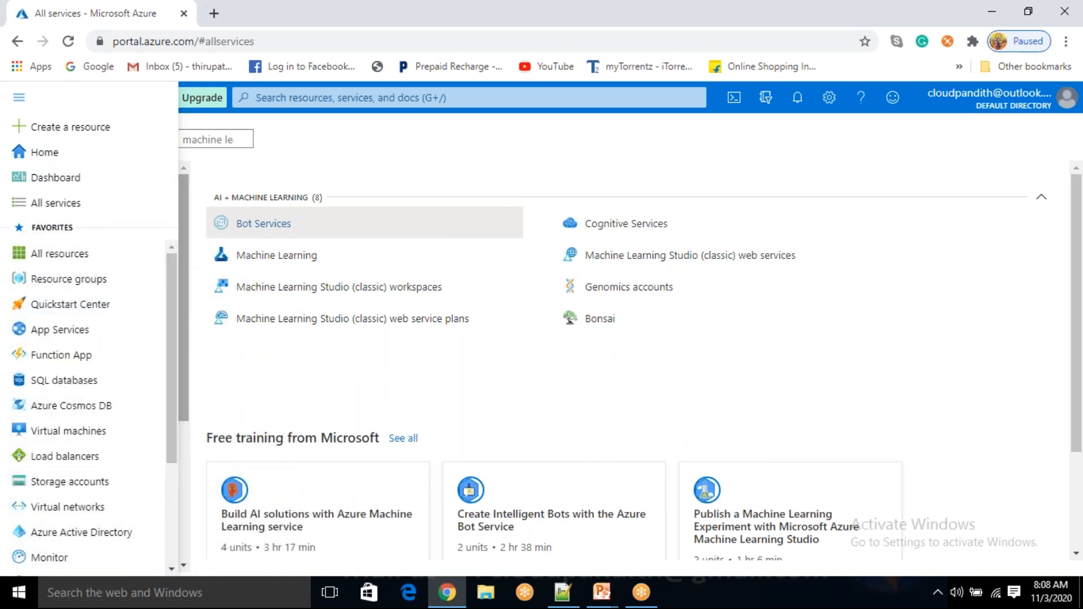
pyautogui.scroll(-3, 92, 445)
pyautogui.scroll(3, 92, 450)
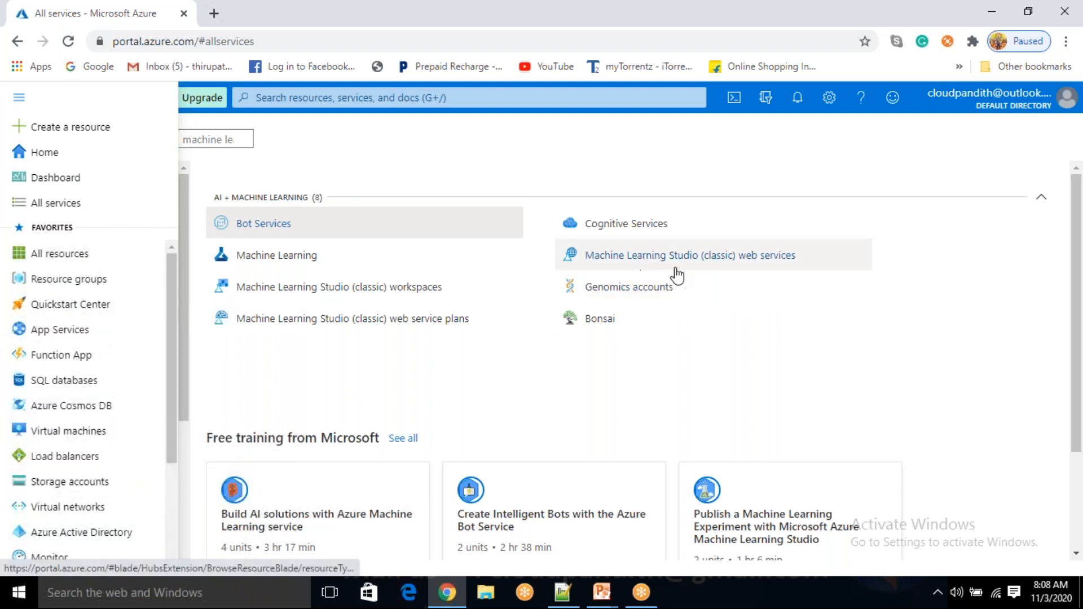
pyautogui.scroll(-3, 115, 429)
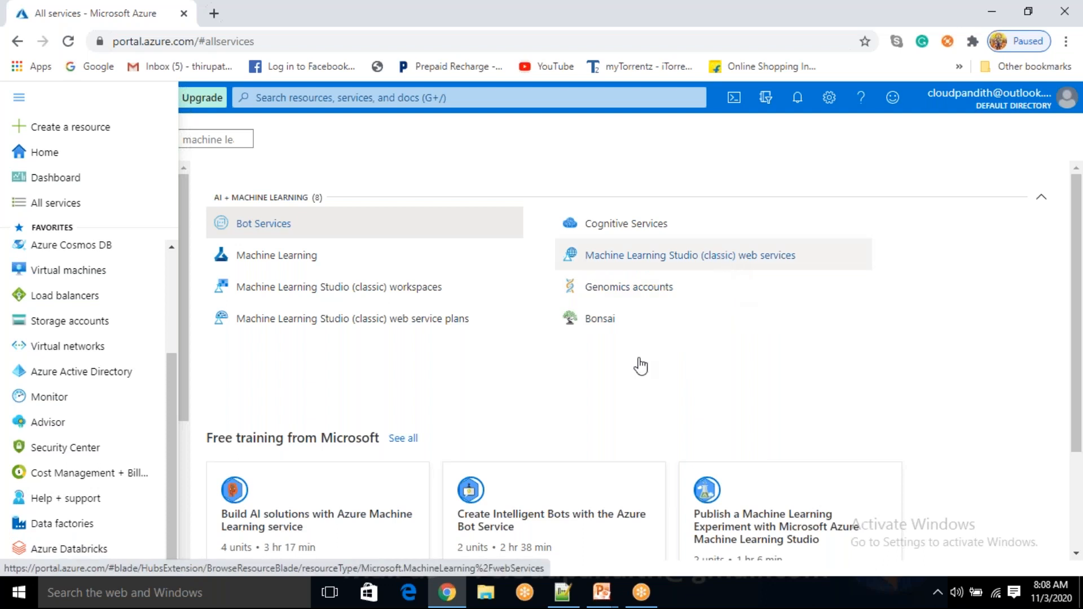
pyautogui.click(589, 403)
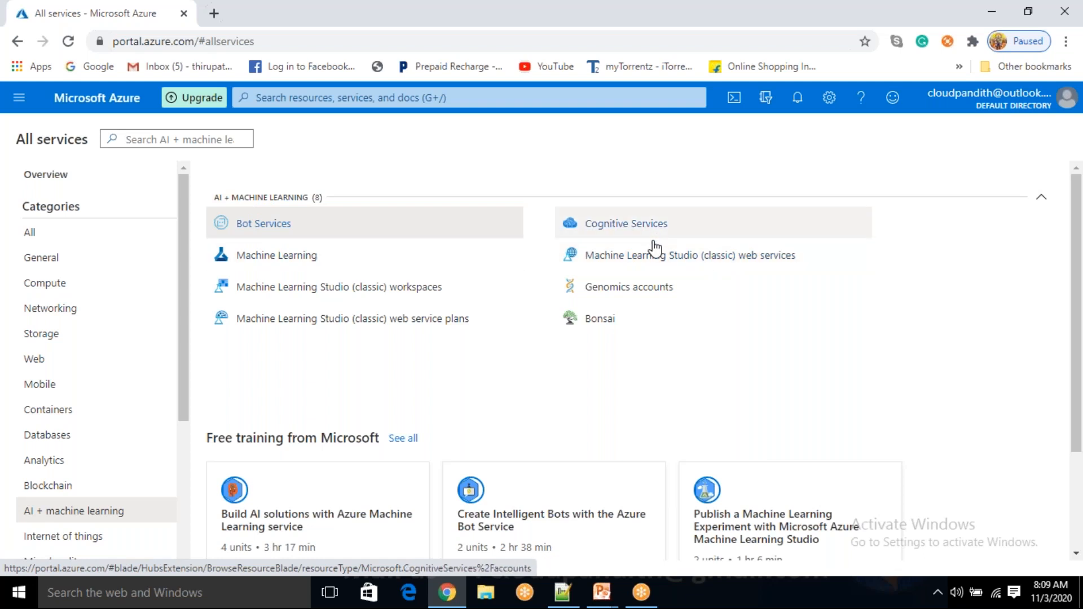
# Visit the Machine Learning Studio (classic) web services page, and reload All services on the Analytics category
pyautogui.click(746, 258)
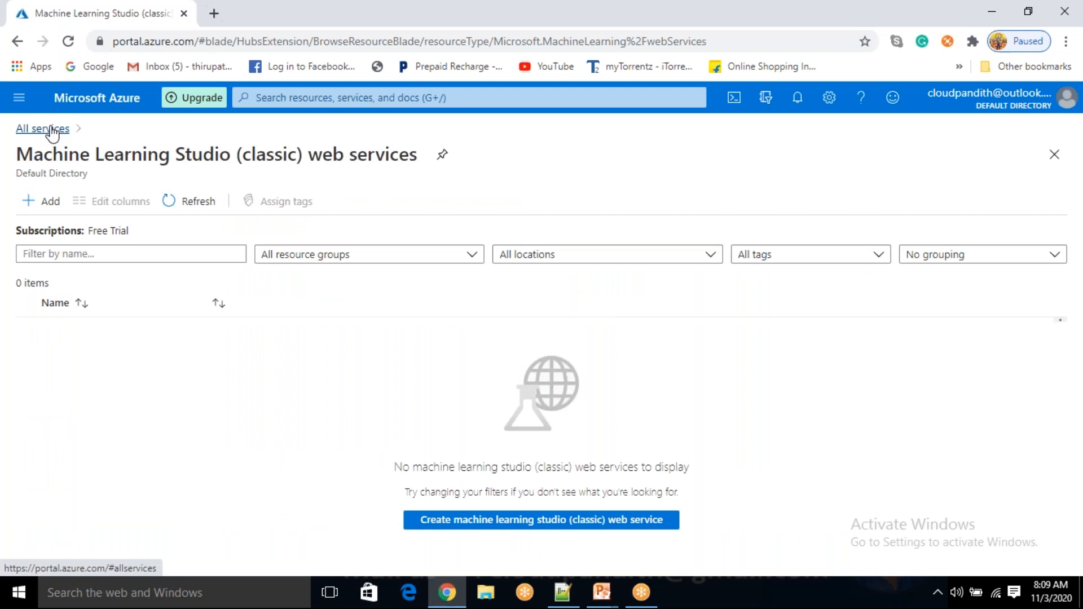
pyautogui.click(45, 125)
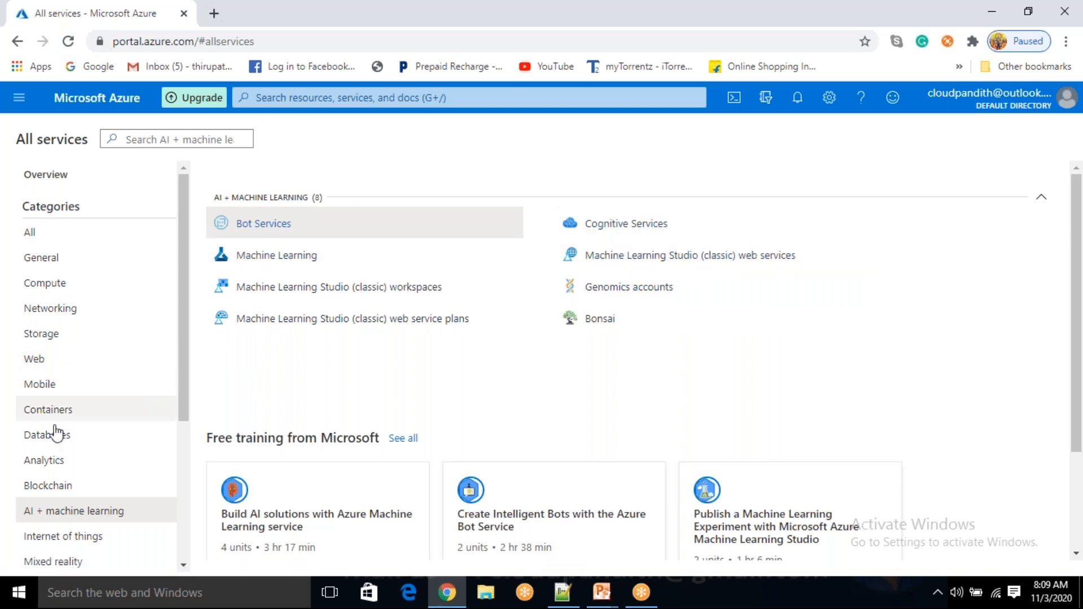
pyautogui.click(48, 460)
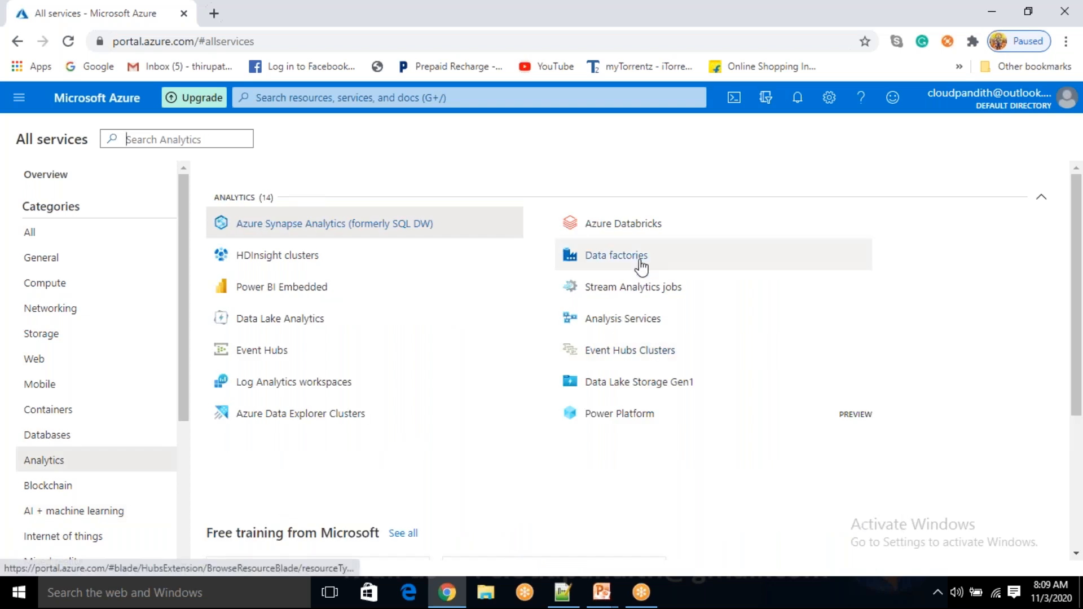
pyautogui.click(68, 42)
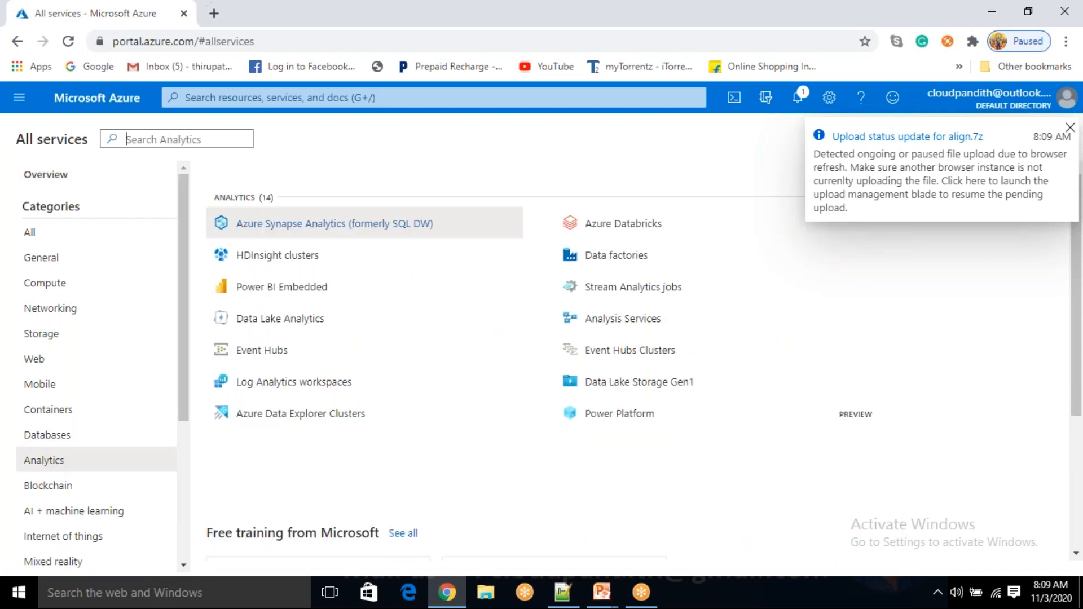
# Add Machine Learning Studio (classic) web services from the AI + machine learning category to the favorites and check the portal menu for it
pyautogui.click(1070, 129)
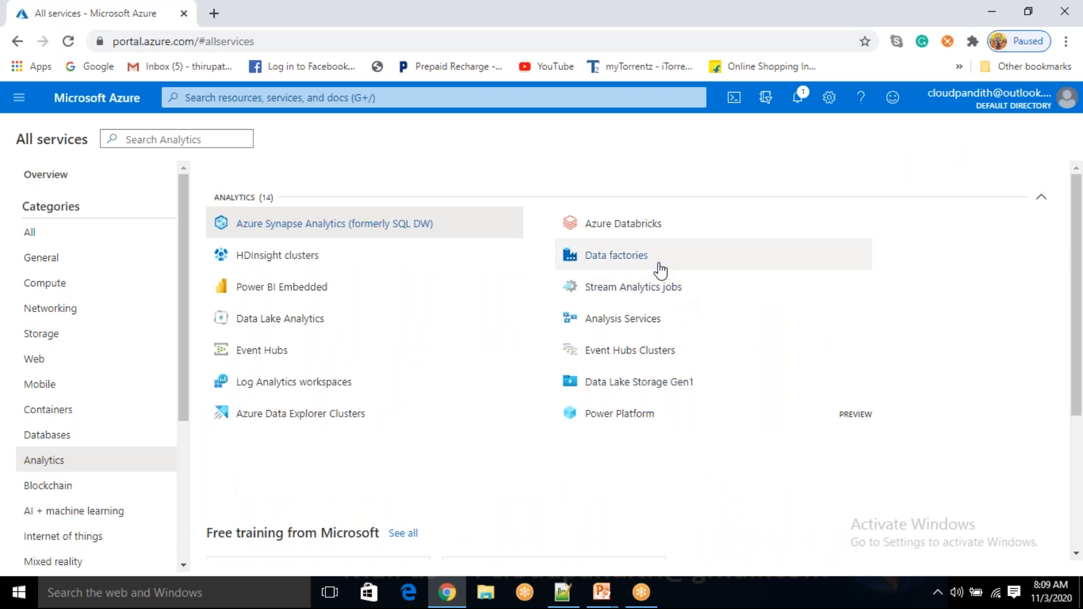
pyautogui.moveTo(654, 268)
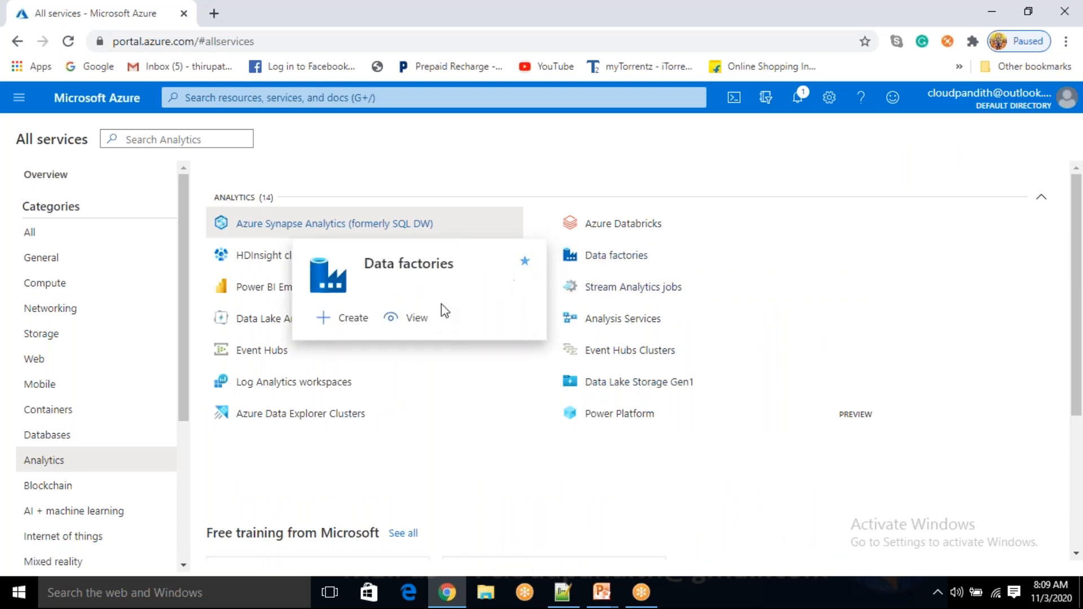
pyautogui.click(66, 512)
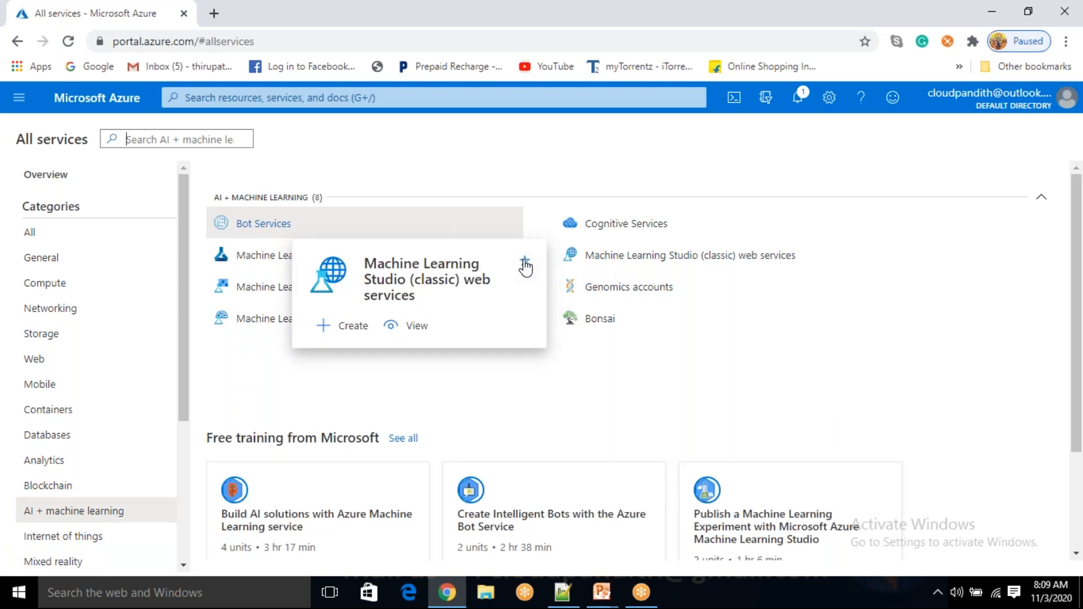
pyautogui.click(25, 111)
pyautogui.scroll(-3, 62, 417)
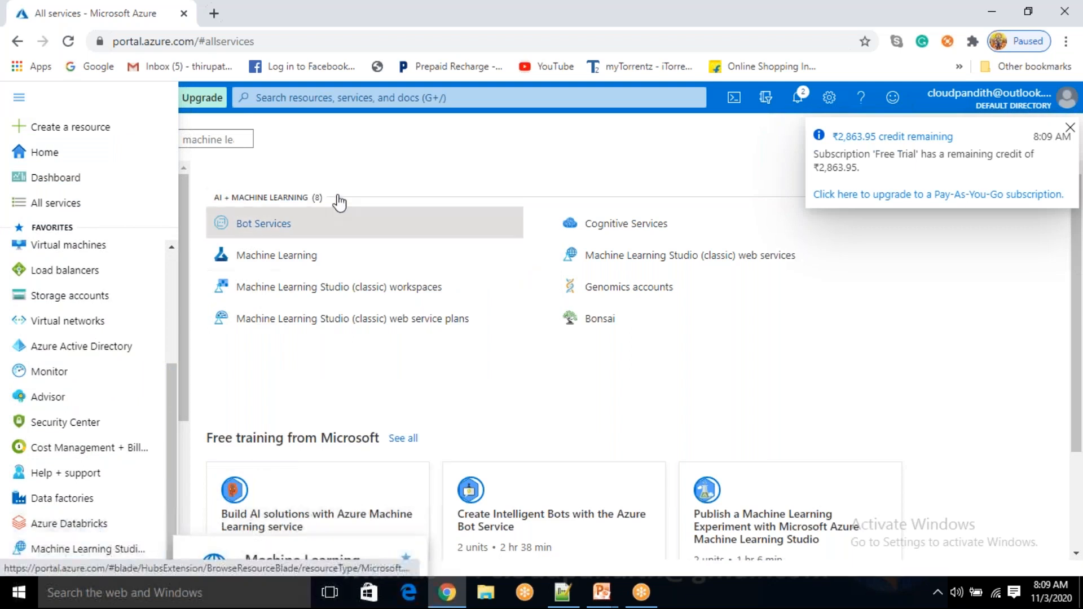
pyautogui.click(322, 382)
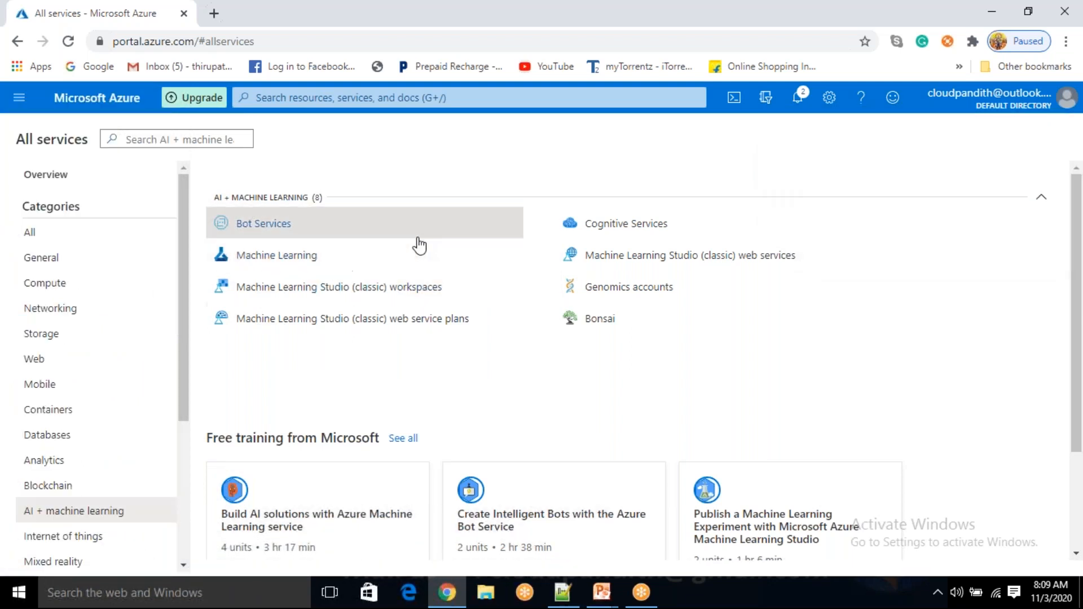
# Add Bot Services to the favorites and check its entry at the end of the portal menu's Favorites
pyautogui.moveTo(453, 236)
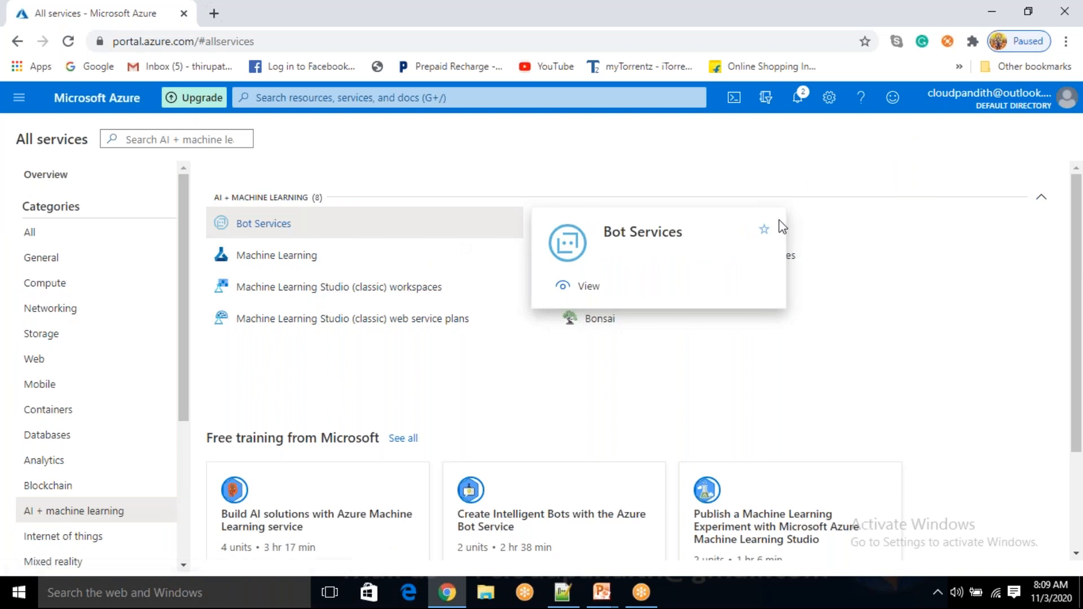
pyautogui.click(763, 236)
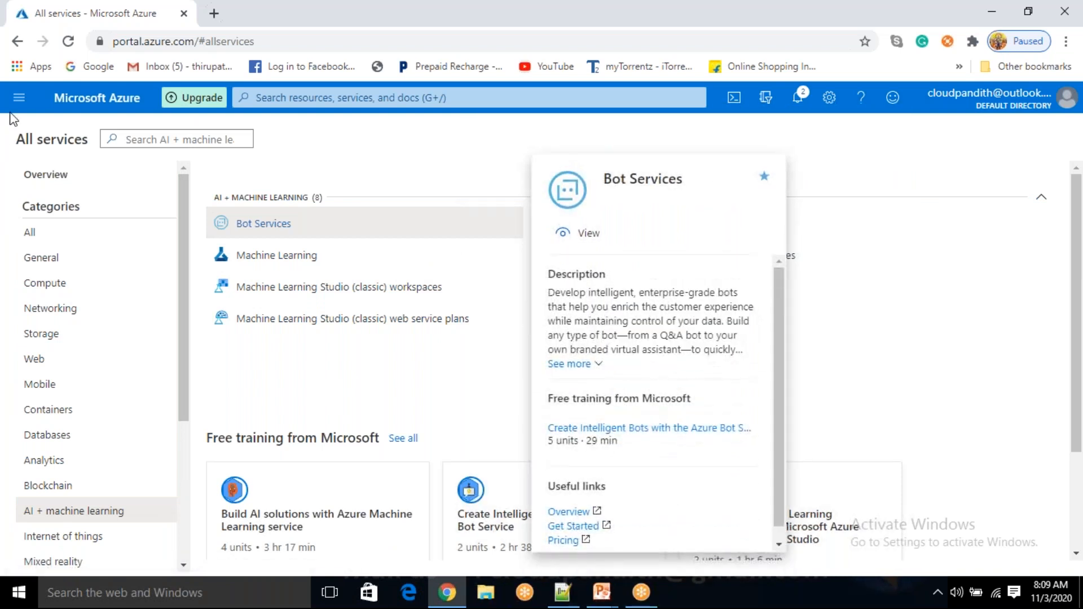
pyautogui.click(18, 97)
pyautogui.scroll(-1, 85, 496)
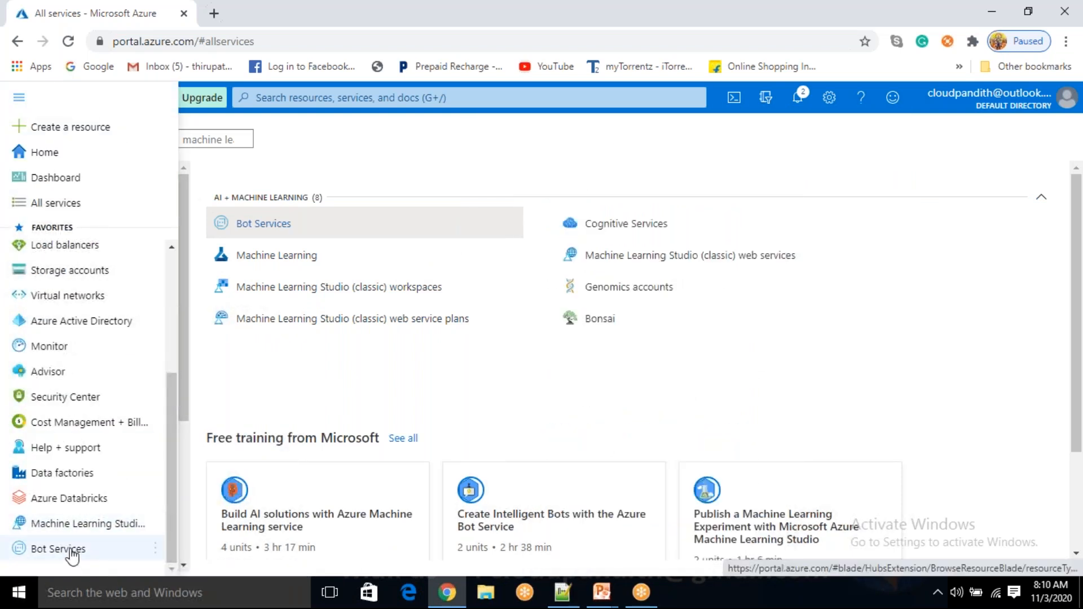
pyautogui.moveTo(72, 555)
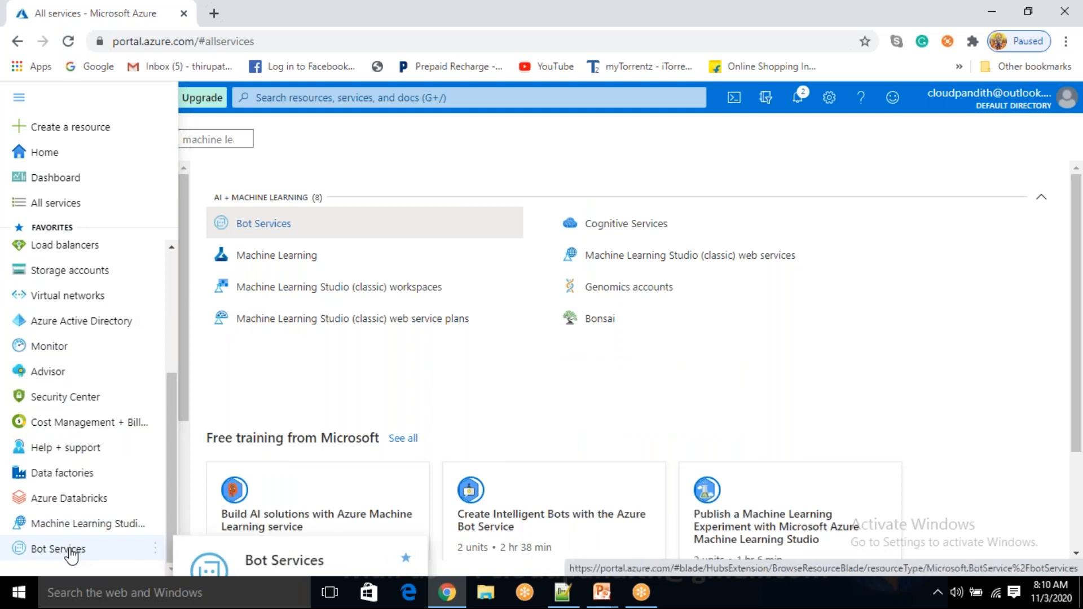
pyautogui.click(571, 391)
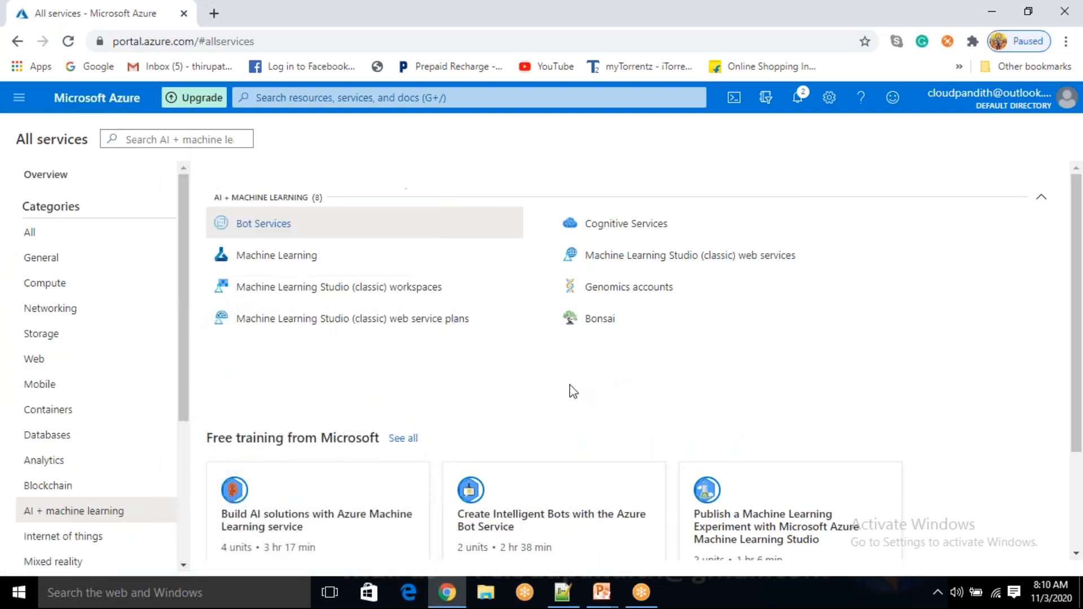
# Start creating a new storage account from the Storage accounts page and view the available subscriptions
pyautogui.click(25, 109)
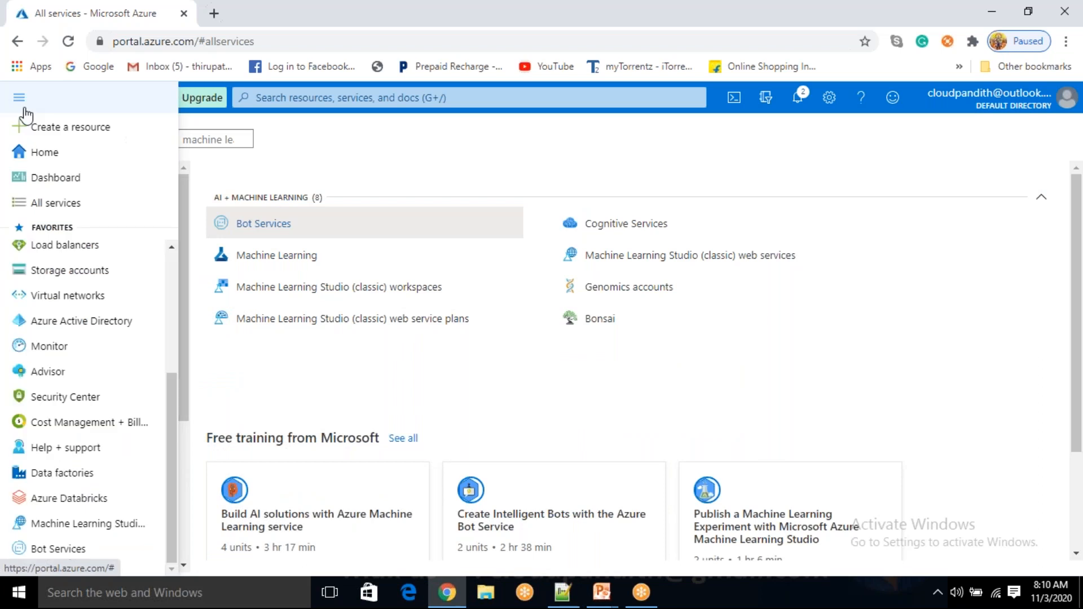
pyautogui.click(78, 276)
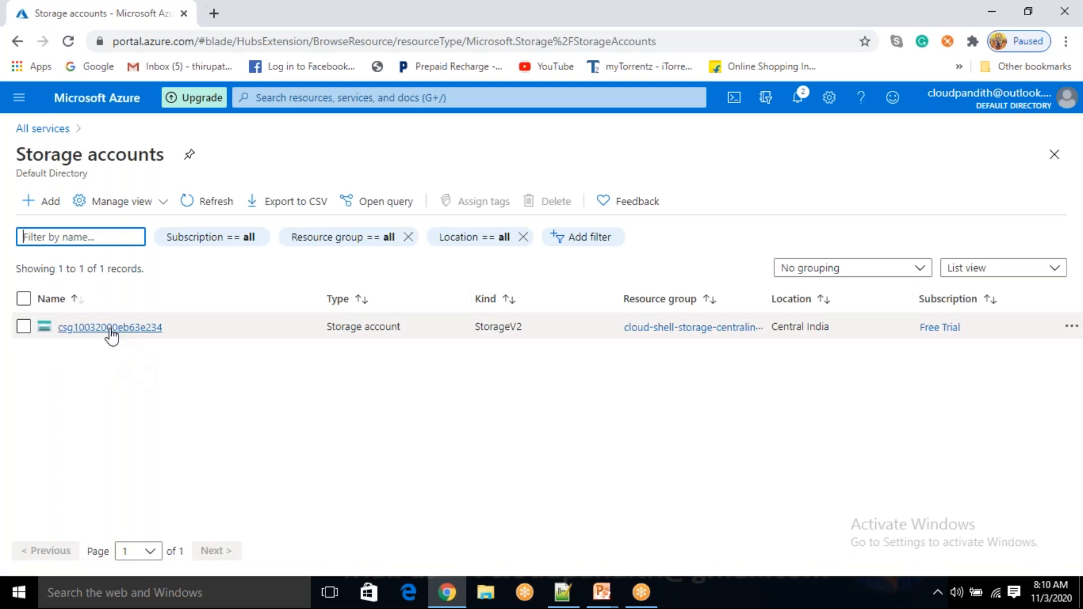
pyautogui.click(49, 204)
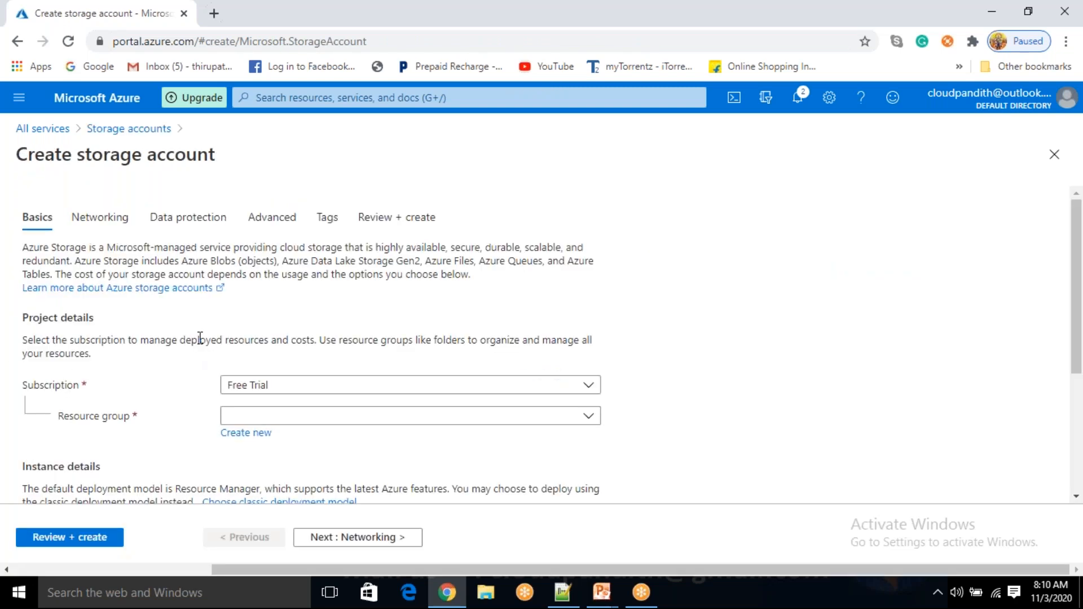
pyautogui.click(274, 391)
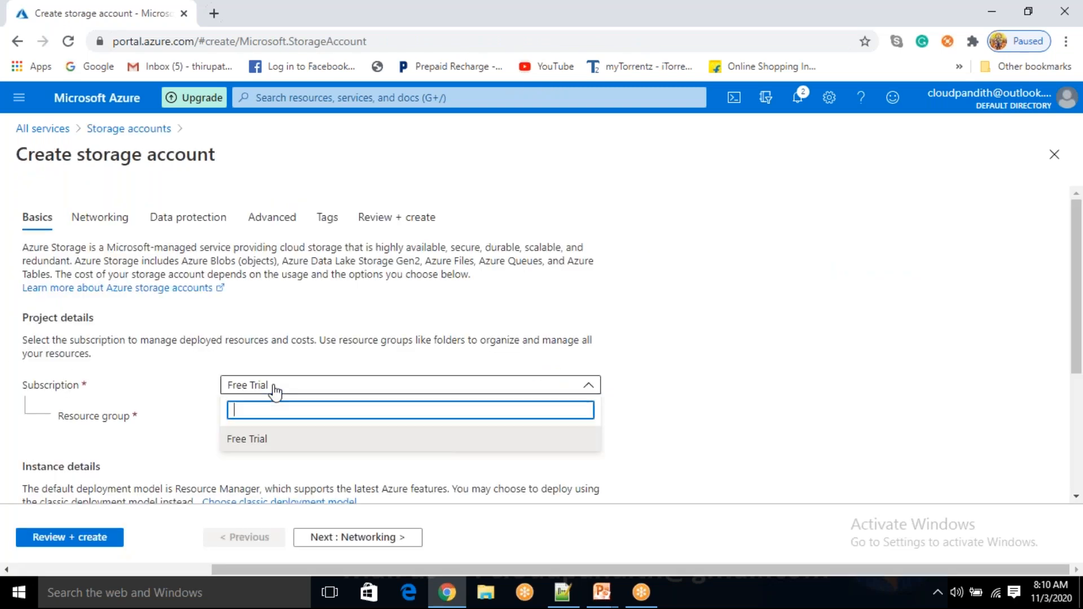
pyautogui.click(164, 387)
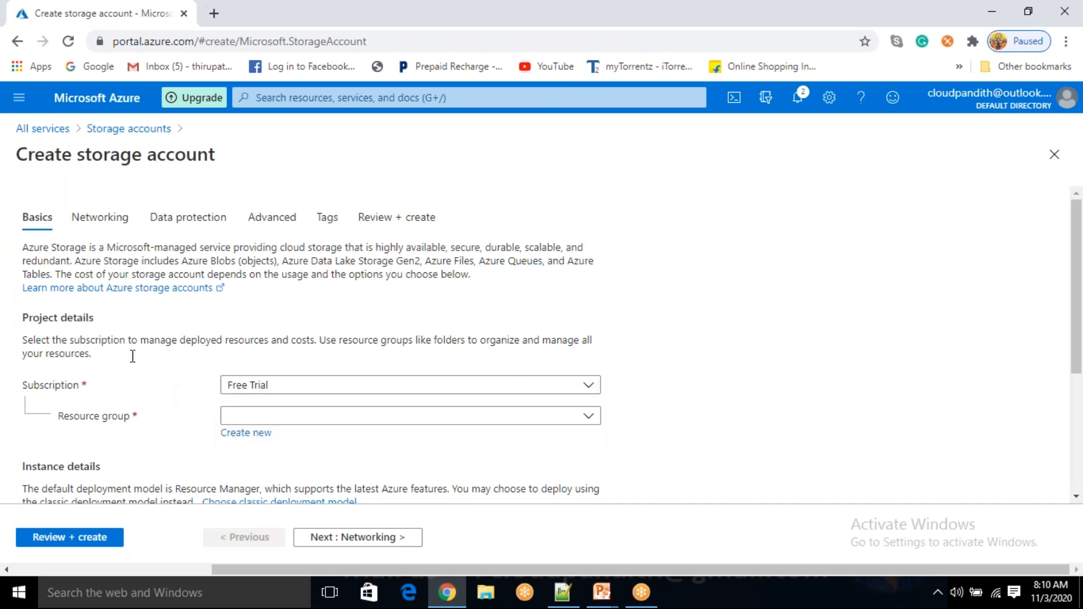
# Create a new resource group named cloudpandith-bi-master-program for the storage account
pyautogui.click(261, 434)
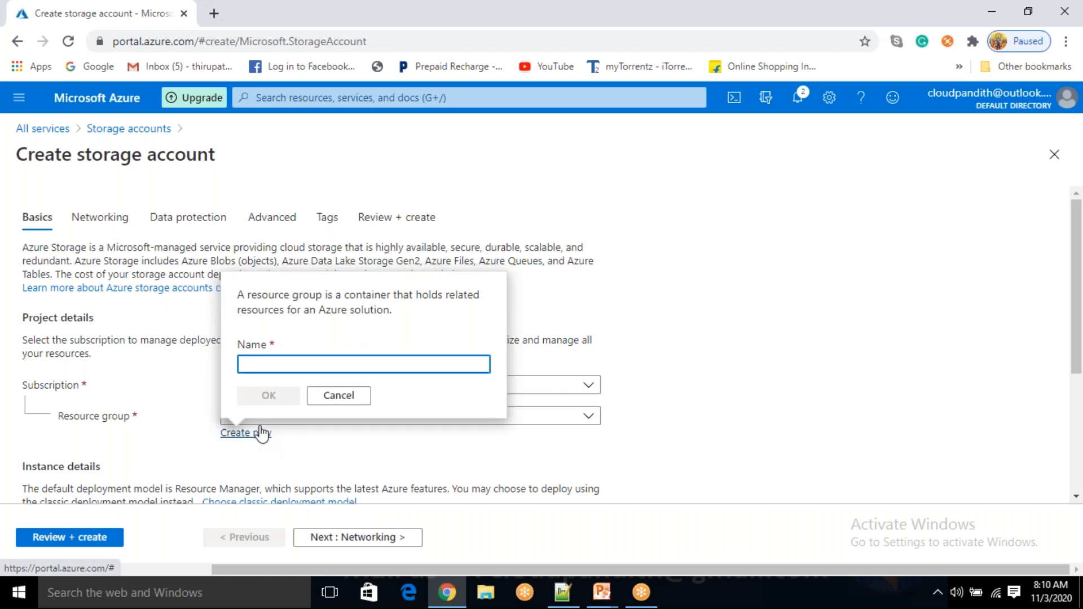
pyautogui.write('clo')
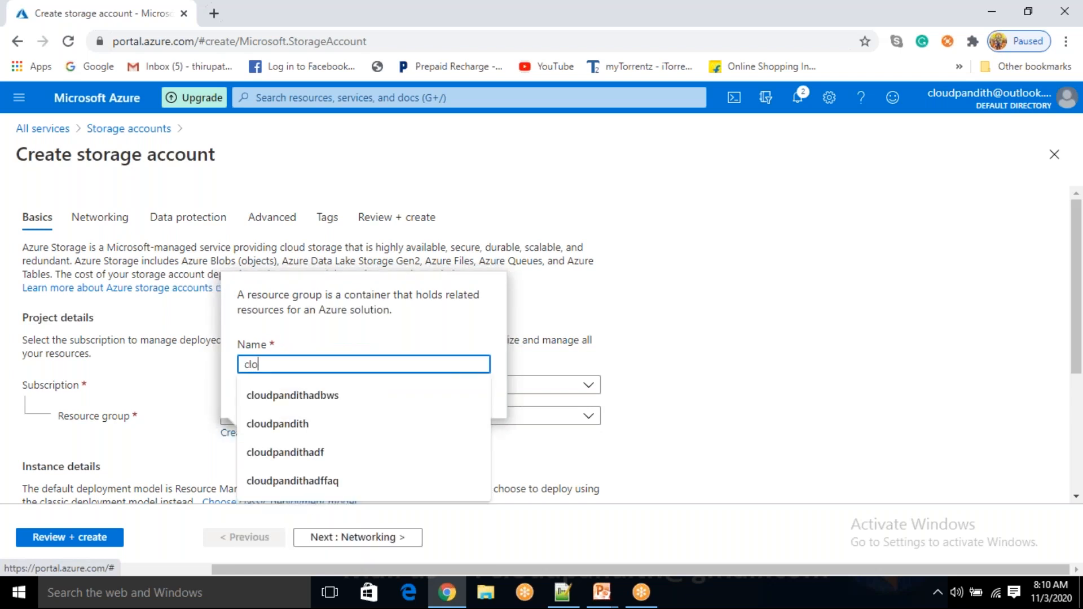
pyautogui.write('udpandith-bi-master-program')
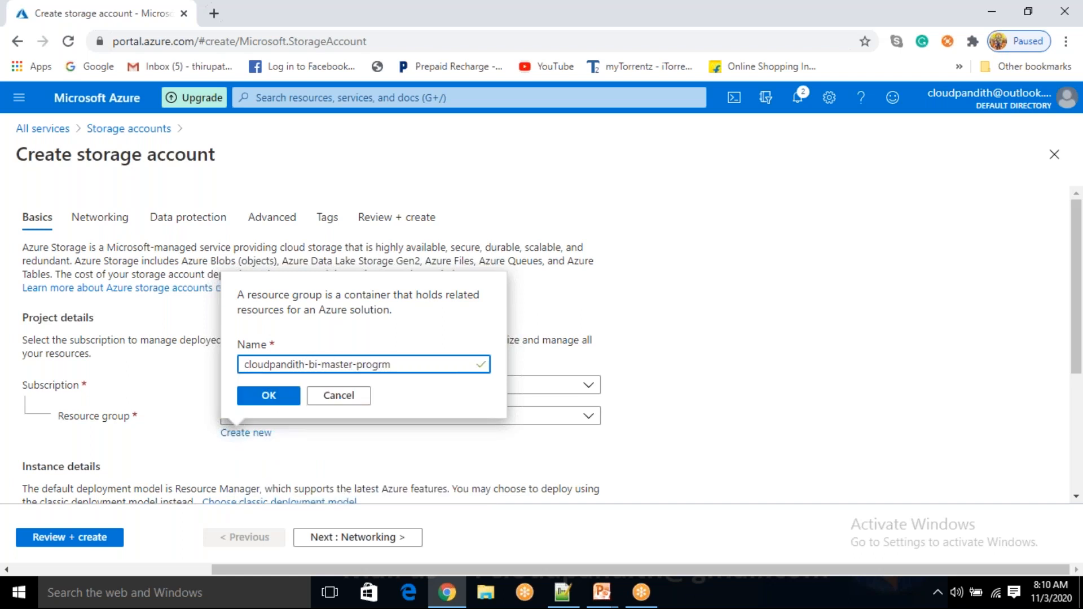
pyautogui.click(266, 413)
# Name the storage account cloudpandithblobstorage
pyautogui.scroll(-3, 286, 430)
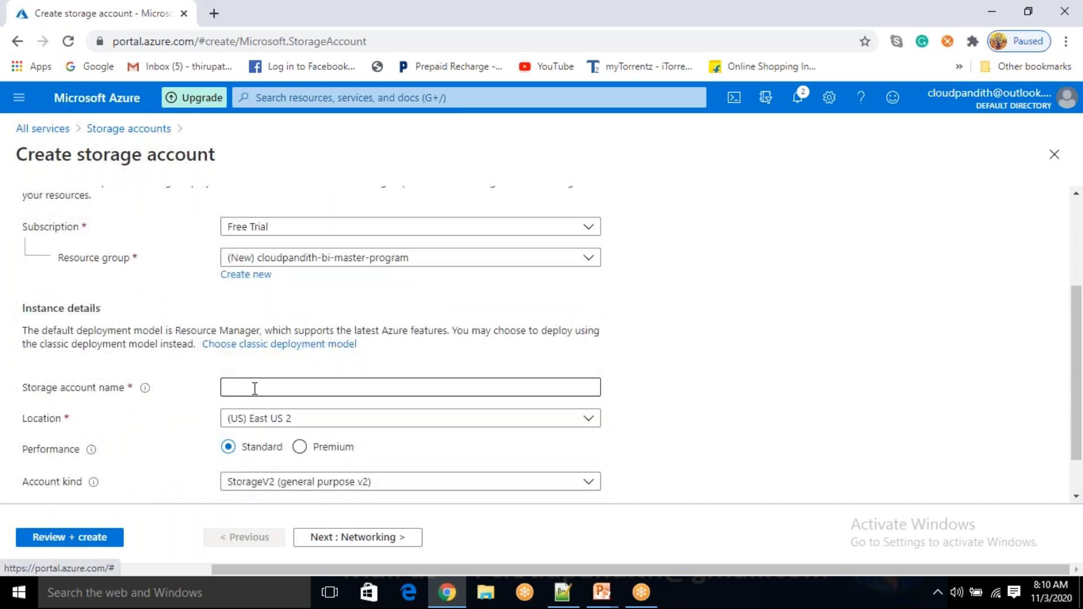
pyautogui.click(255, 388)
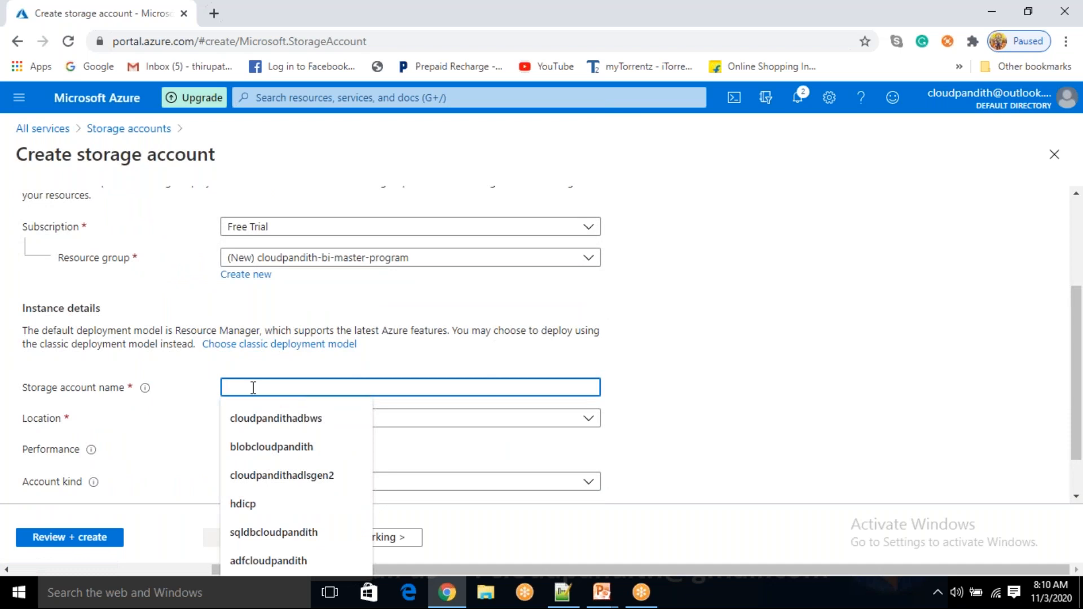
pyautogui.write('cloudpandi')
pyautogui.write('thad')
pyautogui.press('BackSpace')
pyautogui.press('BackSpace')
pyautogui.write('blobstorage')
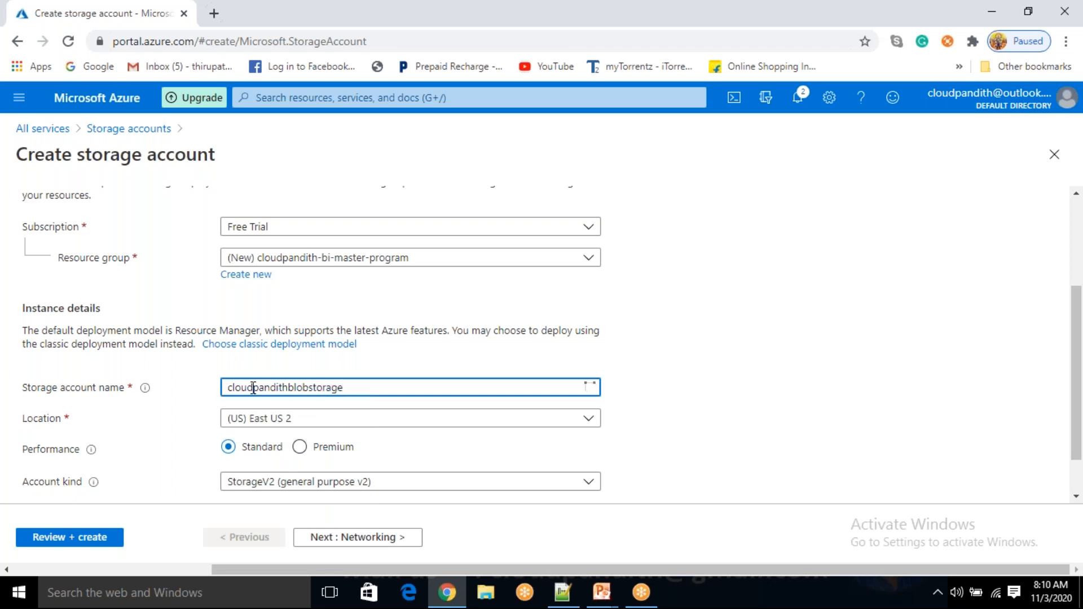
pyautogui.click(786, 421)
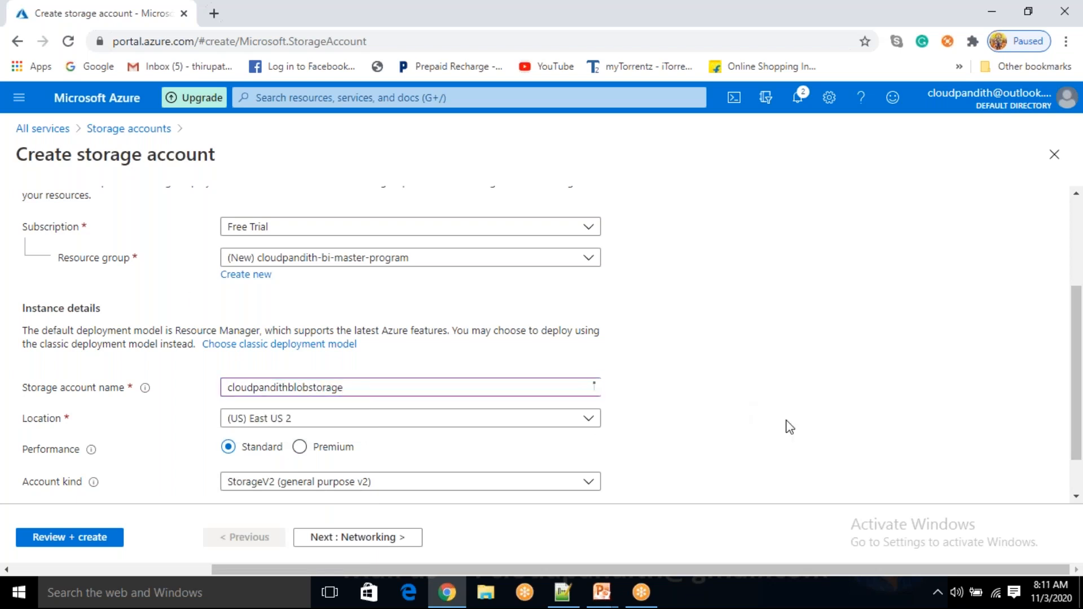
# Search the locations for india and set the storage account's location to (Asia Pacific) South India
pyautogui.click(586, 426)
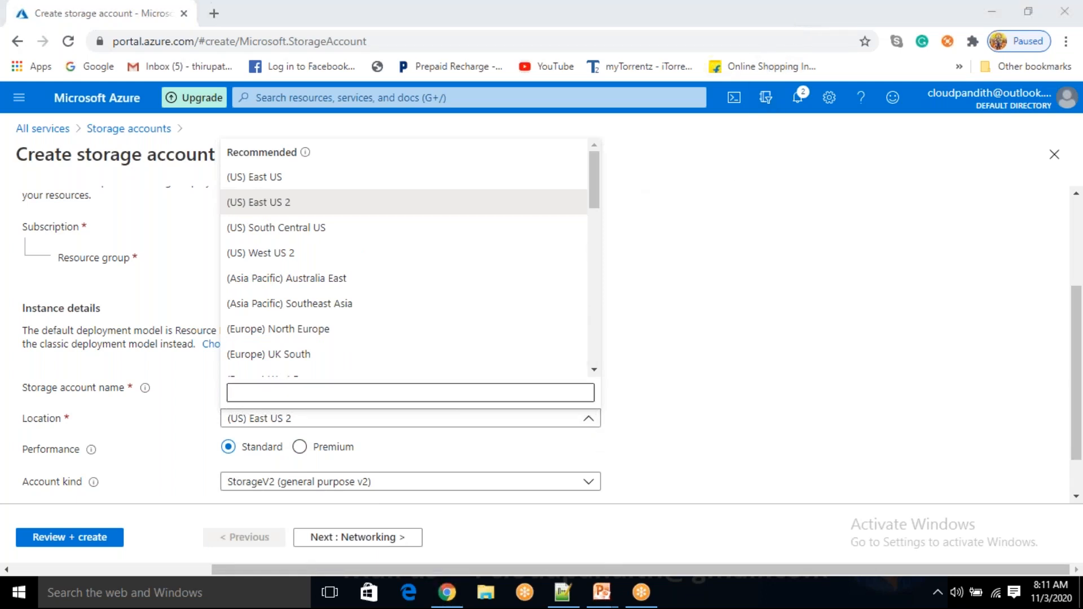
pyautogui.click(306, 391)
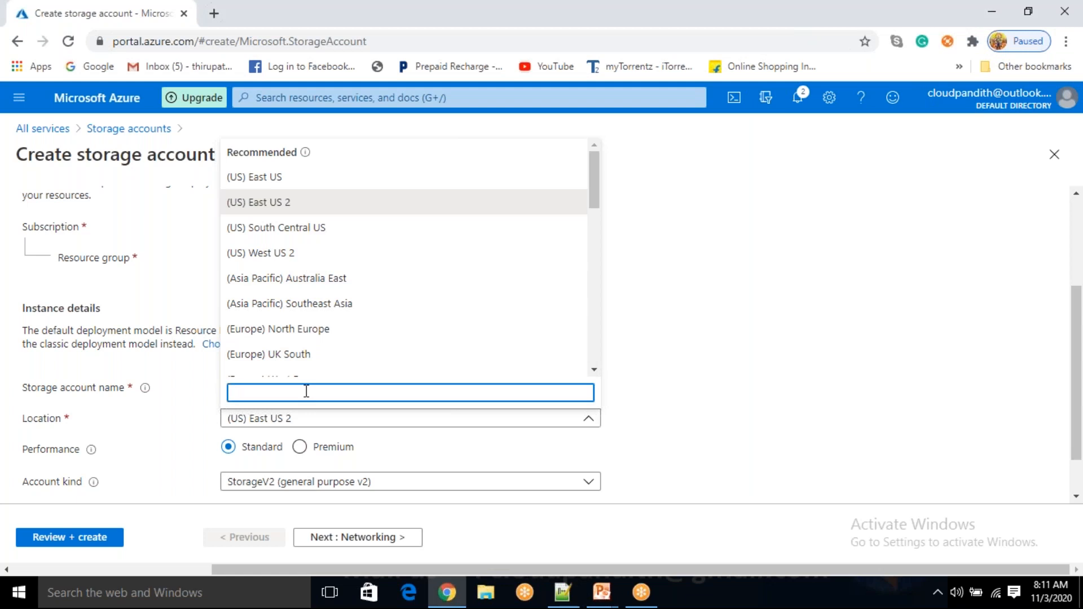
pyautogui.write('in didi')
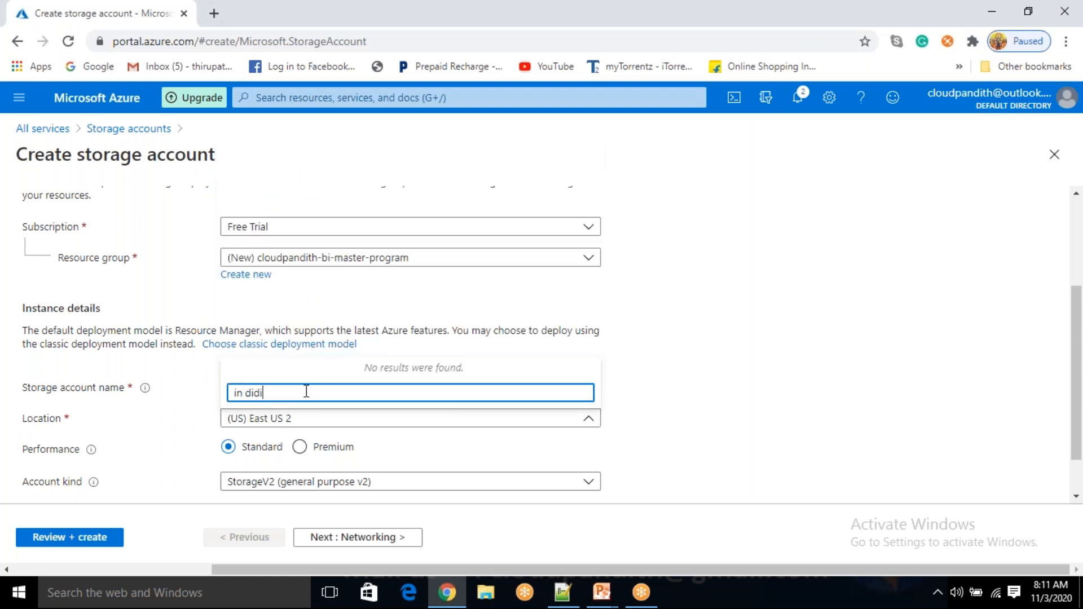
pyautogui.write('dia')
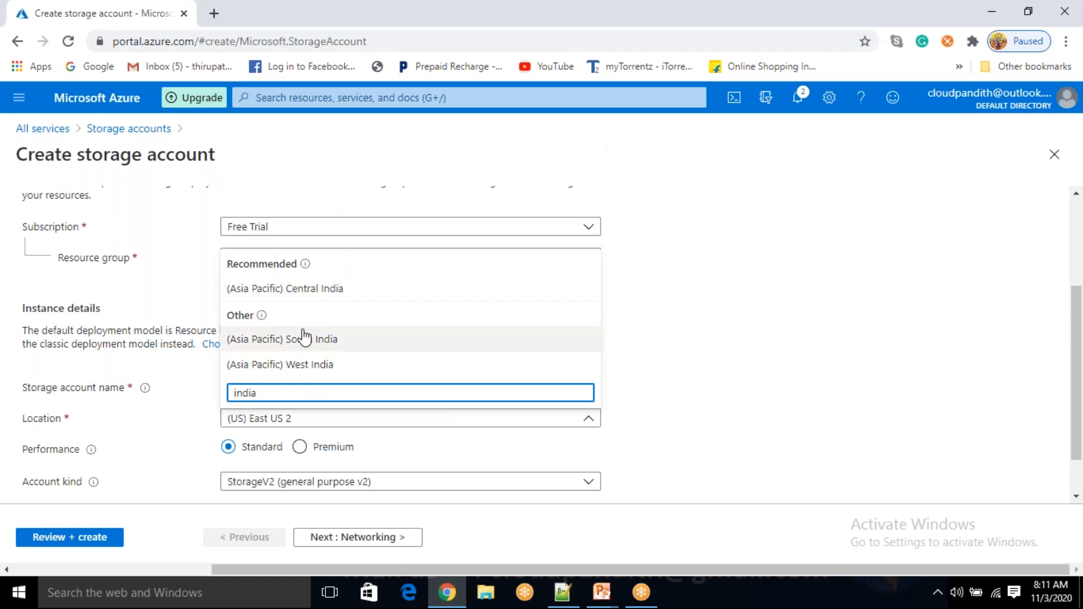
pyautogui.click(298, 347)
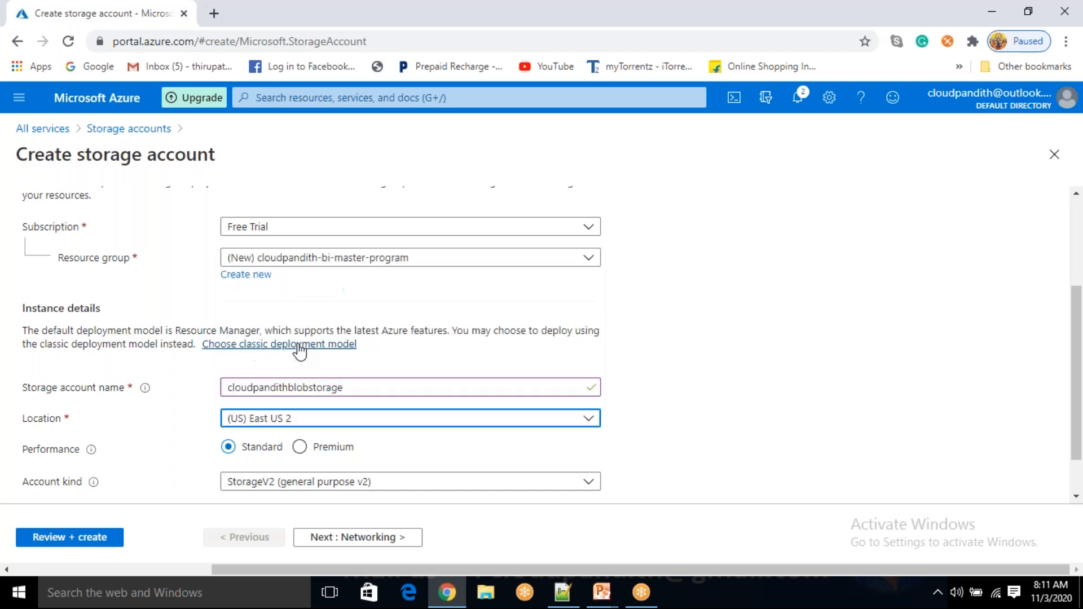
# Compare the account kinds offered under Premium and Standard performance, and finish on Standard with StorageV2 (general purpose v2)
pyautogui.scroll(-2, 394, 403)
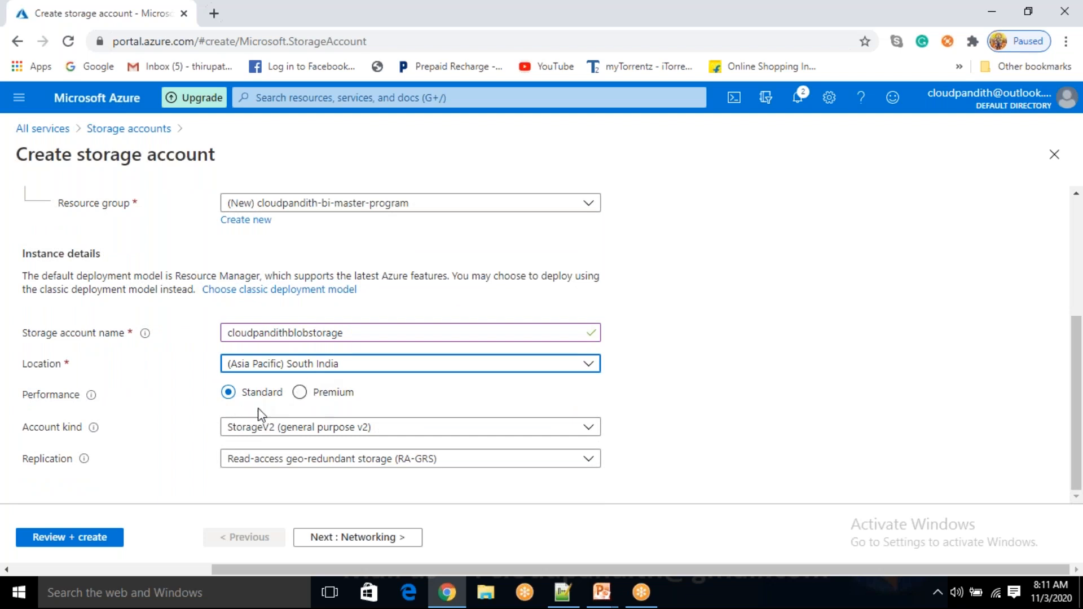
pyautogui.click(307, 399)
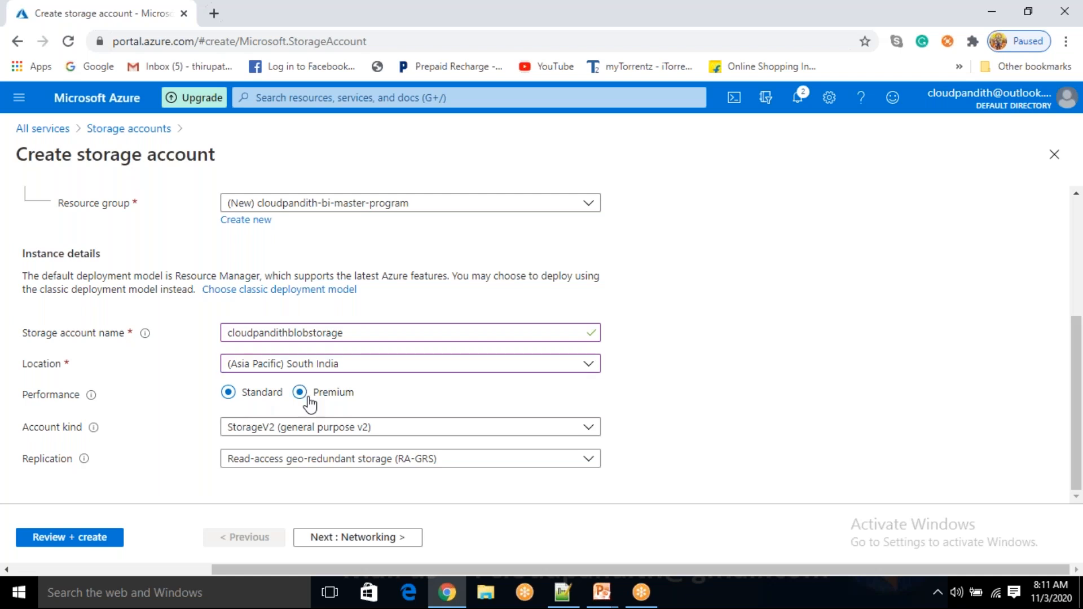
pyautogui.click(317, 433)
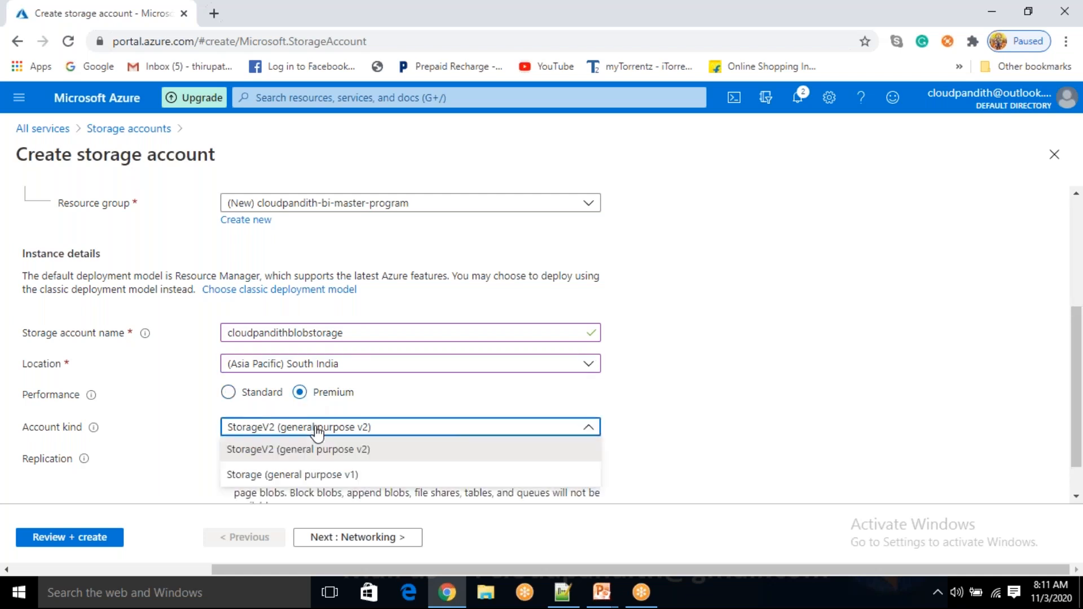
pyautogui.scroll(-1, 316, 431)
pyautogui.click(319, 386)
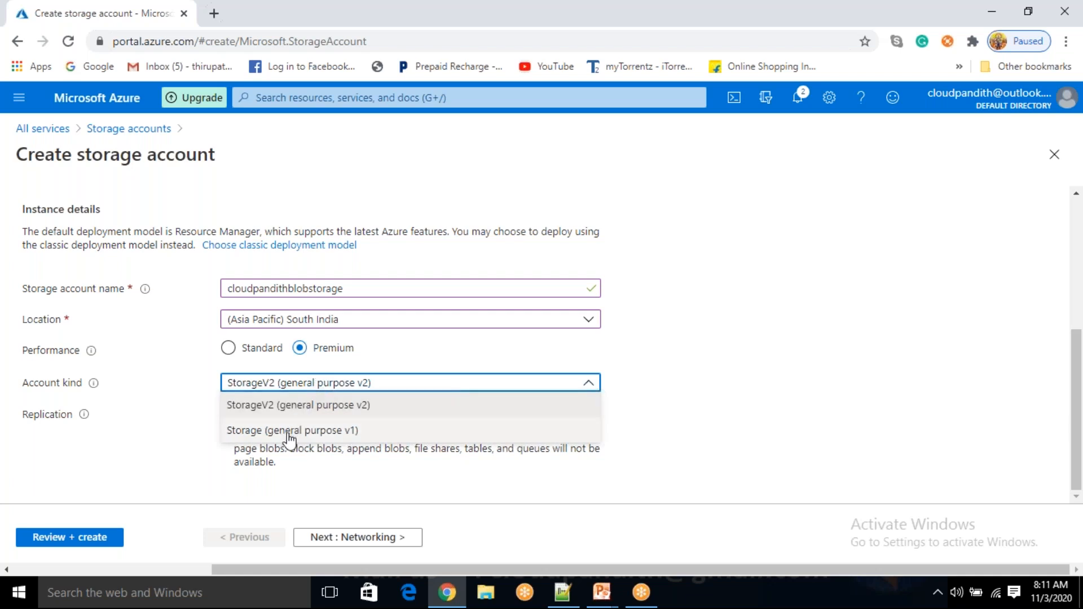
pyautogui.click(246, 351)
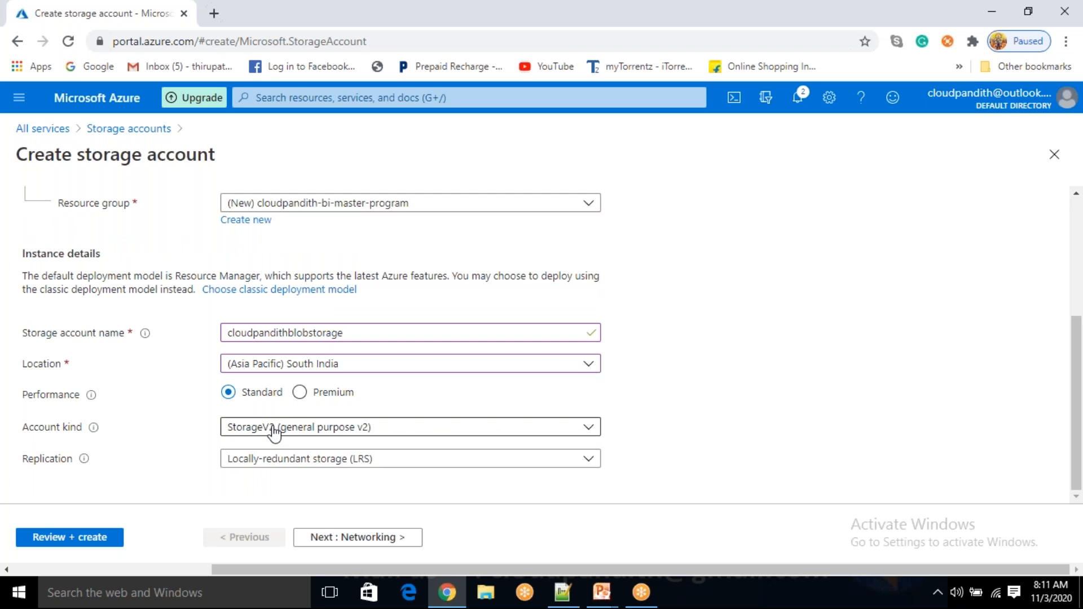
pyautogui.click(275, 433)
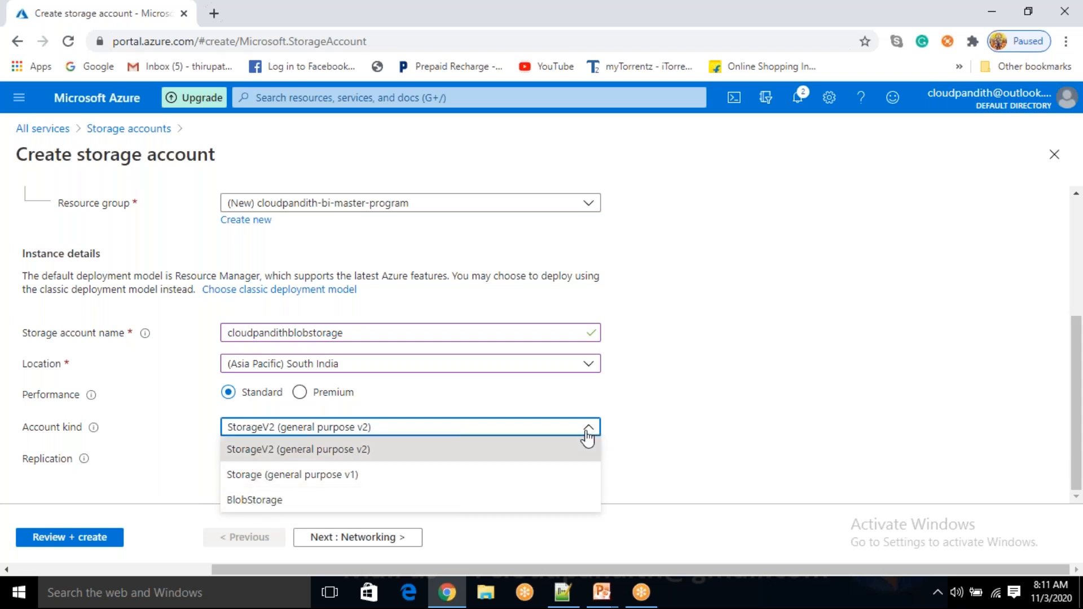
pyautogui.click(696, 457)
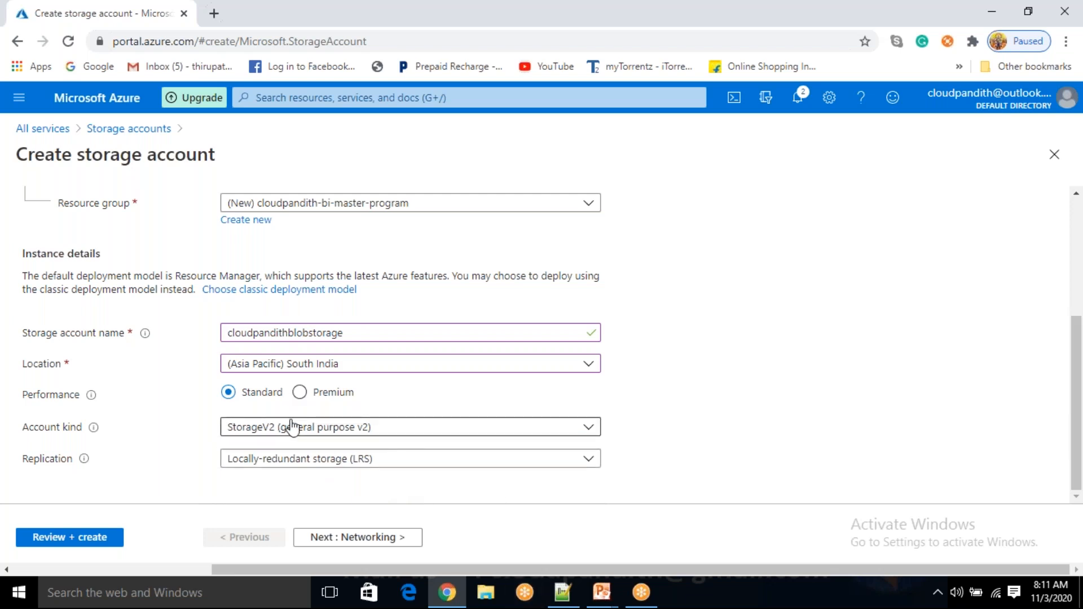
# Switch to the PowerPoint slide show with the Business Intelligence Master Program slide
pyautogui.click(600, 594)
pyautogui.click(628, 568)
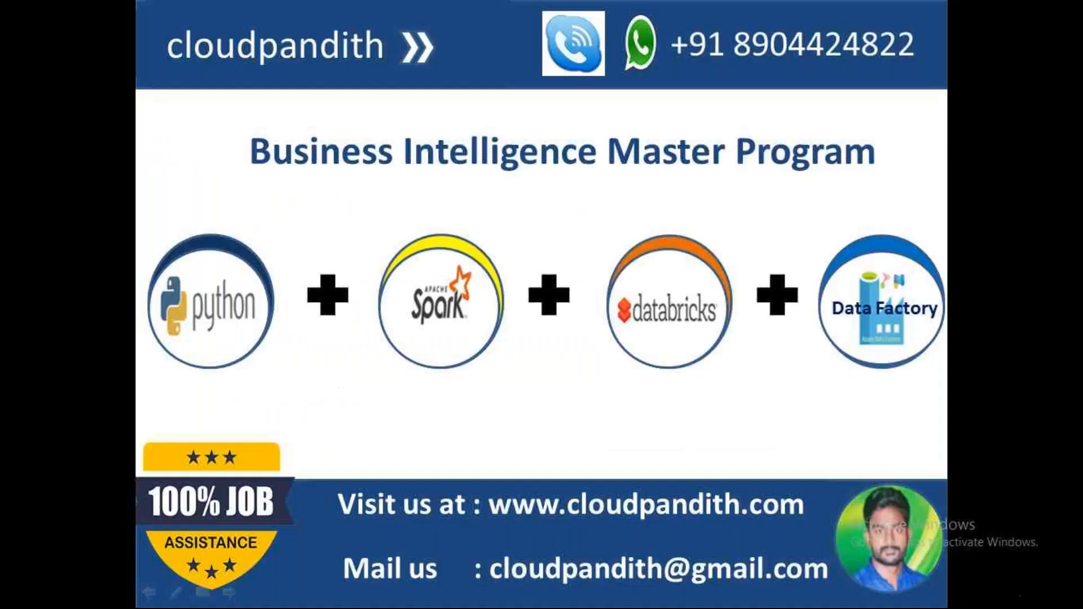
# Show the Storage Overview slide, then switch to the Azure portal and view the account kinds offered under Standard performance
pyautogui.press('Right')
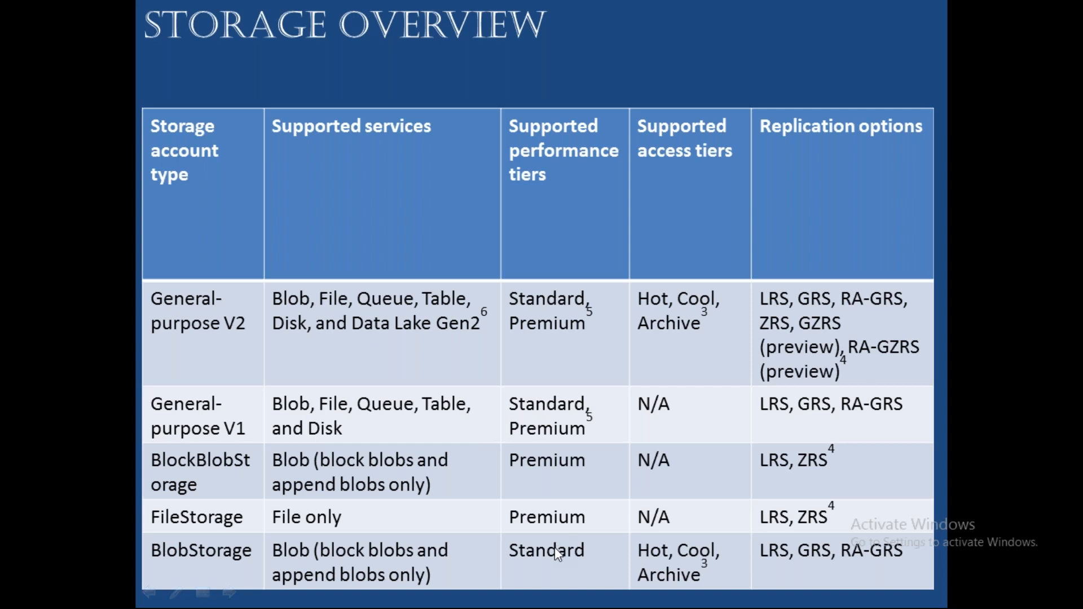
pyautogui.hotkey('alt', 'Tab')
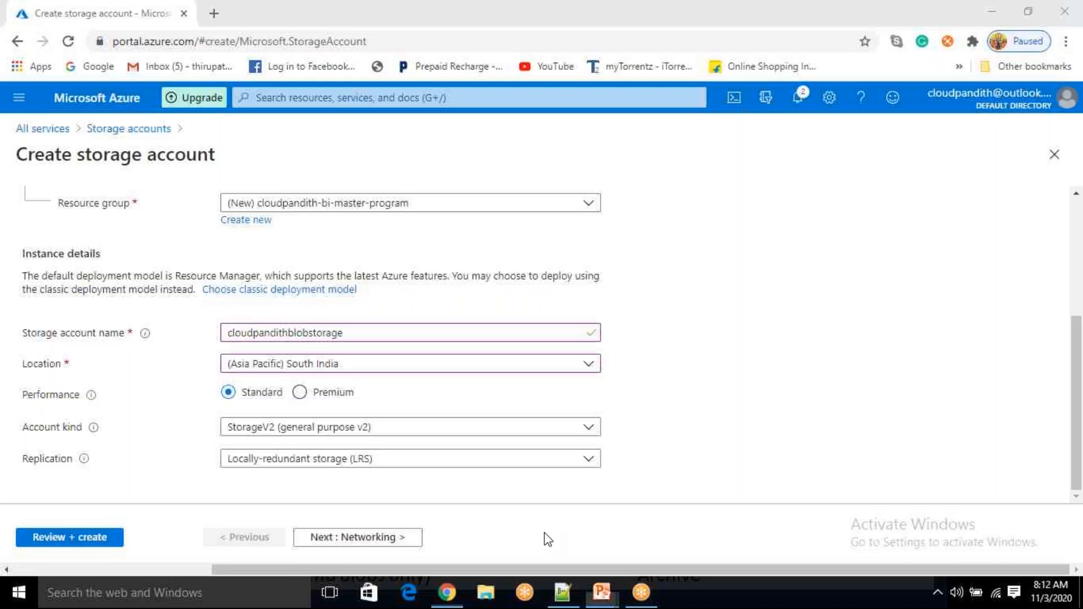
pyautogui.click(278, 427)
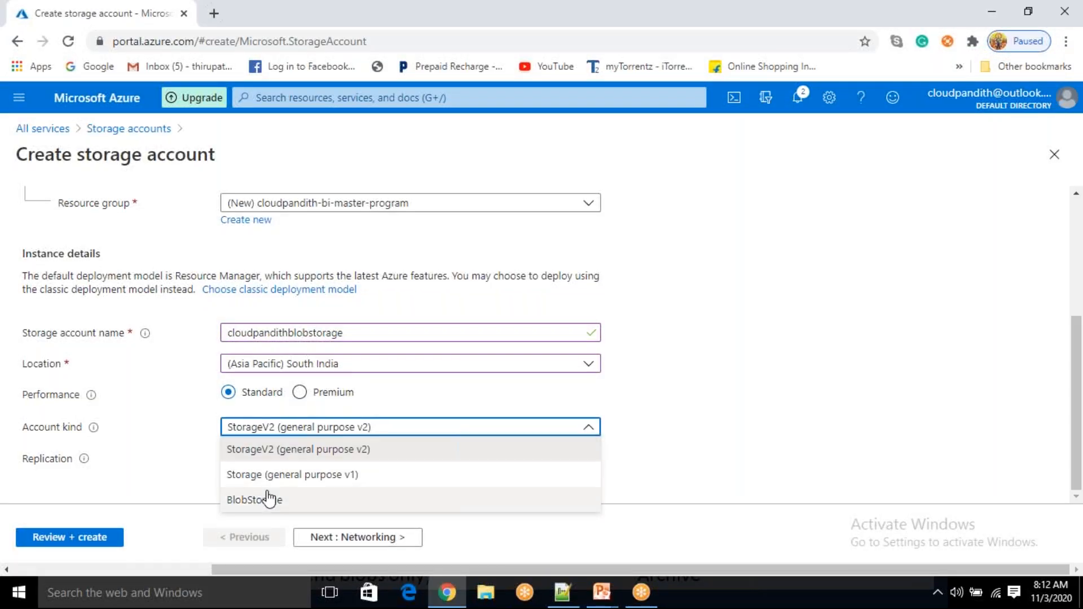
pyautogui.click(735, 350)
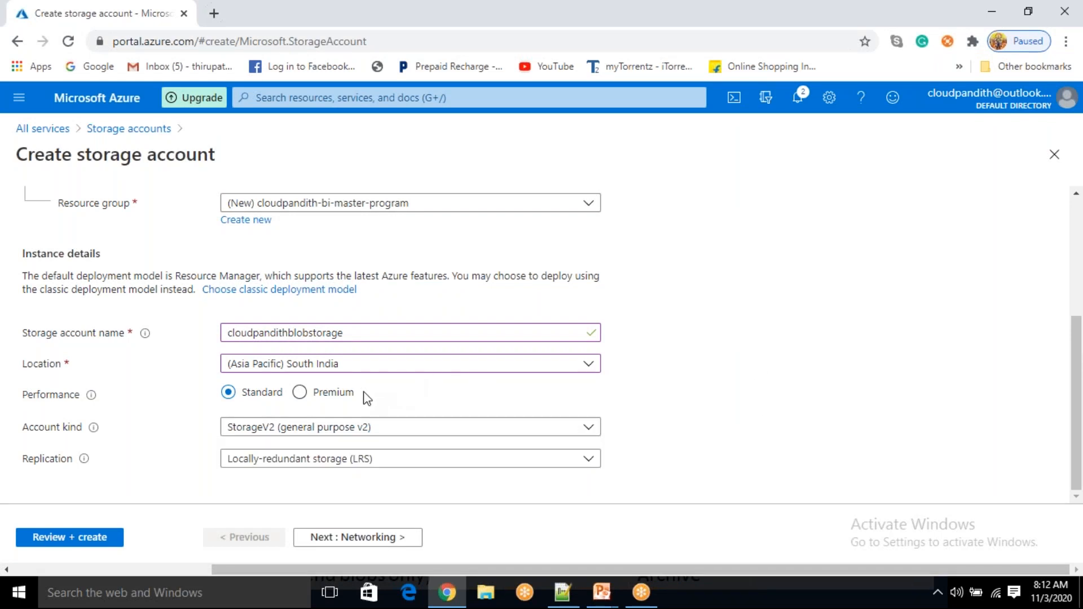
# Select Premium performance and compare the account kinds it offers for South India with the Storage Overview slide
pyautogui.click(300, 394)
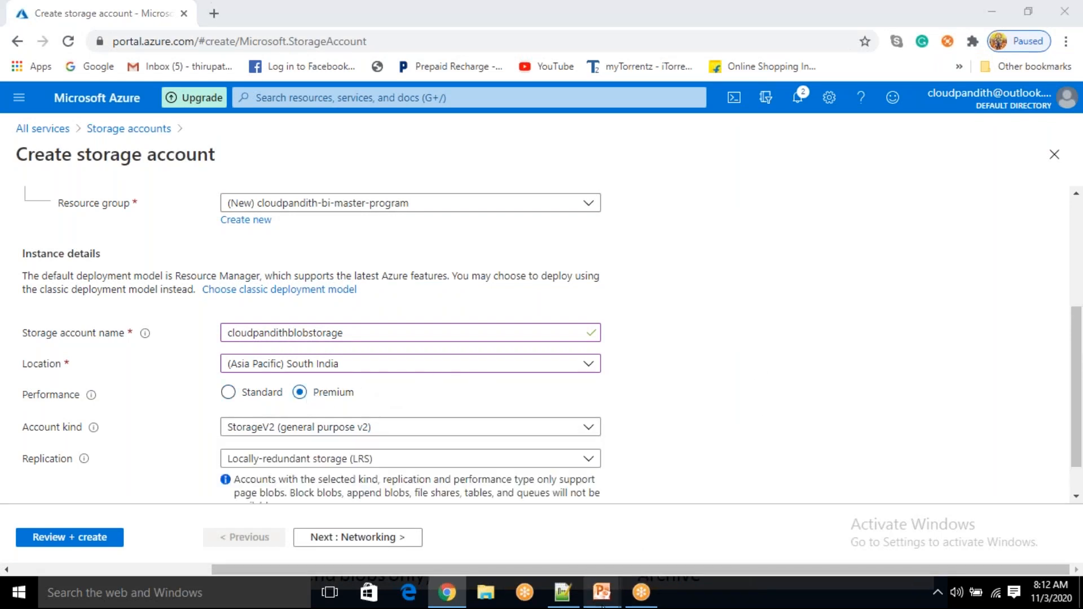
pyautogui.moveTo(602, 592)
pyautogui.click(615, 543)
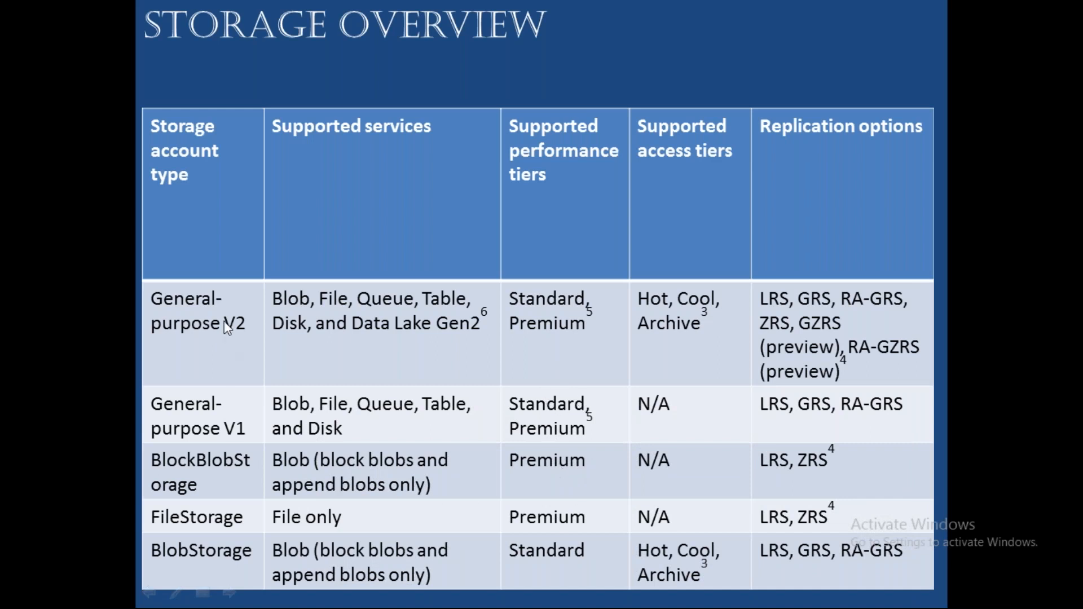
pyautogui.hotkey('alt', 'Tab')
pyautogui.scroll(-1, 357, 388)
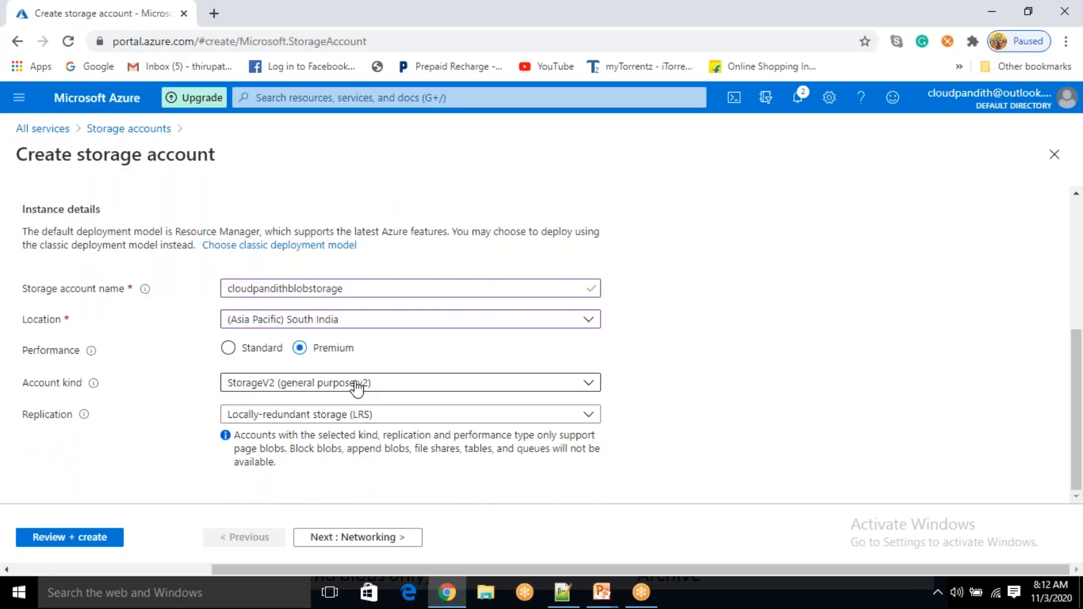
pyautogui.click(357, 388)
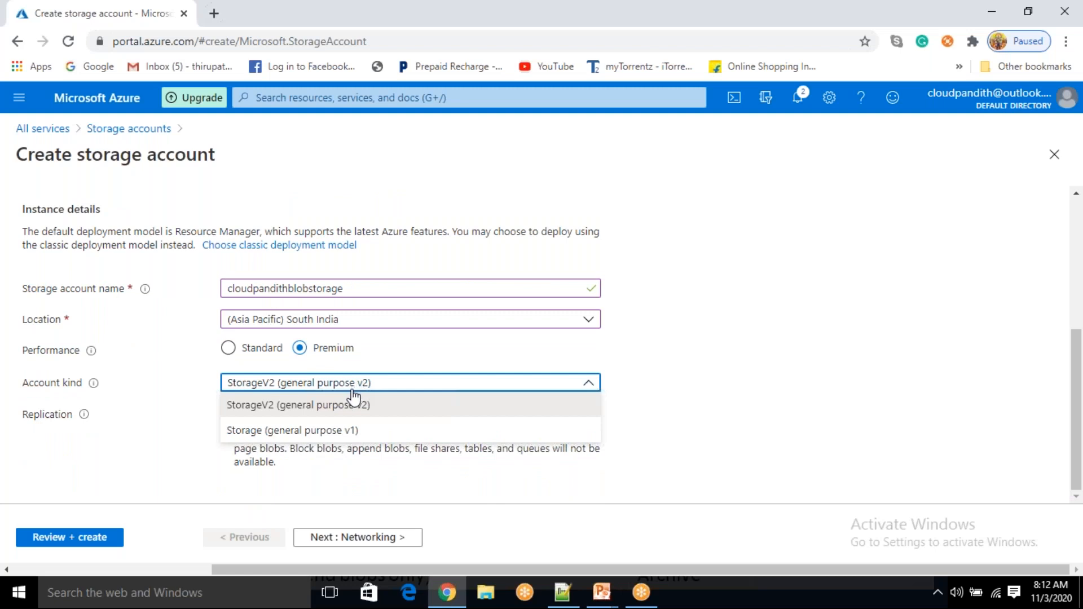
pyautogui.click(396, 361)
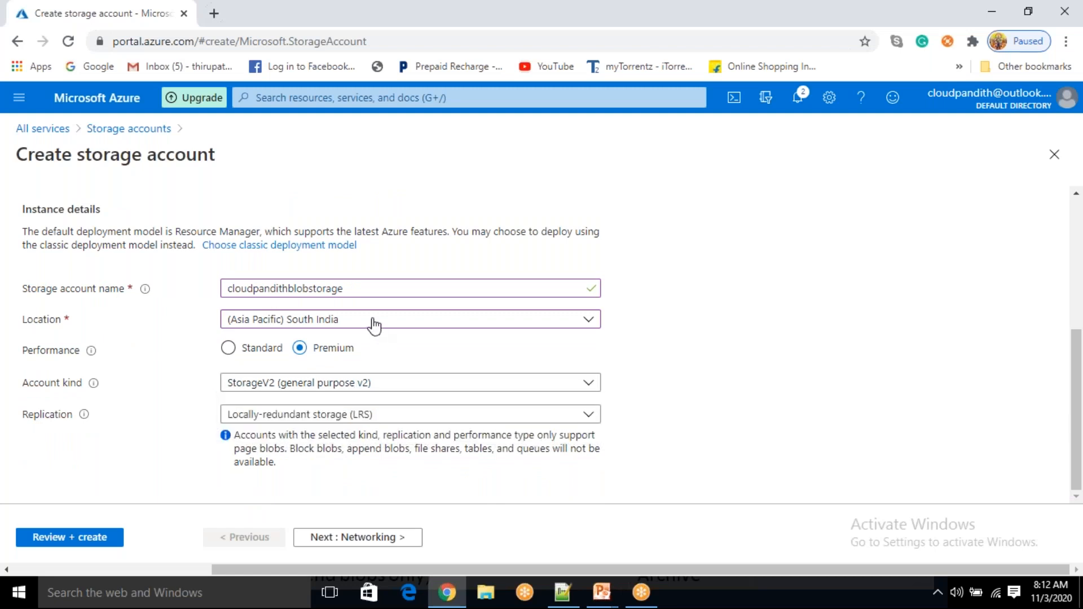
# Search the locations for east us and set the storage account's location to (US) East US
pyautogui.click(373, 326)
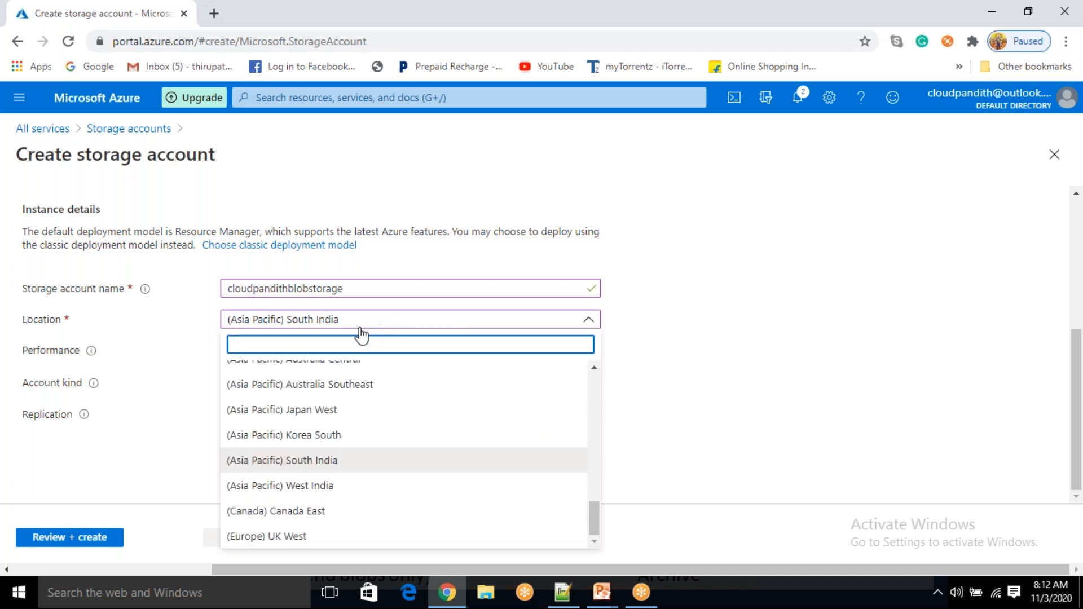
pyautogui.write('east')
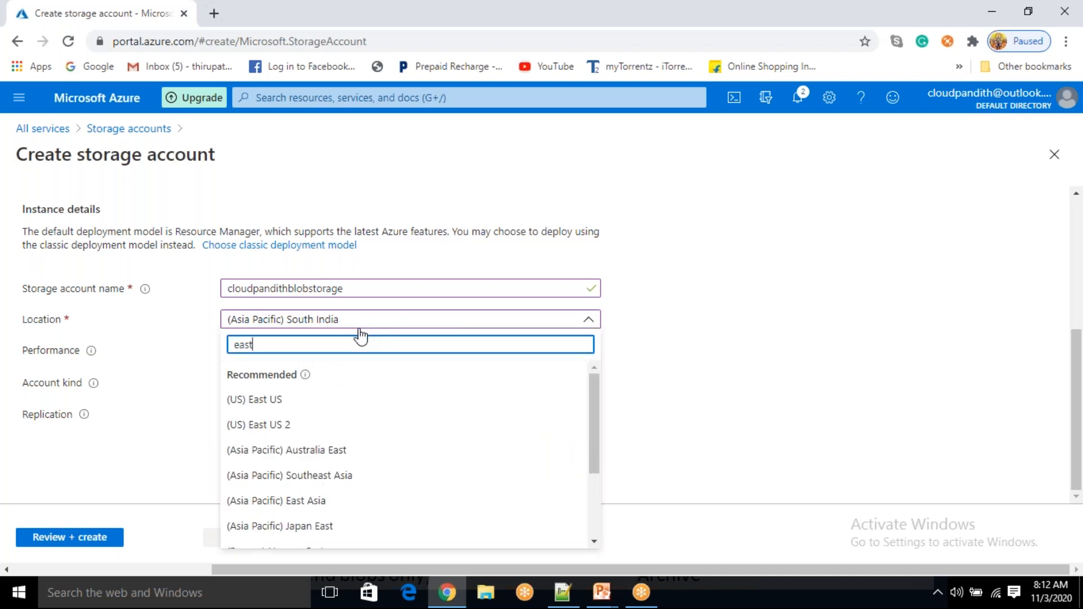
pyautogui.write(' us')
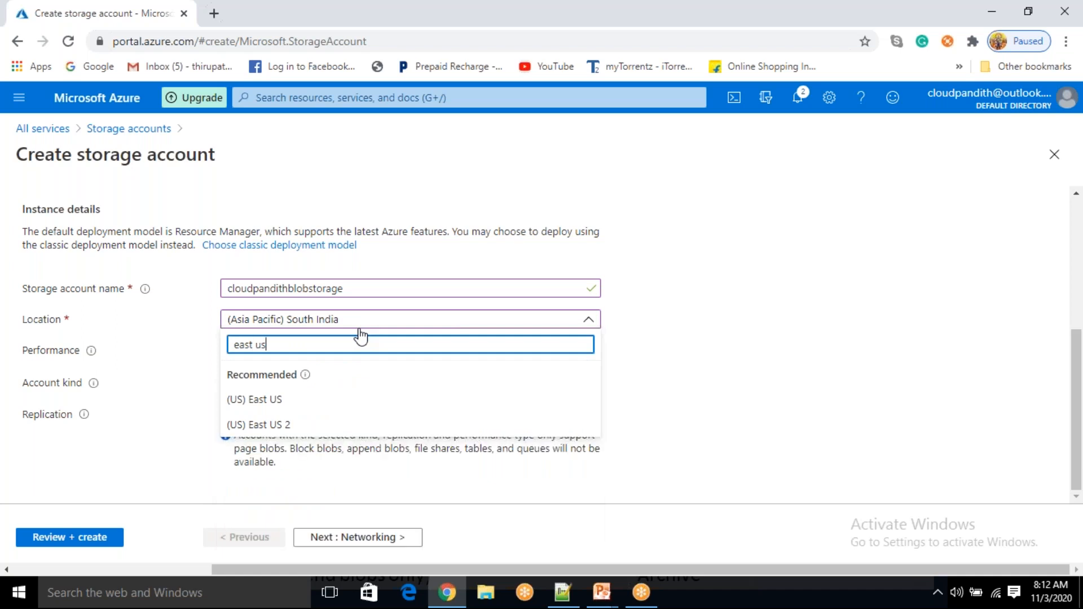
pyautogui.click(395, 398)
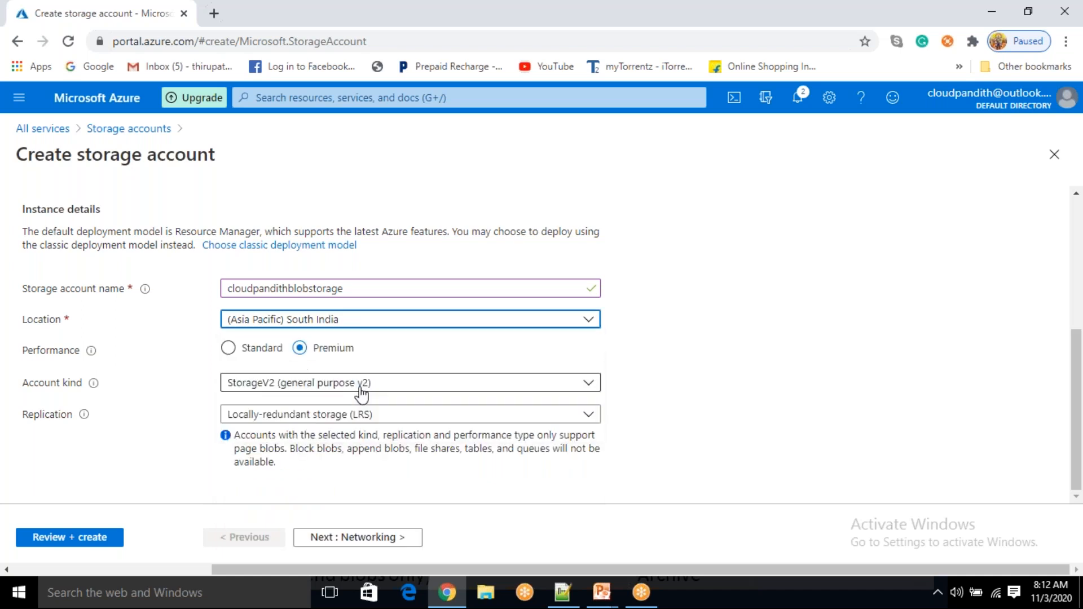
# Compare the Premium account kinds offered for East US with the account types on the PowerPoint Storage Overview slide
pyautogui.click(314, 390)
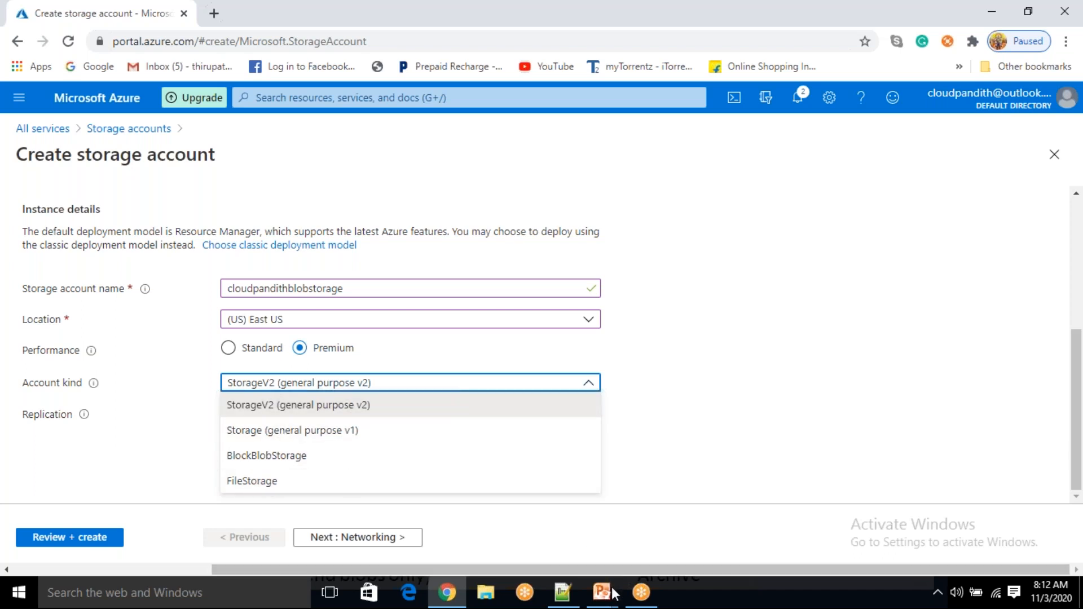
pyautogui.moveTo(602, 591)
pyautogui.click(617, 563)
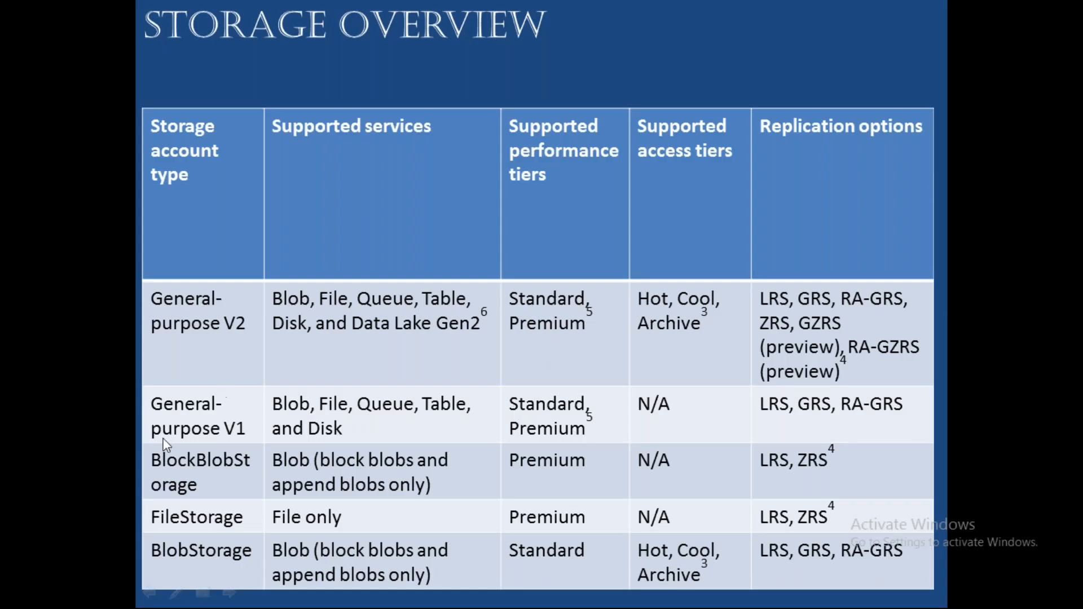
pyautogui.hotkey('alt', 'Tab')
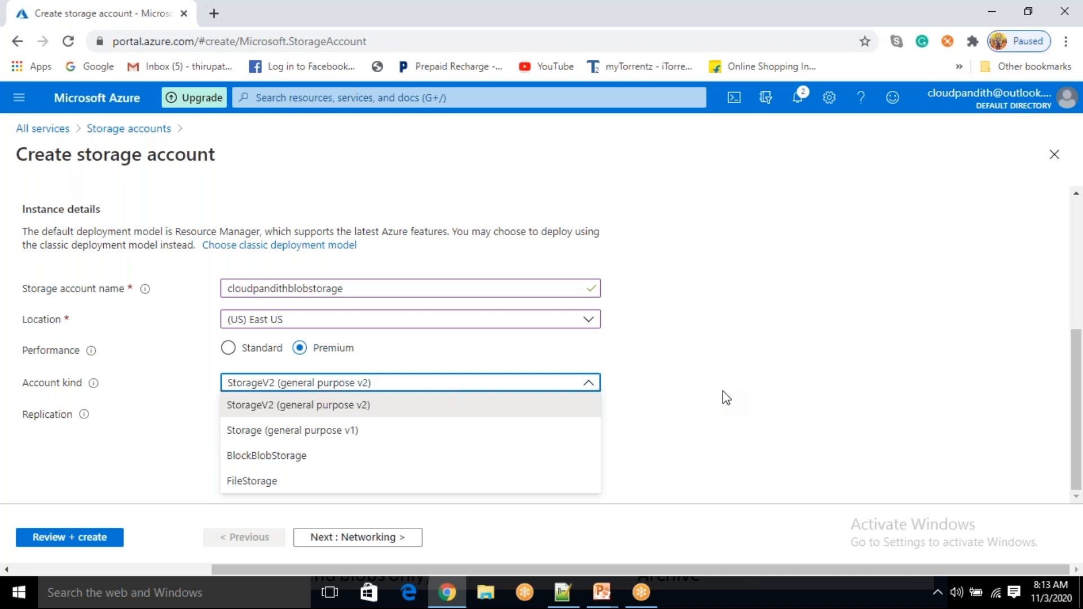
# Switch between Standard and Premium performance, and finish on Standard with the BlobStorage account kind
pyautogui.click(722, 391)
pyautogui.click(250, 352)
pyautogui.click(268, 428)
pyautogui.click(302, 385)
pyautogui.click(299, 391)
pyautogui.click(282, 434)
pyautogui.click(282, 446)
pyautogui.click(248, 395)
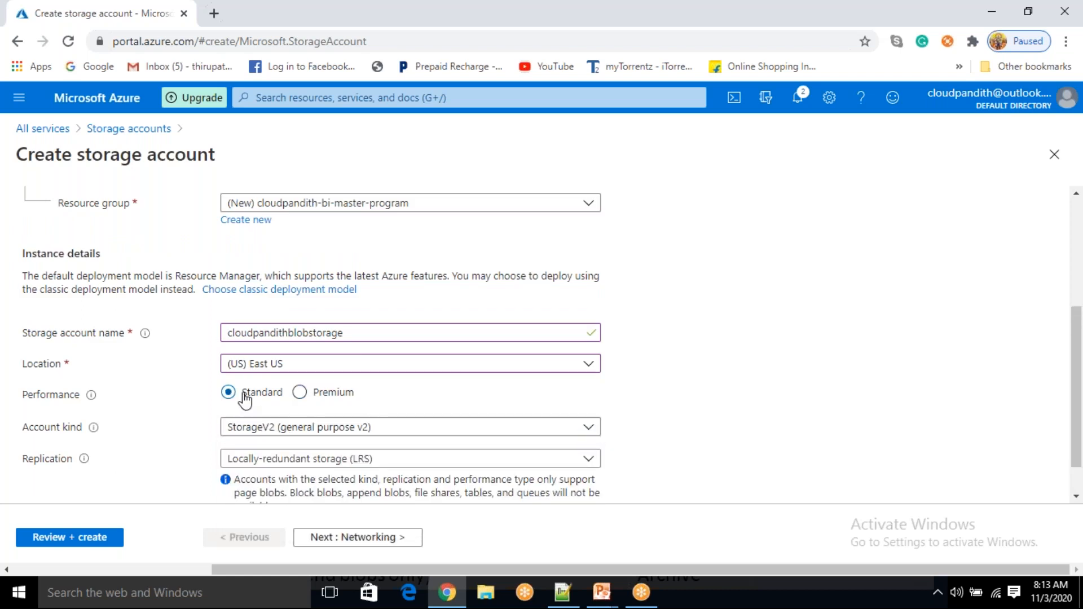
pyautogui.click(267, 429)
pyautogui.click(271, 499)
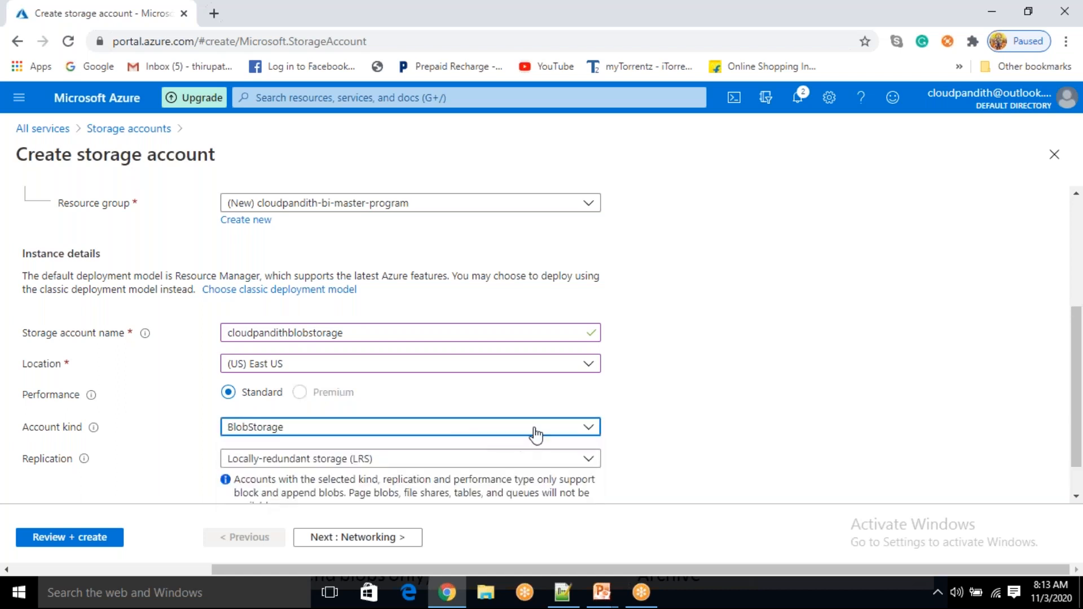
# Compare the replication options with the BlobStorage row on the Storage Overview slide, and choose Locally-redundant storage (LRS)
pyautogui.scroll(-1, 525, 434)
pyautogui.click(437, 419)
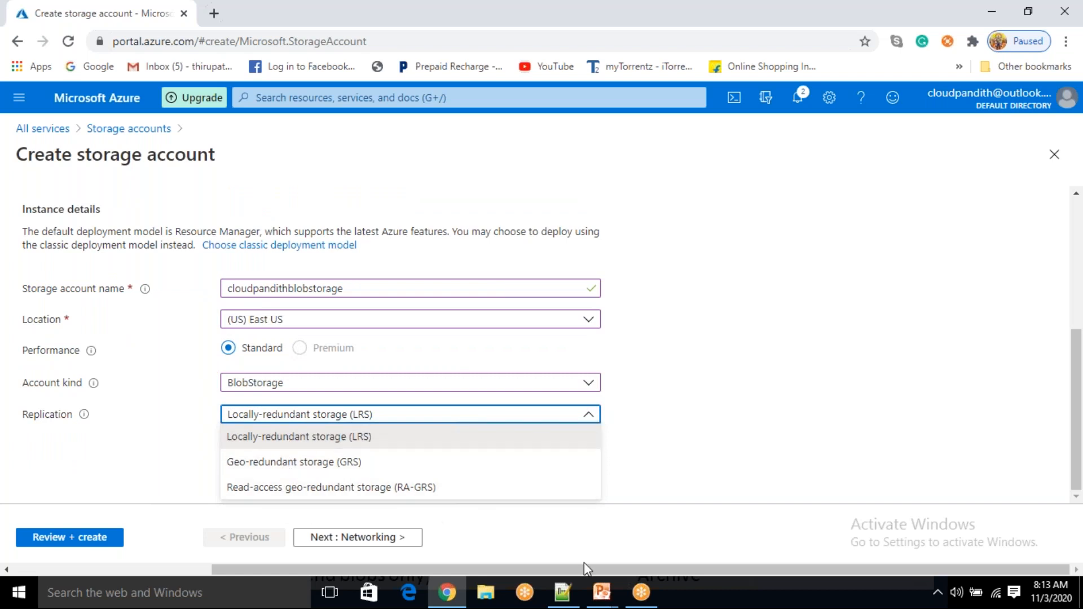
pyautogui.moveTo(602, 598)
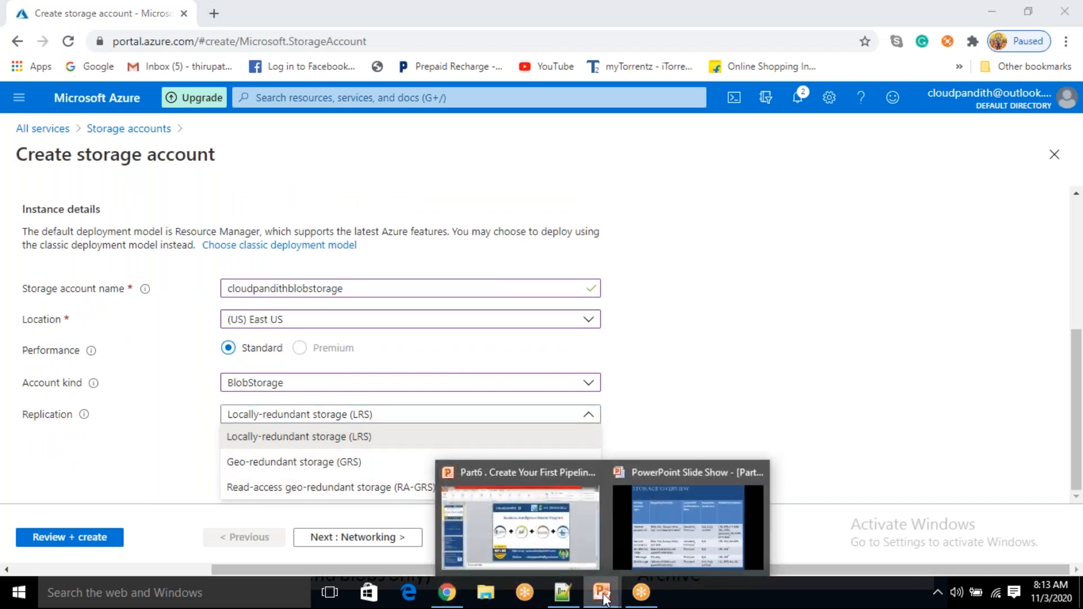
pyautogui.click(659, 526)
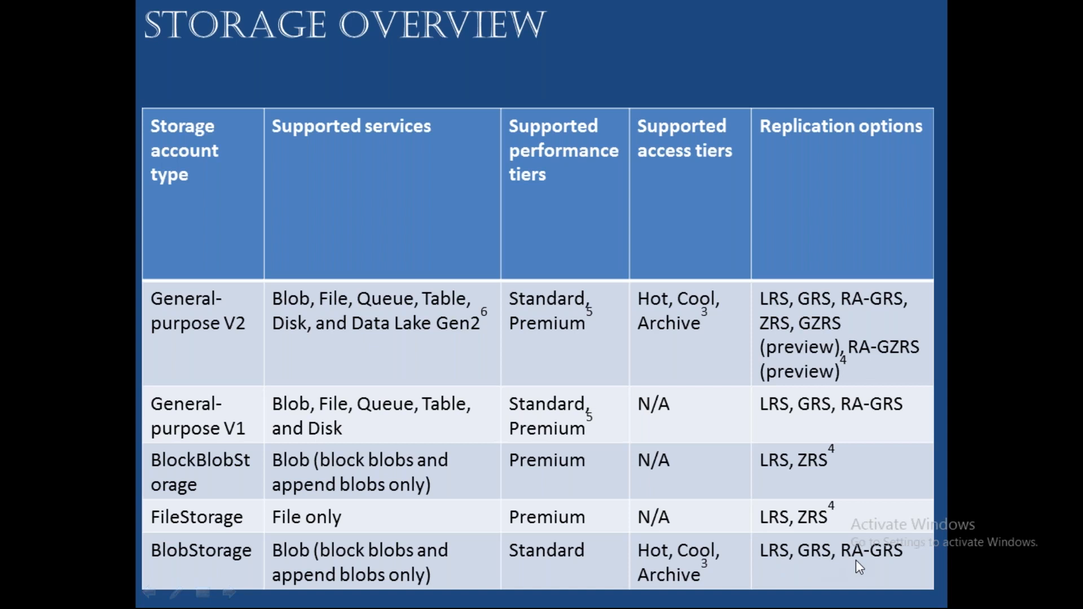
pyautogui.hotkey('alt', 'Tab')
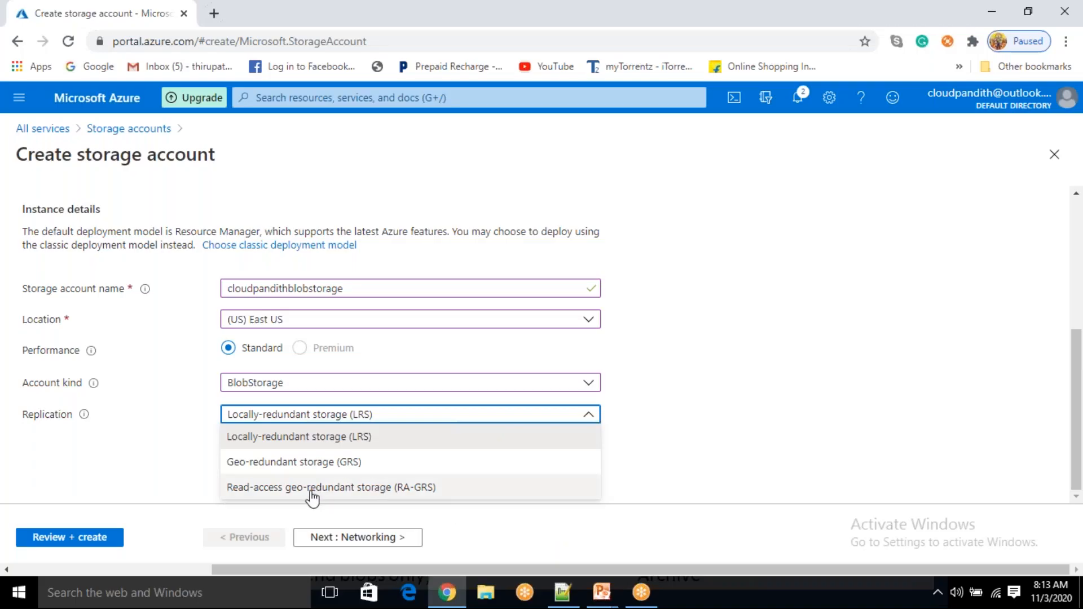
pyautogui.click(290, 446)
pyautogui.click(655, 444)
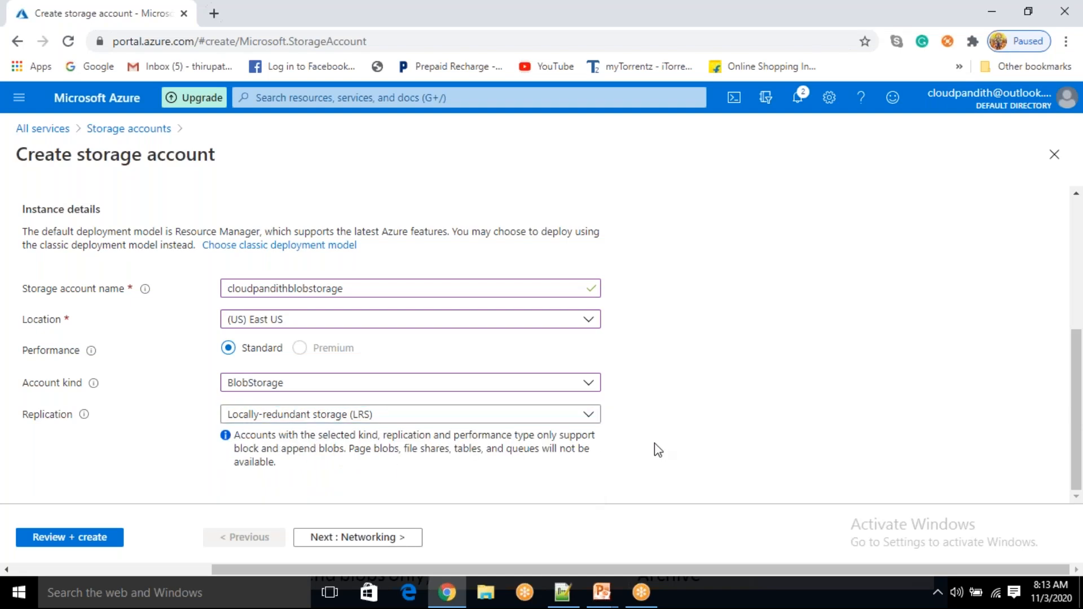
# Review the project and instance details entered in the Basics section of the storage account form
pyautogui.scroll(5, 273, 461)
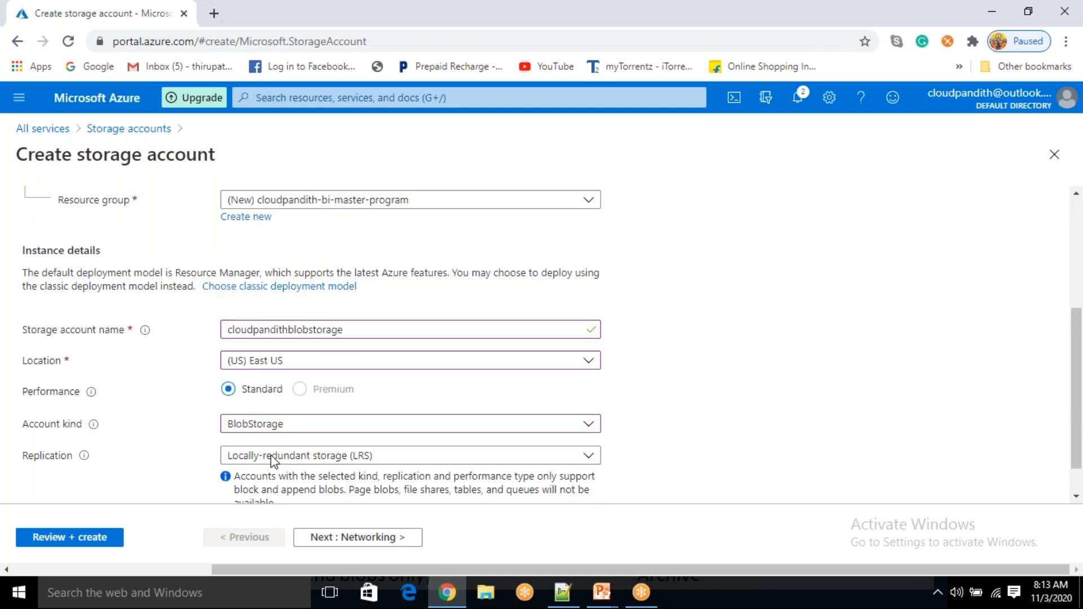
pyautogui.scroll(-5, 272, 461)
pyautogui.scroll(4, 273, 461)
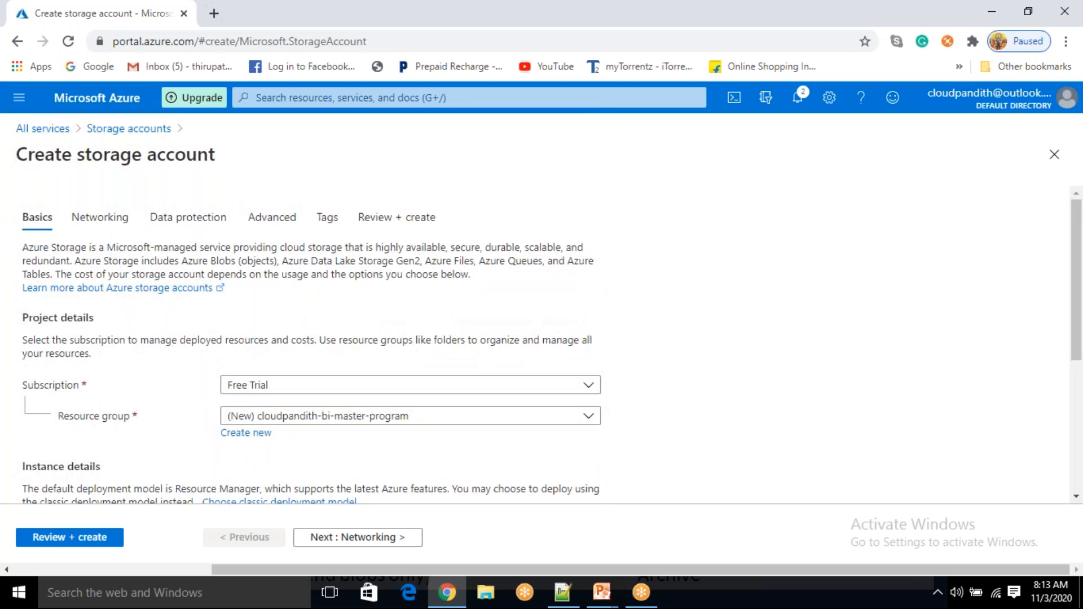
pyautogui.scroll(-6, 310, 350)
pyautogui.scroll(4, 310, 350)
pyautogui.scroll(2, 311, 350)
pyautogui.scroll(-4, 237, 298)
pyautogui.scroll(4, 238, 297)
# Validate the storage account configuration and create the account
pyautogui.click(79, 540)
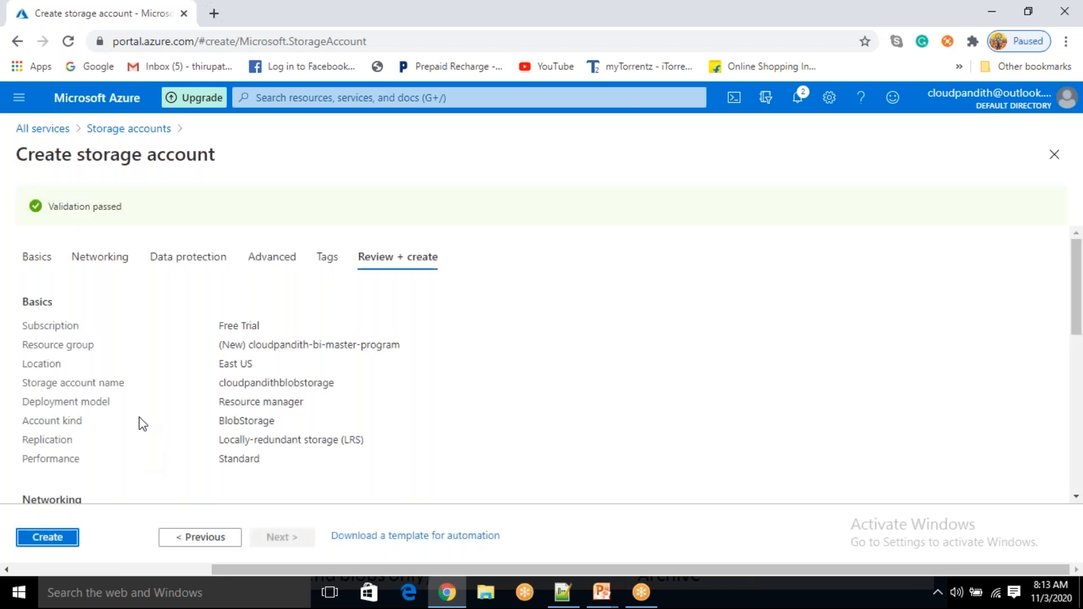
pyautogui.click(47, 537)
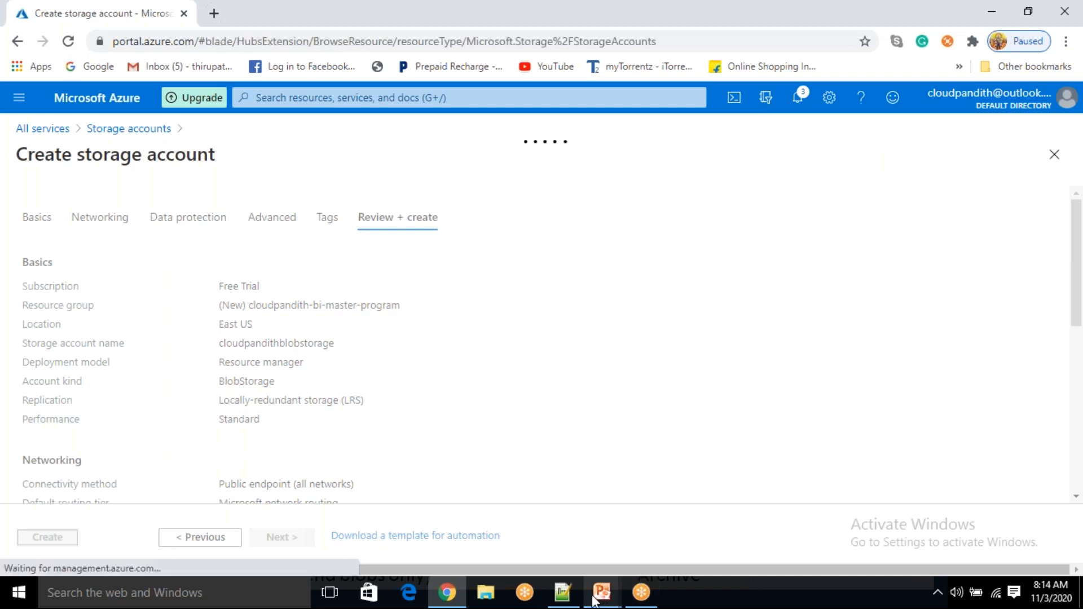
# Check the BlobStorage row on the PowerPoint Storage Overview slide, then return to the Azure portal to monitor the deployment
pyautogui.moveTo(602, 592)
pyautogui.click(689, 537)
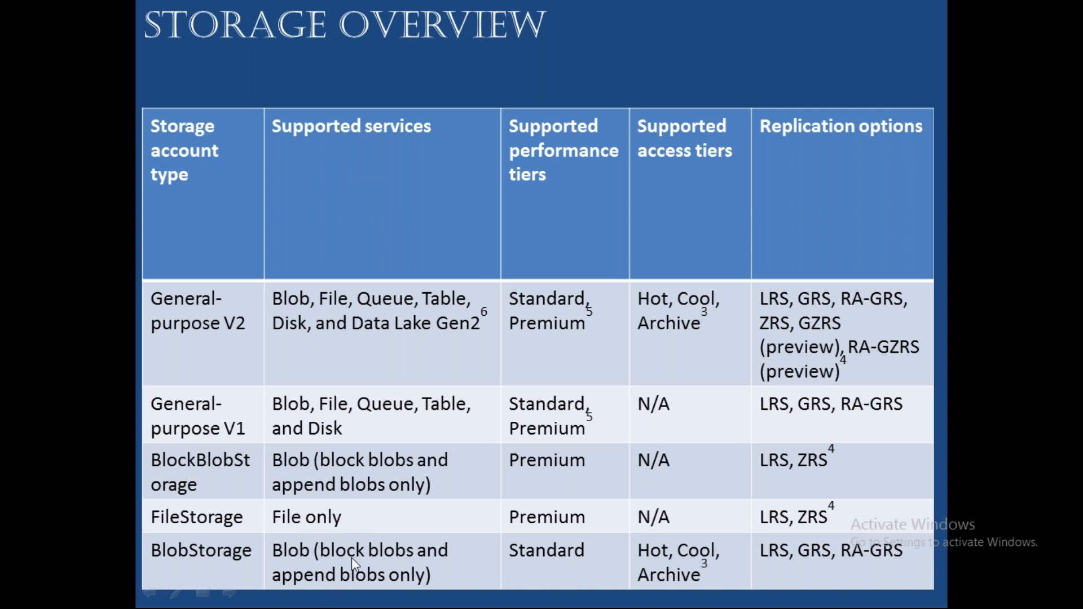
pyautogui.hotkey('alt', 'Tab')
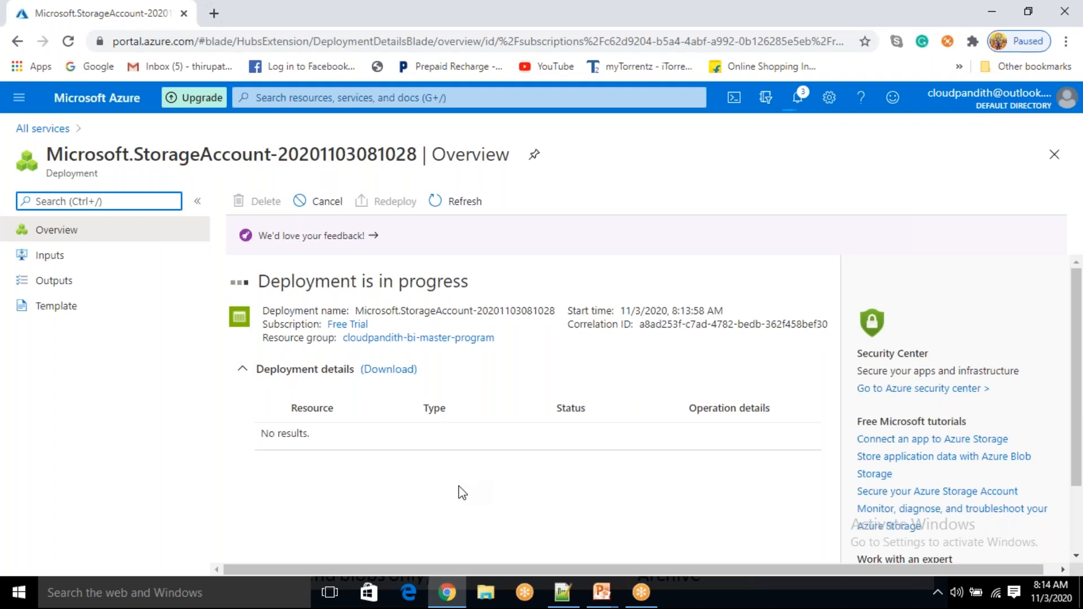
pyautogui.click(756, 26)
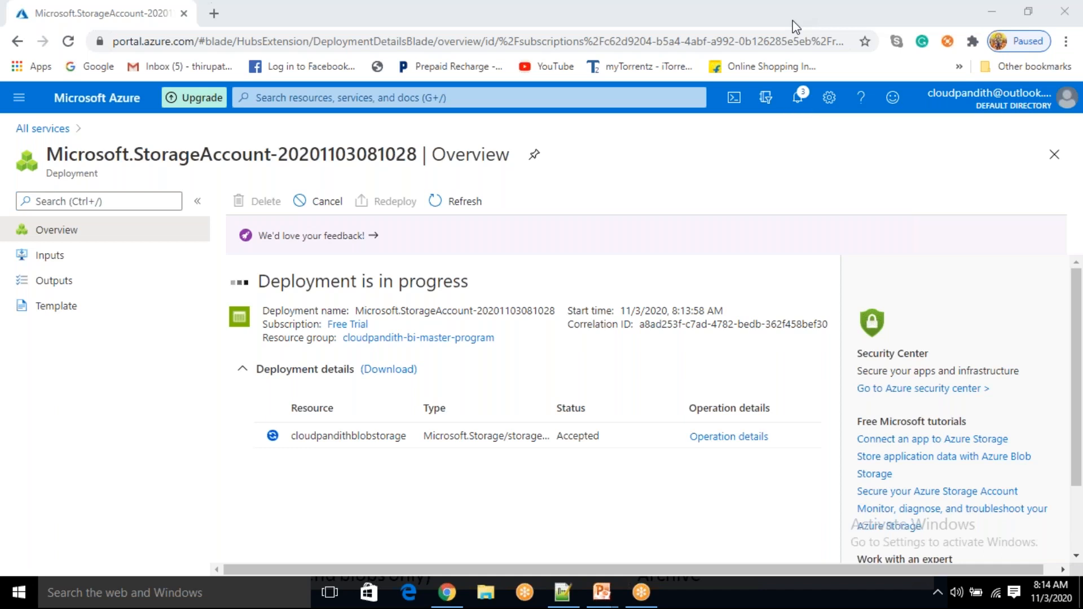
pyautogui.click(389, 486)
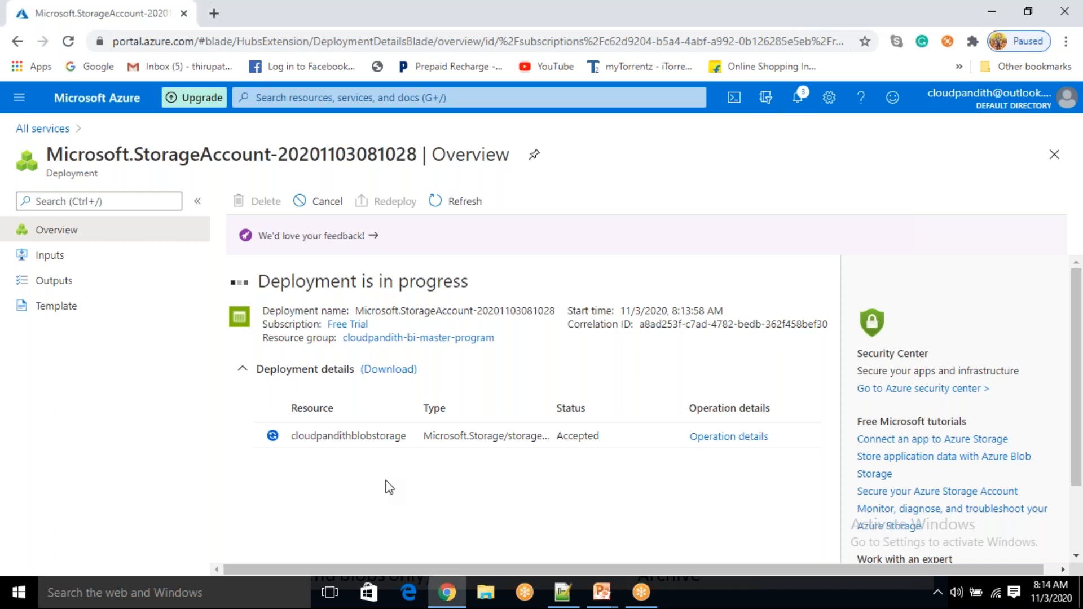
# Dismiss the feedback form, refresh the deployment overview and open the deployed cloudpandithblobstorage resource
pyautogui.click(454, 225)
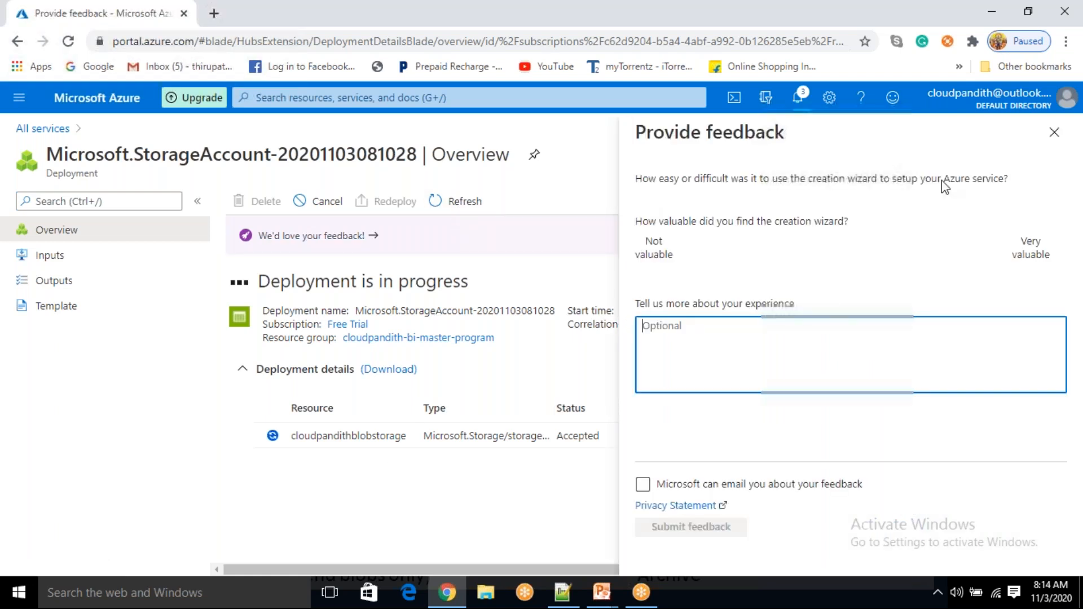
pyautogui.click(1053, 135)
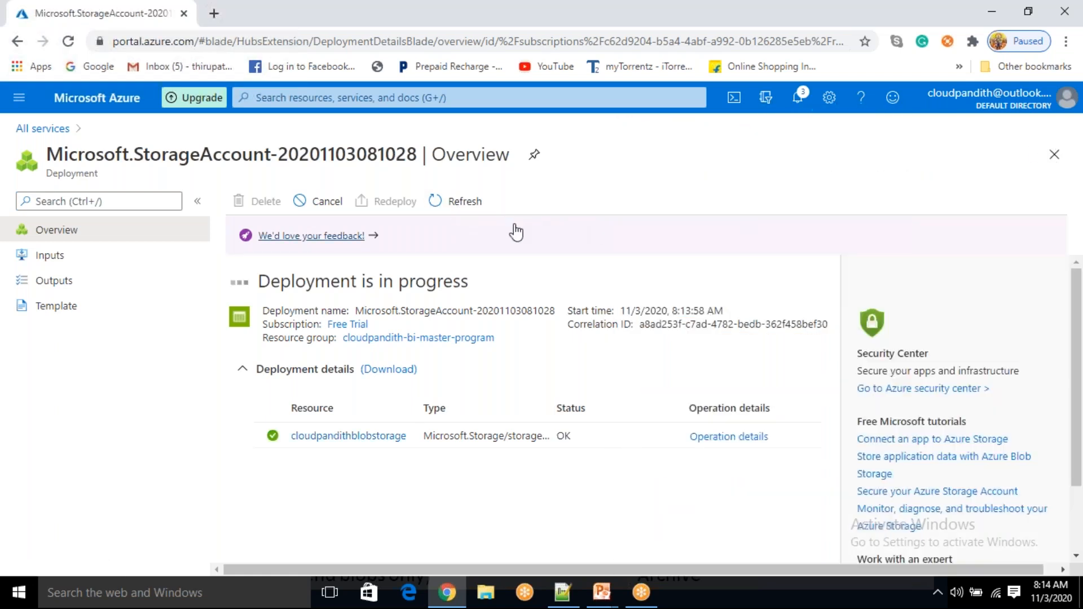
pyautogui.click(476, 204)
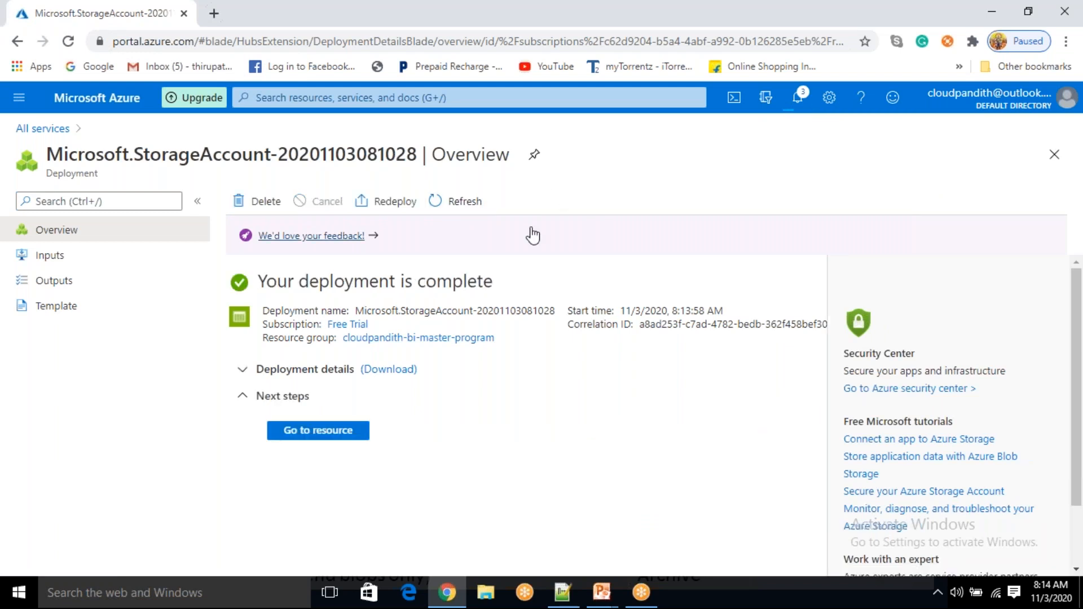
pyautogui.click(341, 437)
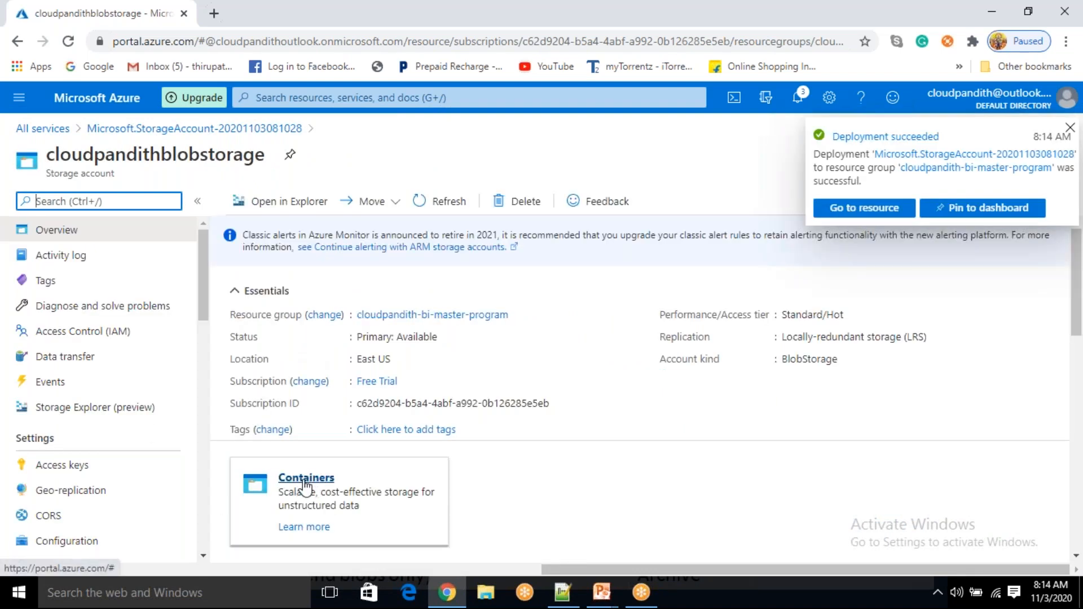
# Consult the Storage Overview table on the PowerPoint slide, then return to the cloudpandithblobstorage overview in the Azure portal
pyautogui.click(603, 601)
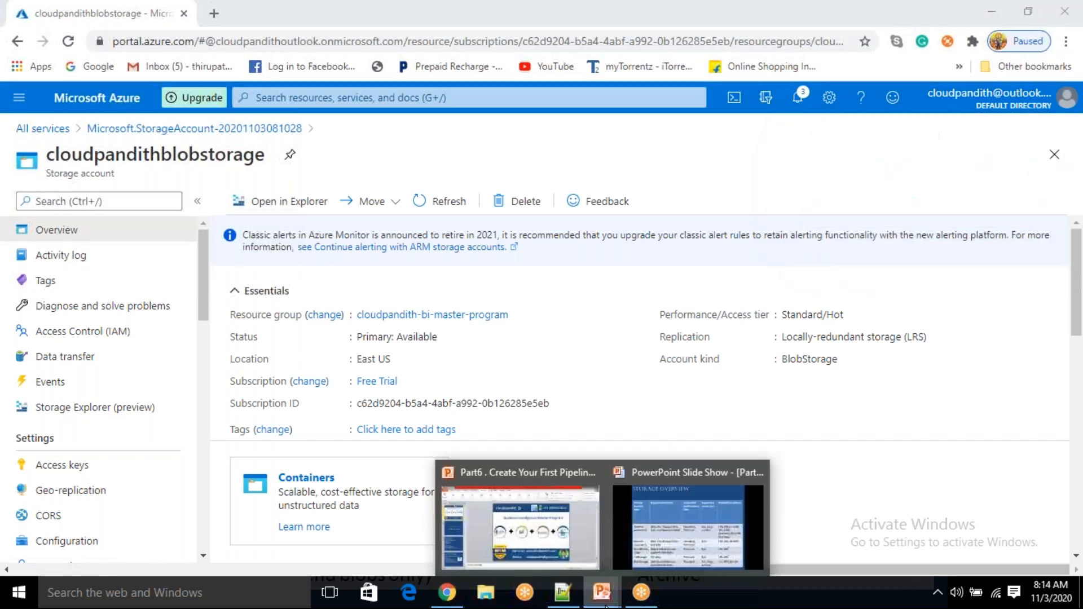
pyautogui.click(640, 554)
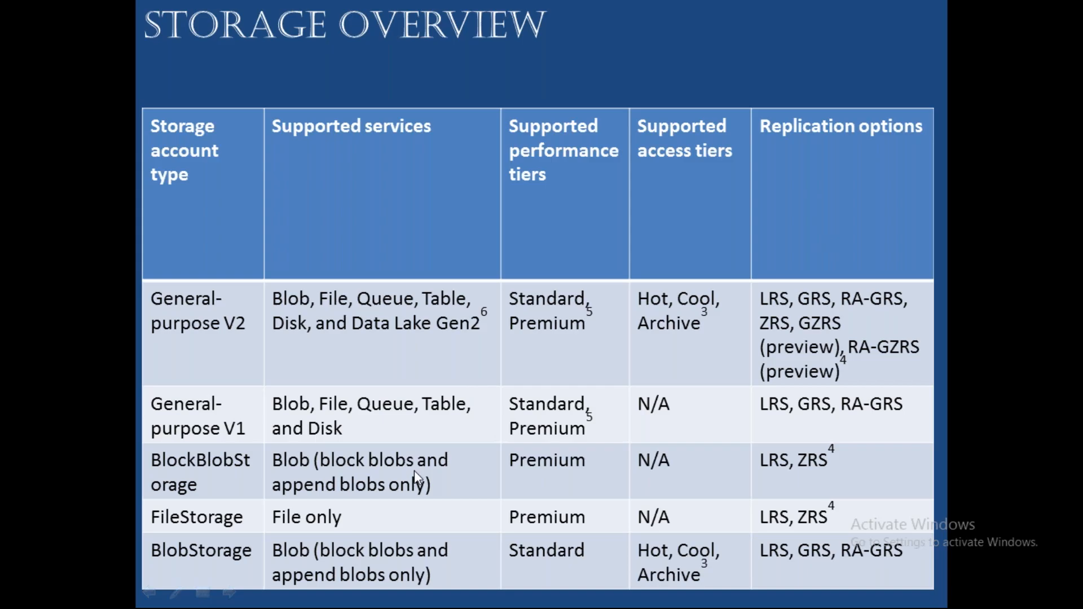
pyautogui.press('super+d')
pyautogui.click(448, 596)
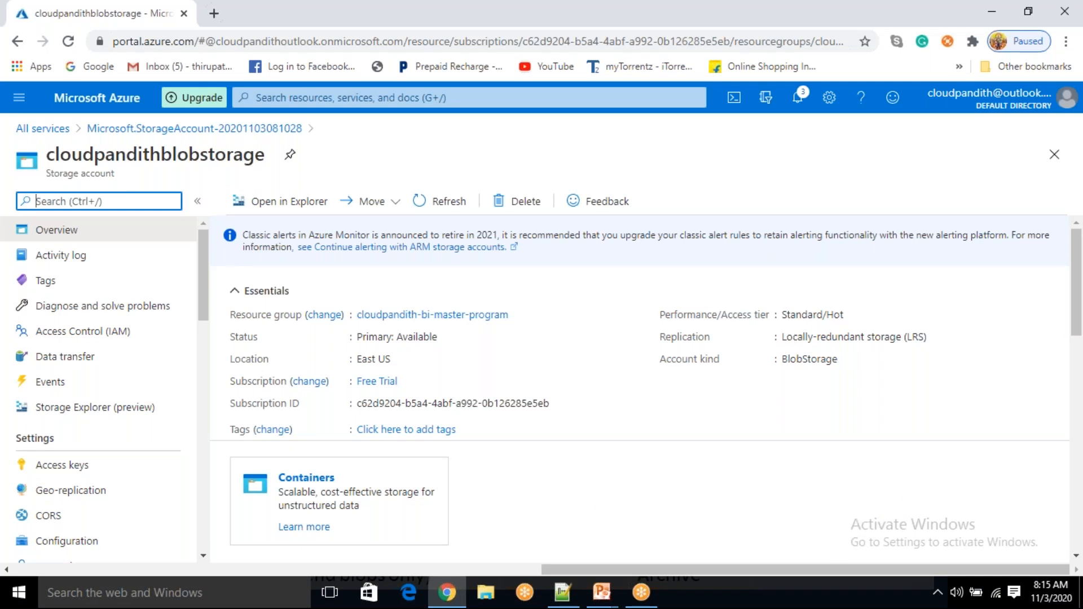
# Review the replication, account kind and performance/access tier of the cloudpandithblobstorage account
pyautogui.moveTo(783, 337); pyautogui.dragTo(816, 337)
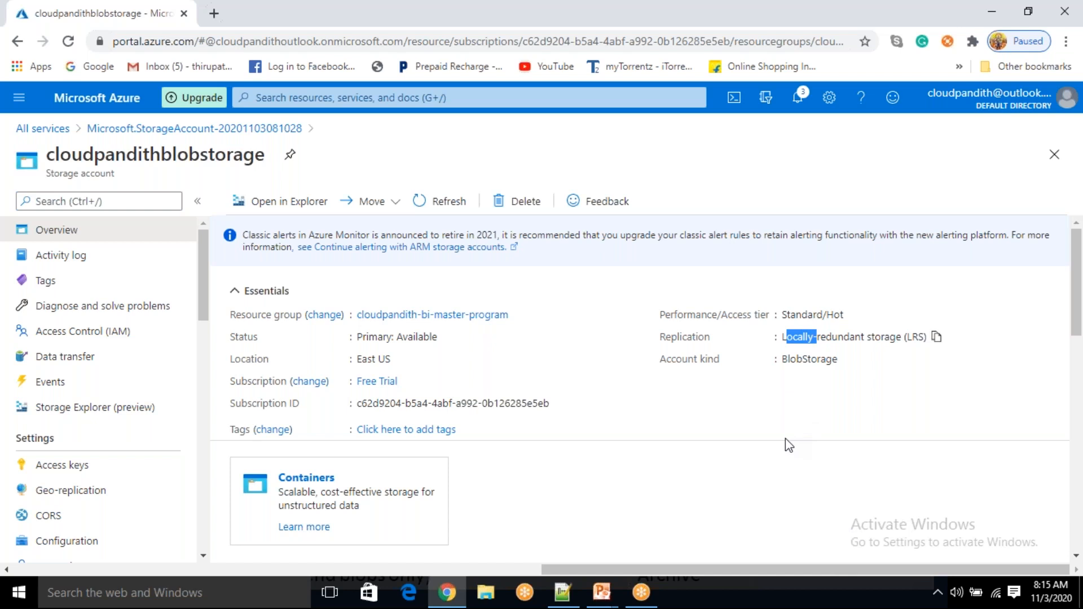
pyautogui.click(735, 494)
pyautogui.moveTo(774, 359)
pyautogui.mouseDown()
pyautogui.moveTo(822, 357)
pyautogui.moveTo(787, 359)
pyautogui.mouseUp()
pyautogui.moveTo(781, 315); pyautogui.dragTo(838, 309)
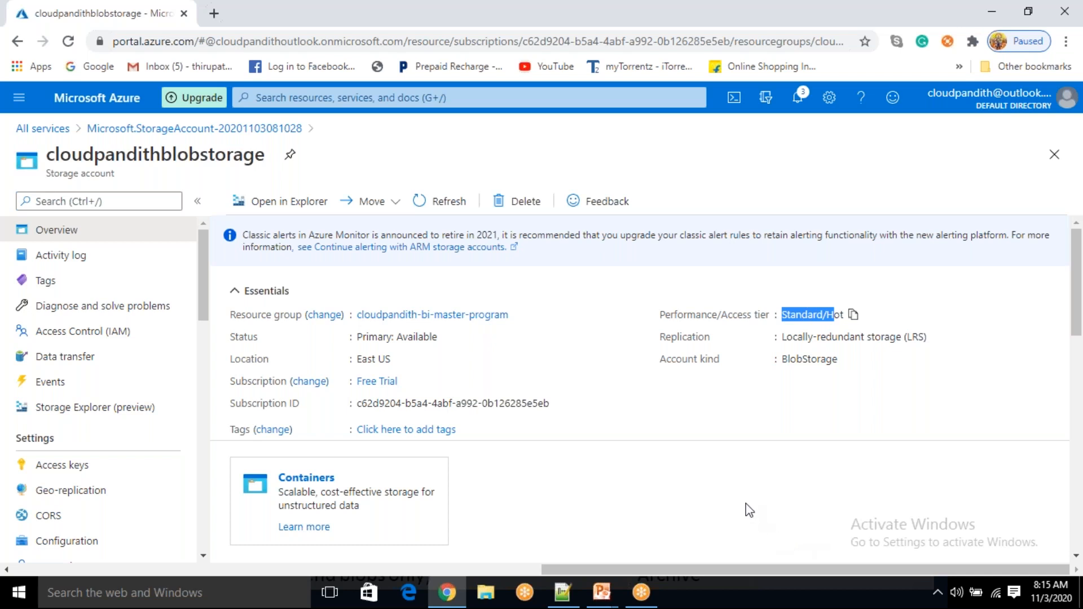
pyautogui.click(745, 504)
pyautogui.scroll(-1, 747, 509)
pyautogui.scroll(1, 708, 498)
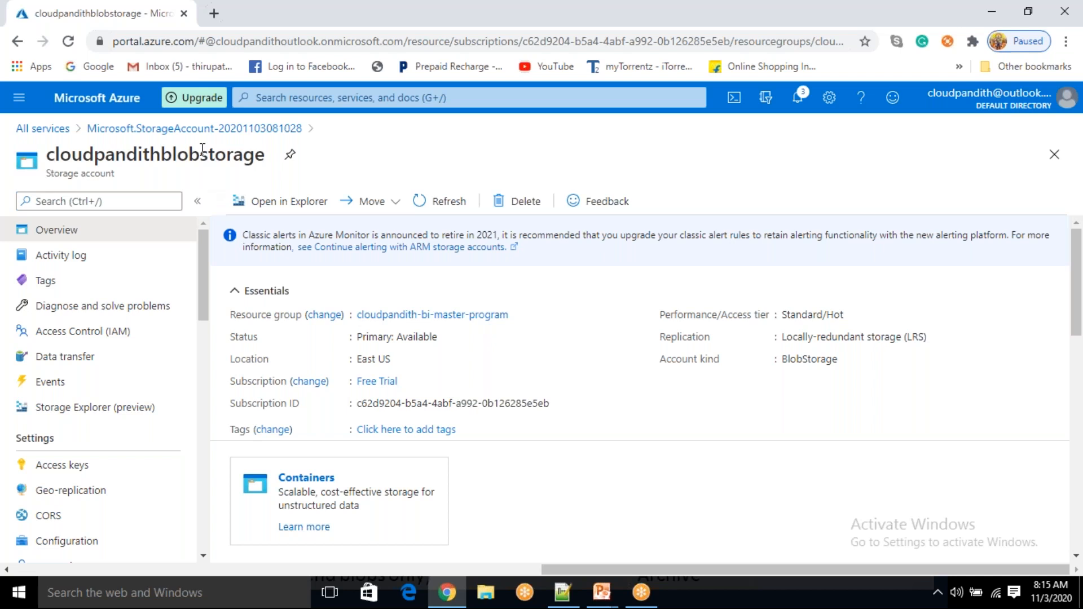
# Go to the Data factories service and start creating a new data factory
pyautogui.click(28, 135)
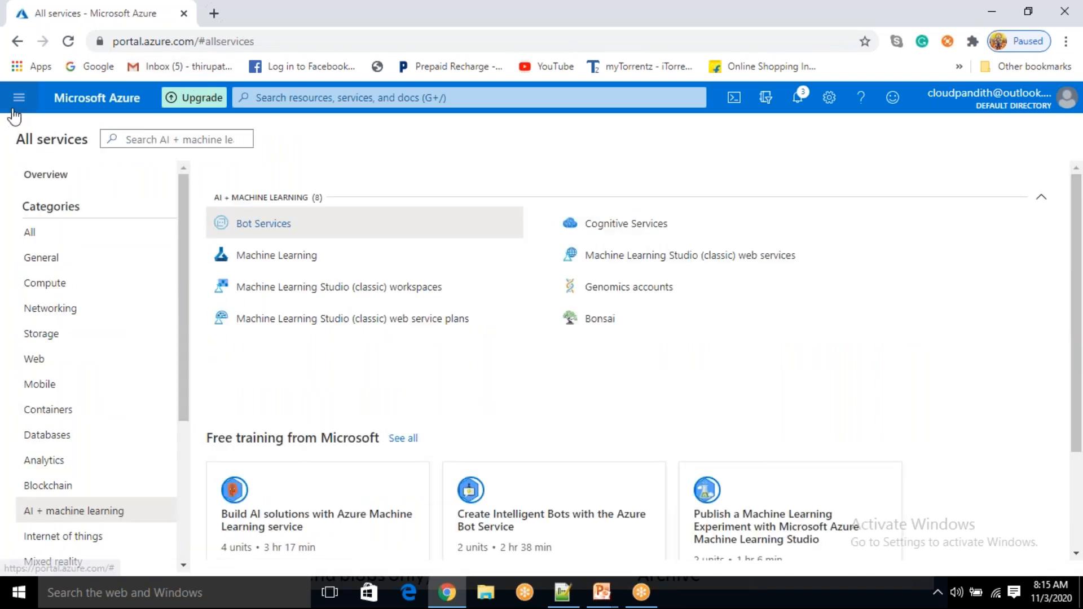
pyautogui.click(16, 107)
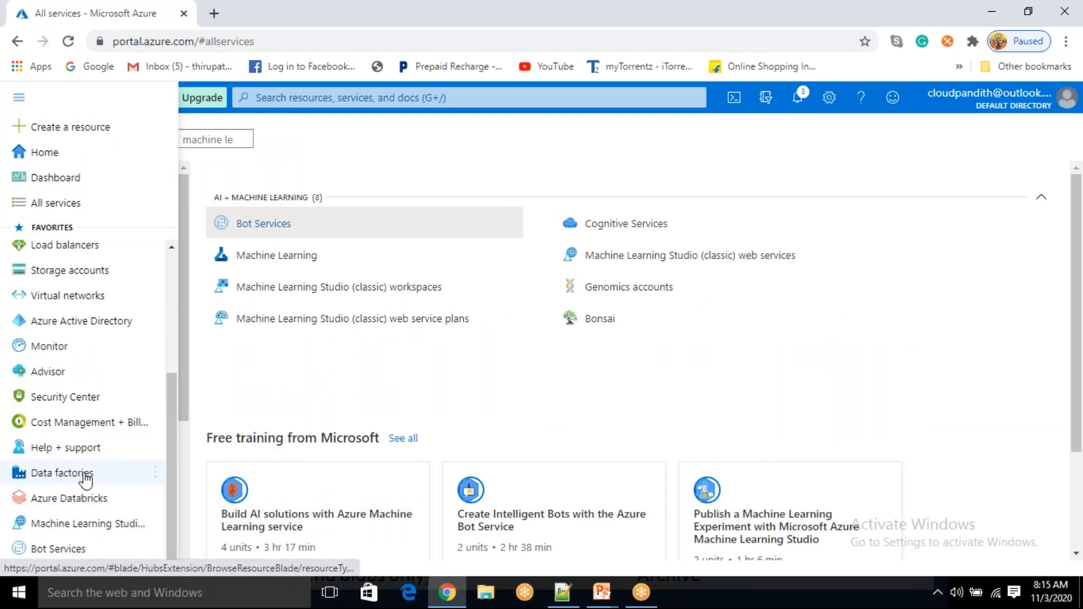
pyautogui.moveTo(77, 482)
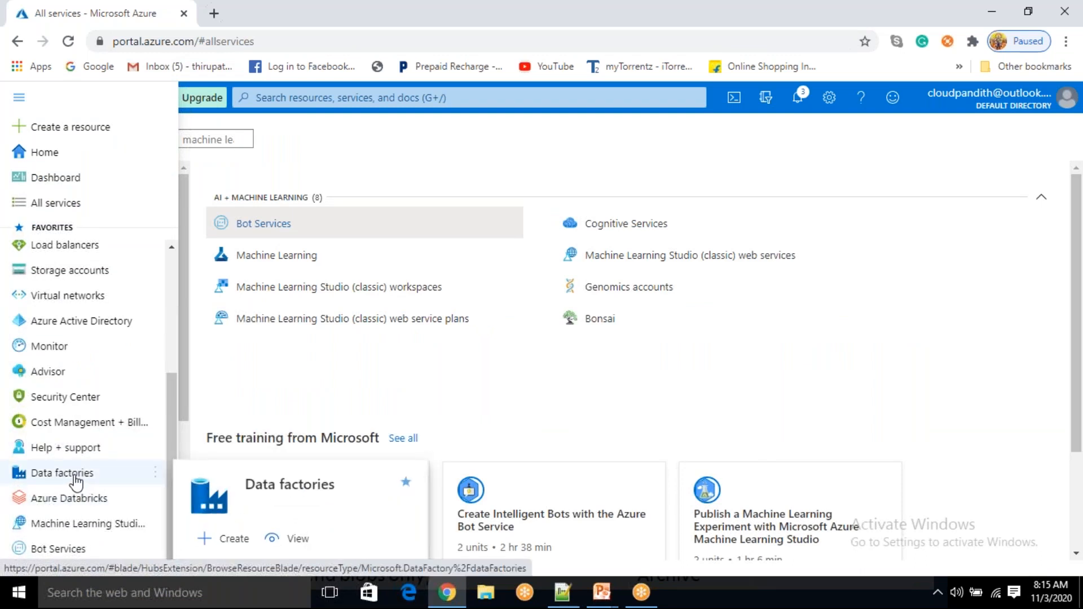
pyautogui.click(77, 482)
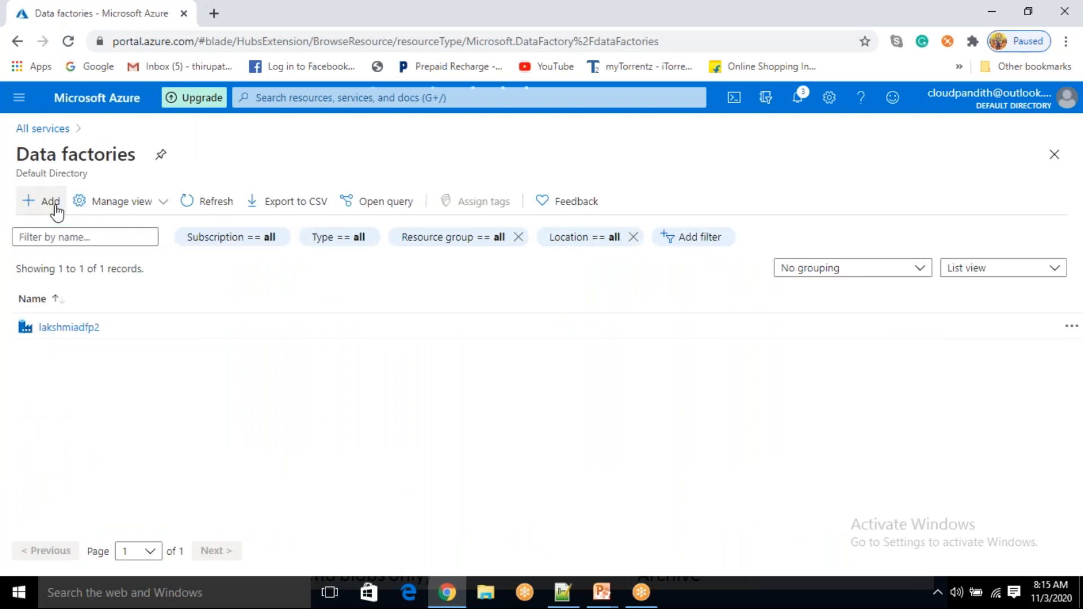
pyautogui.click(55, 206)
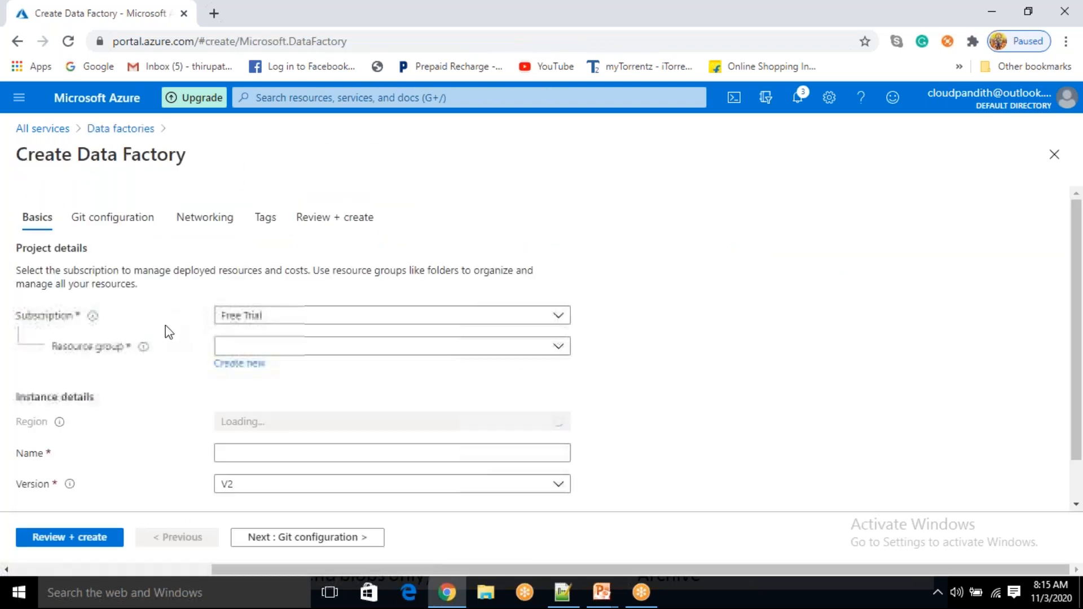
# Assign the new data factory to the cloudpandith-bi-master-program resource group and check its region
pyautogui.click(251, 347)
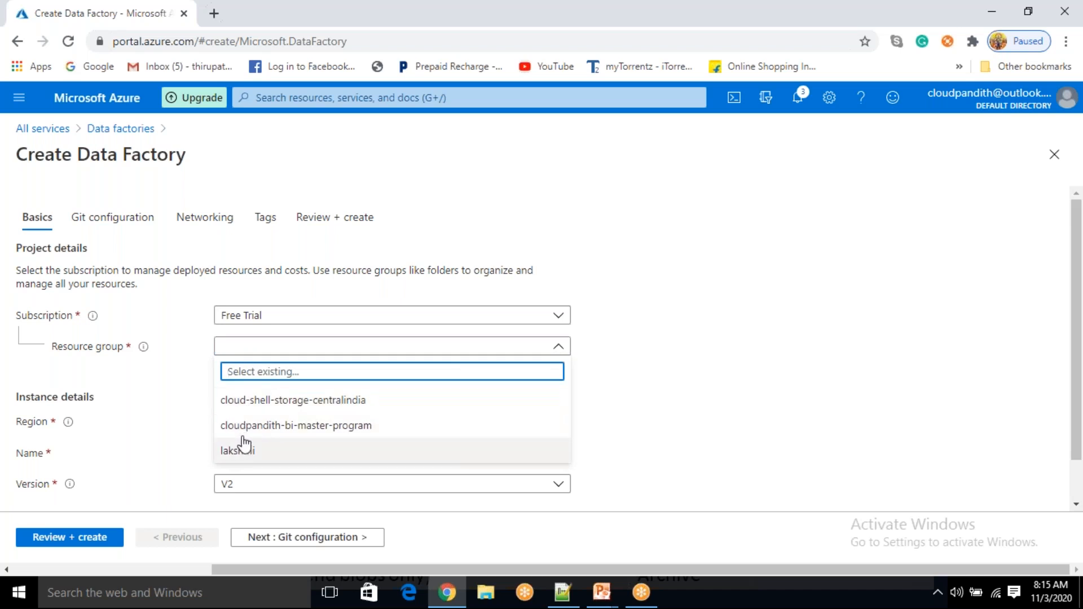
pyautogui.click(245, 431)
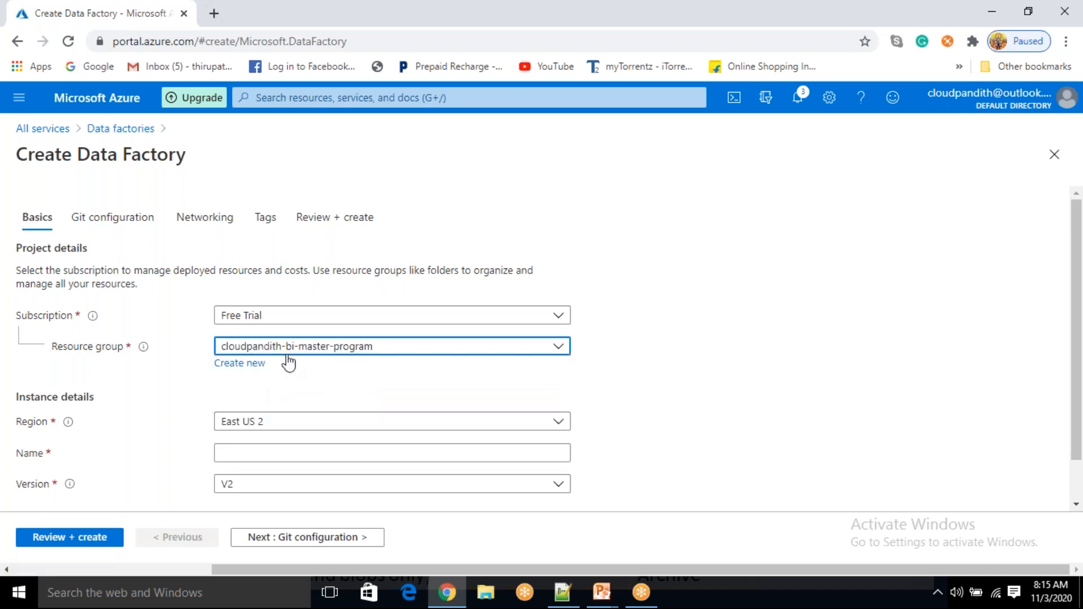
pyautogui.scroll(-1, 320, 404)
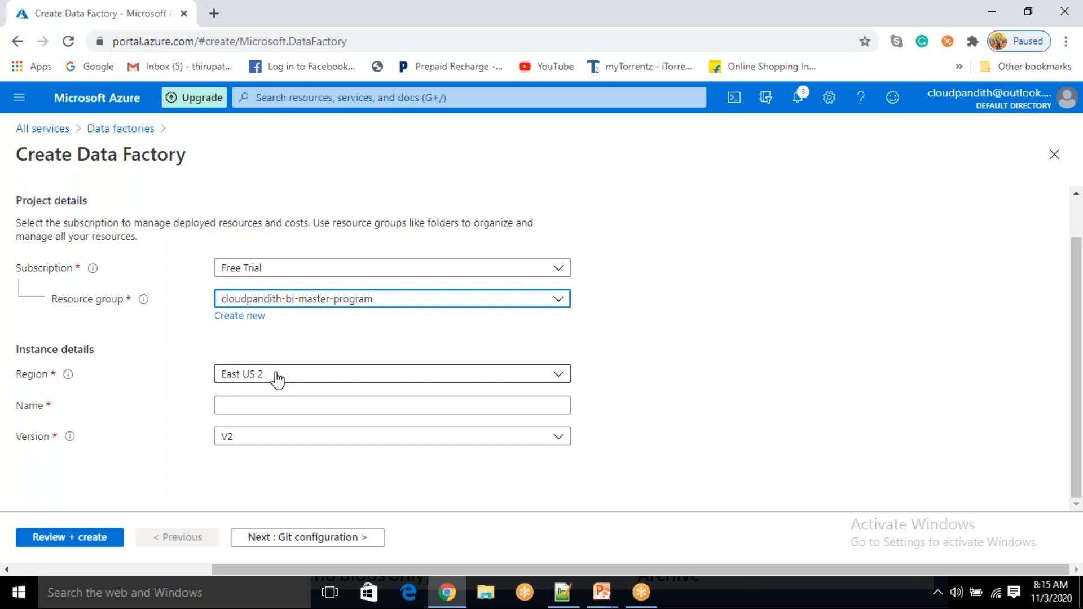
pyautogui.scroll(1, 244, 378)
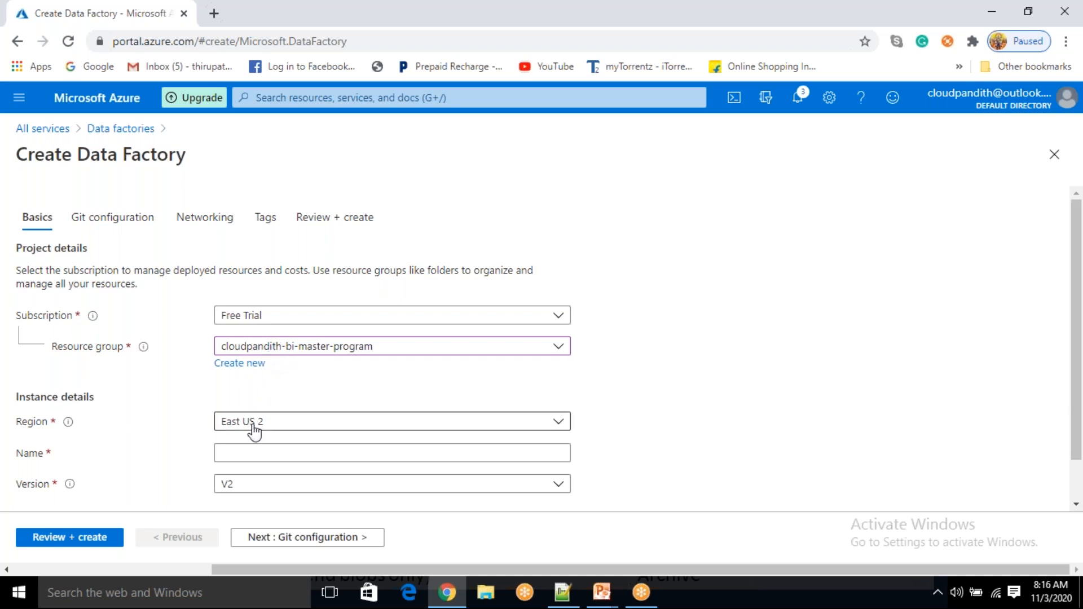
# Name the data factory cloudpandithadfv2 and choose version V2
pyautogui.click(235, 451)
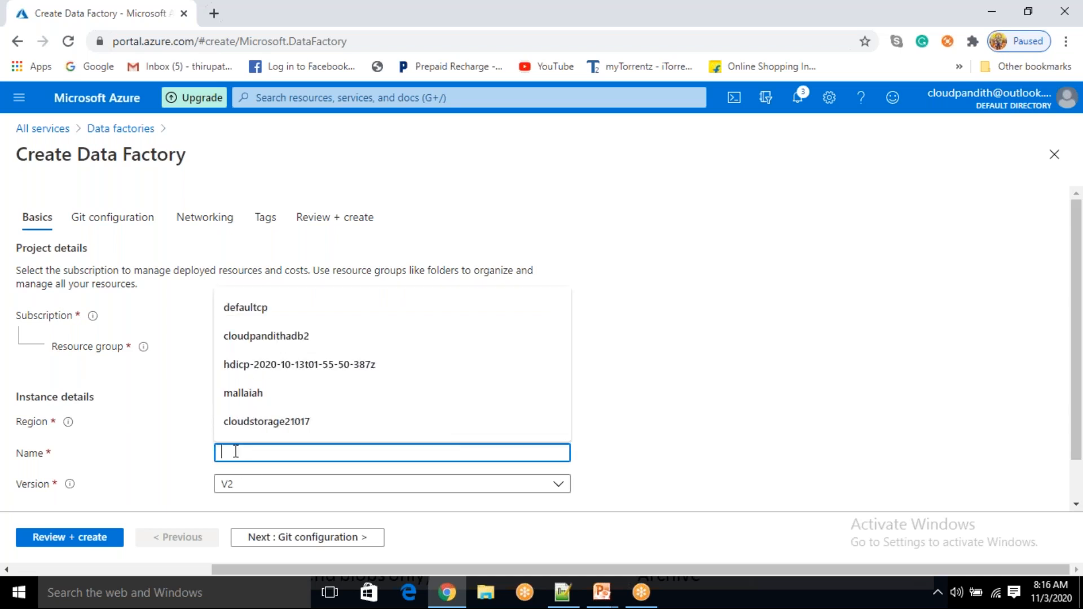
pyautogui.write('clo')
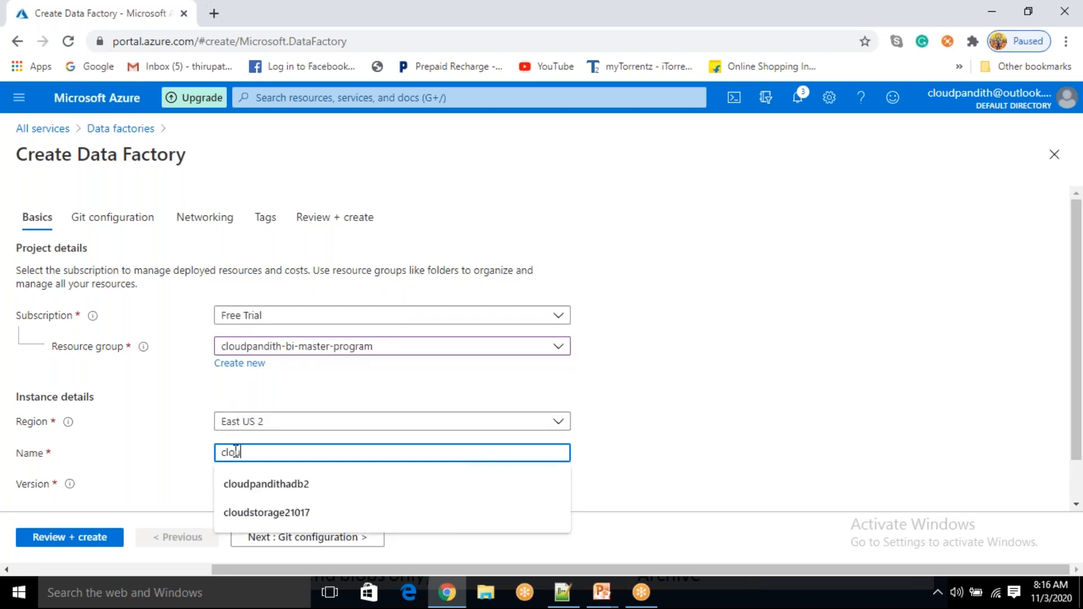
pyautogui.write('udpandith')
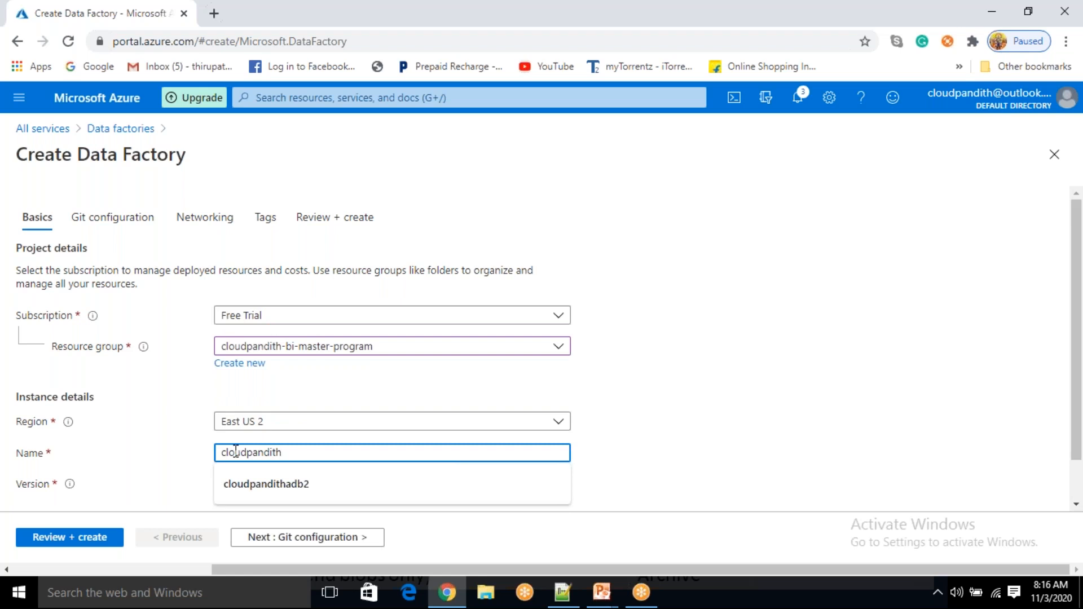
pyautogui.write('adfv2')
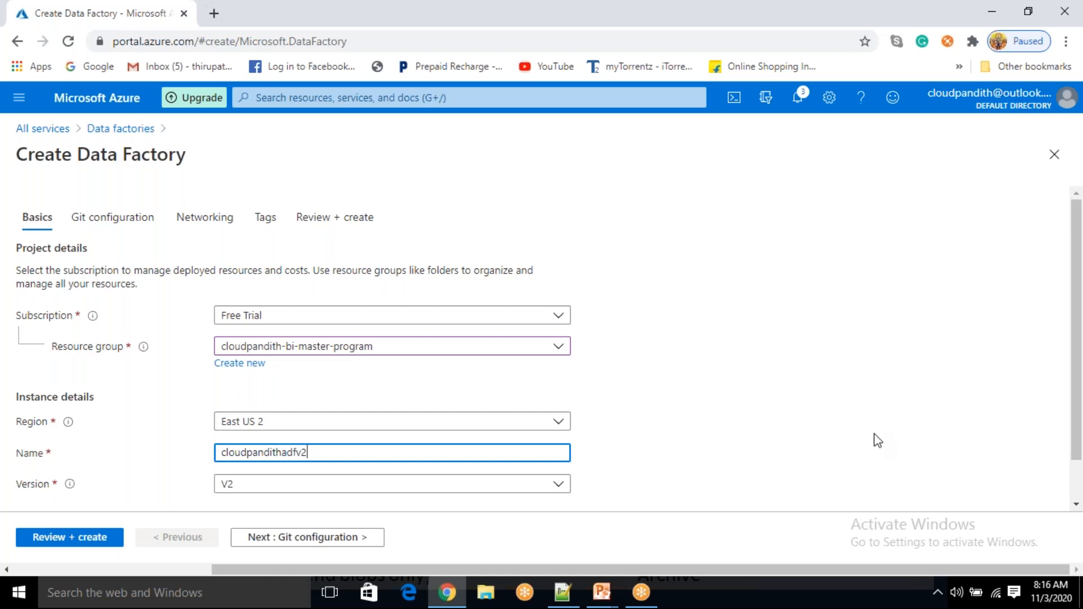
pyautogui.click(650, 432)
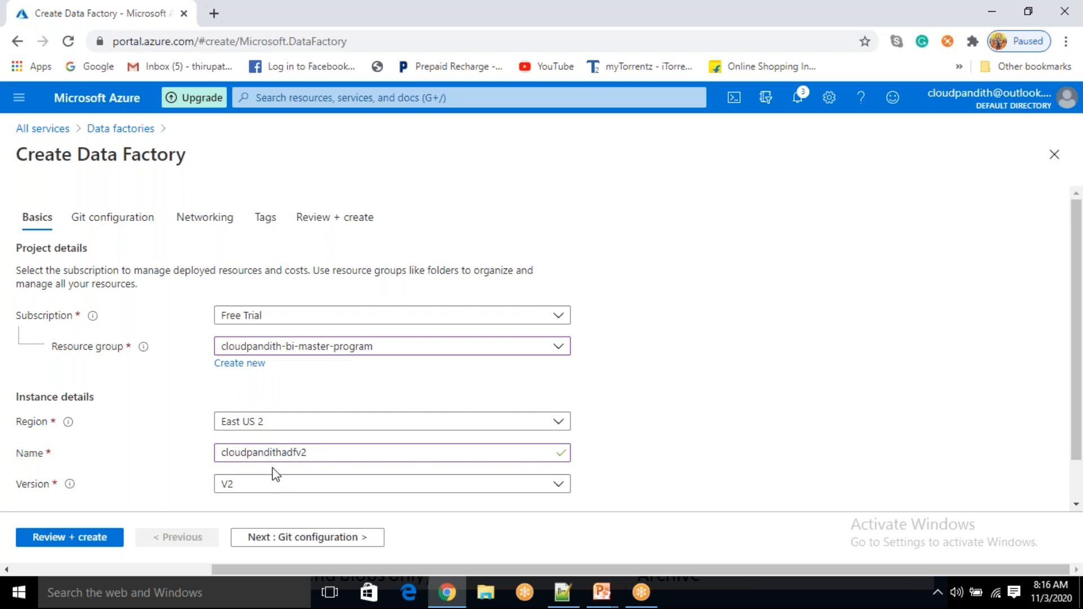
pyautogui.click(253, 490)
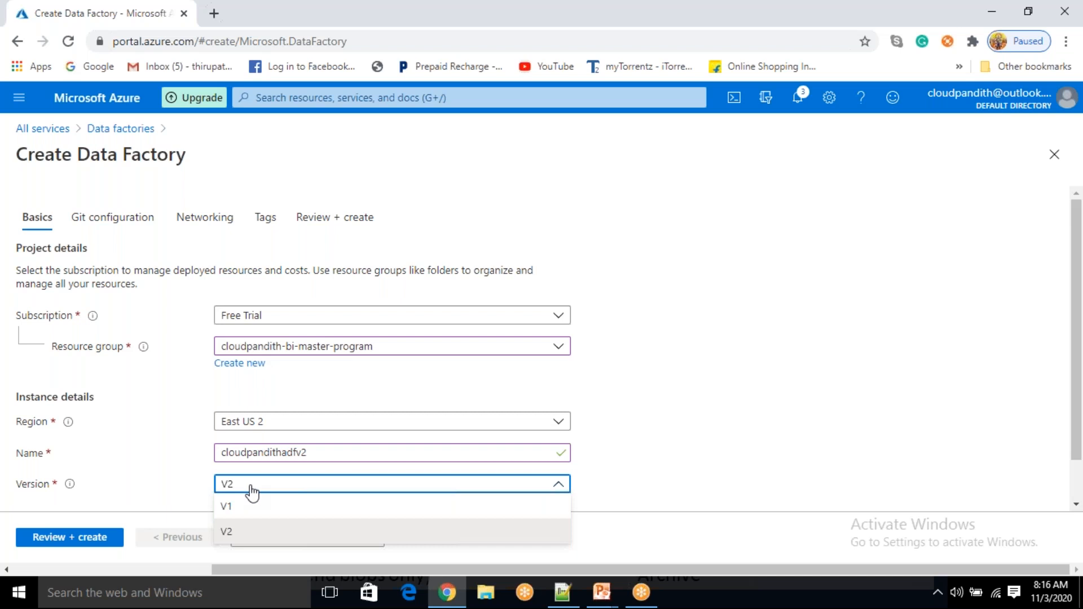
pyautogui.click(244, 535)
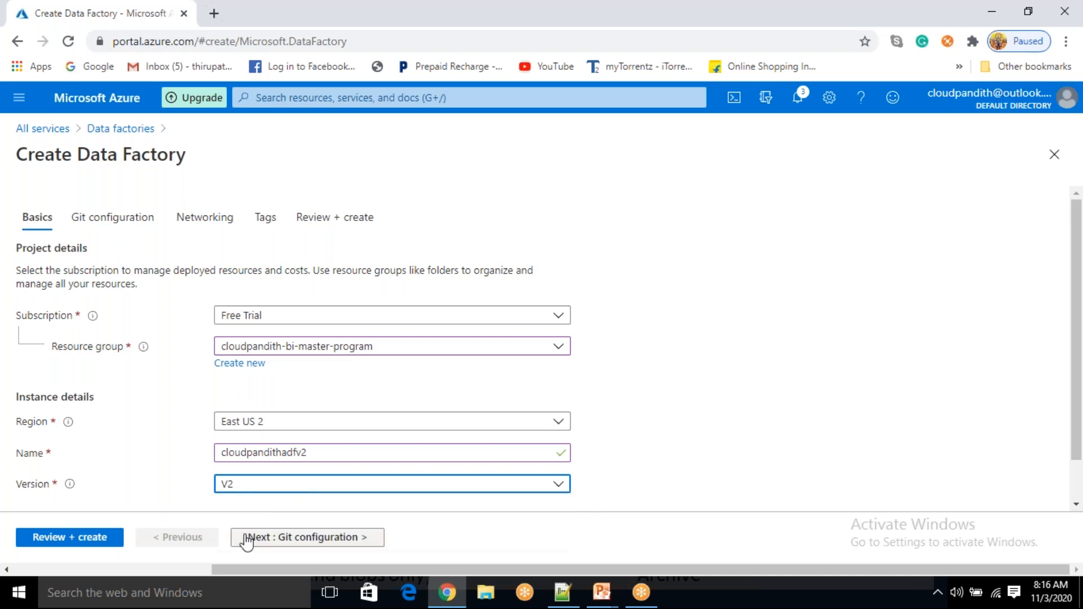
# Postpone the data factory's Git configuration and proceed to its networking settings
pyautogui.click(274, 541)
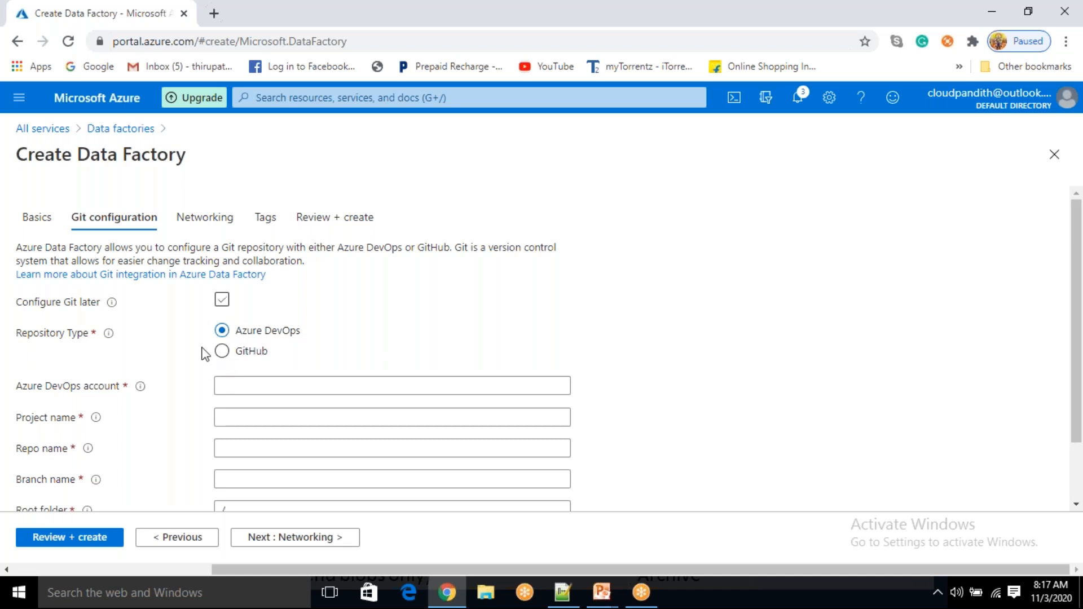
pyautogui.click(222, 305)
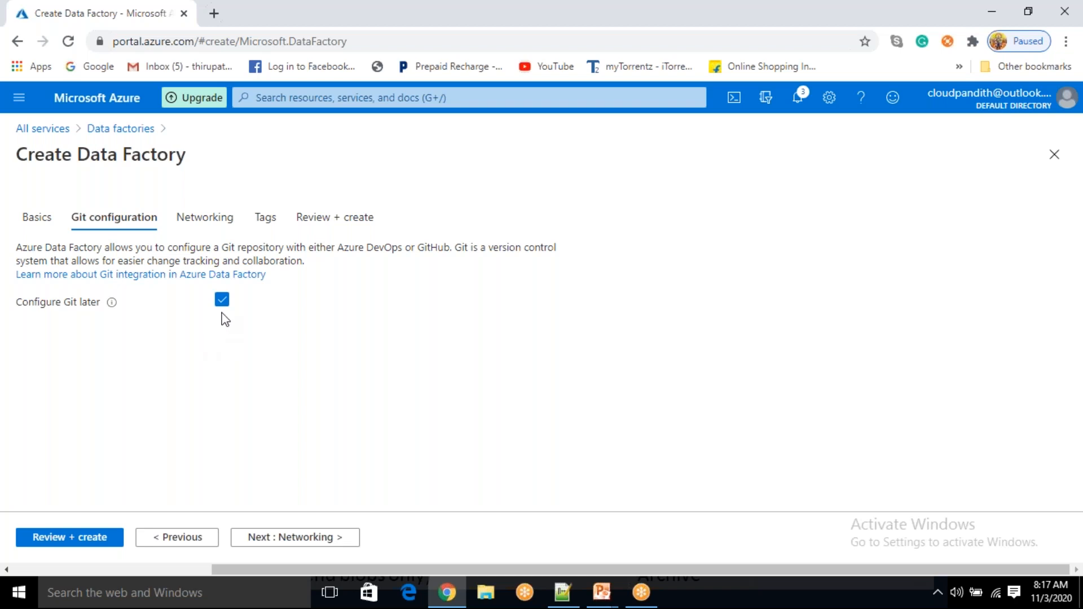
pyautogui.click(302, 537)
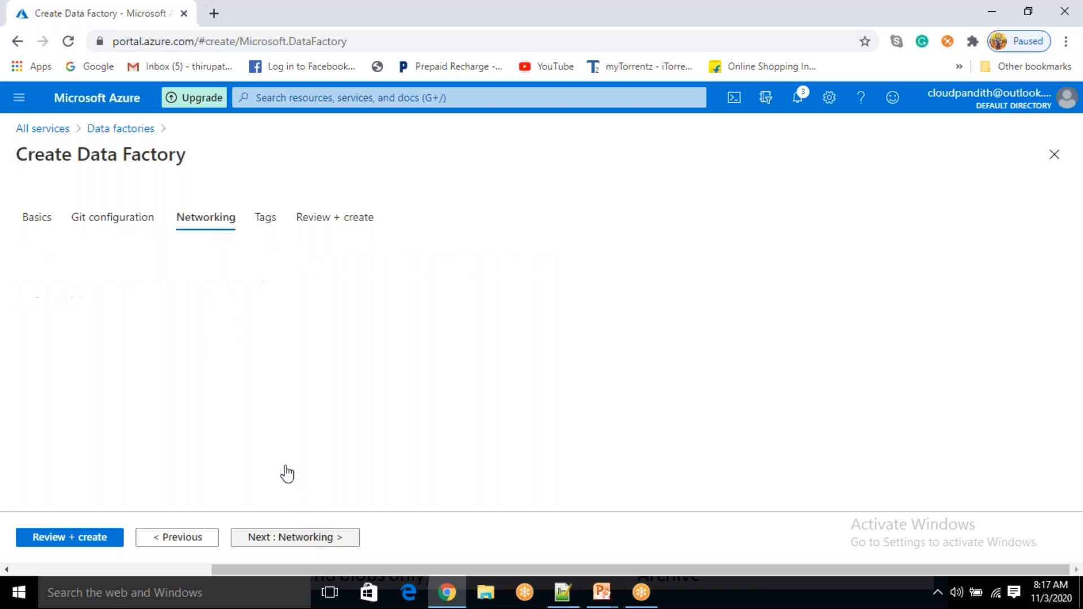
# Keep the default networking settings and add a created_by tag with the value cloudpandith to the data factory
pyautogui.click(282, 538)
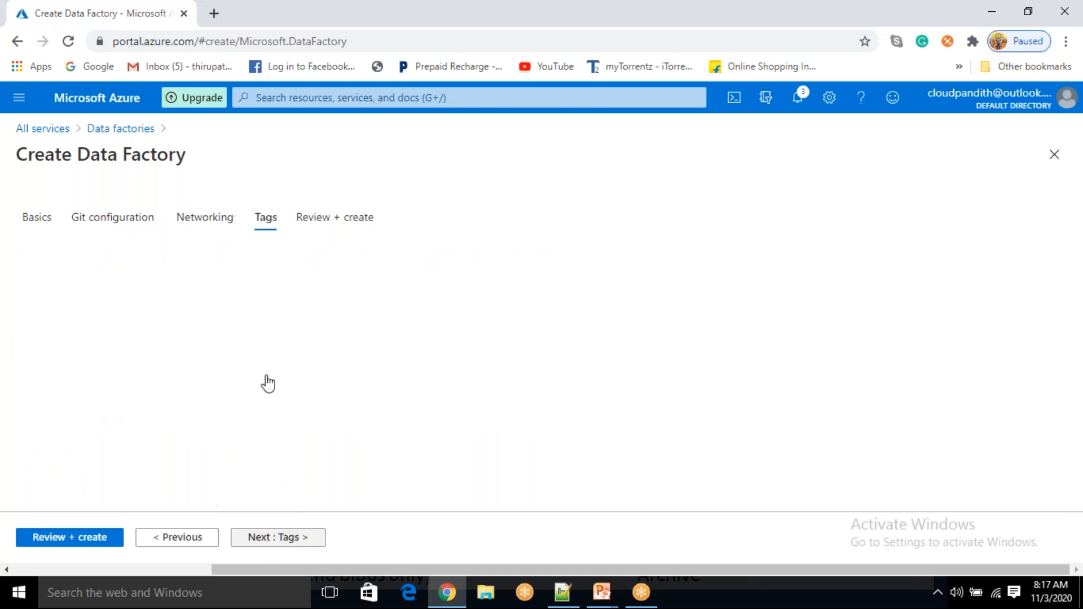
pyautogui.click(179, 353)
pyautogui.click(261, 354)
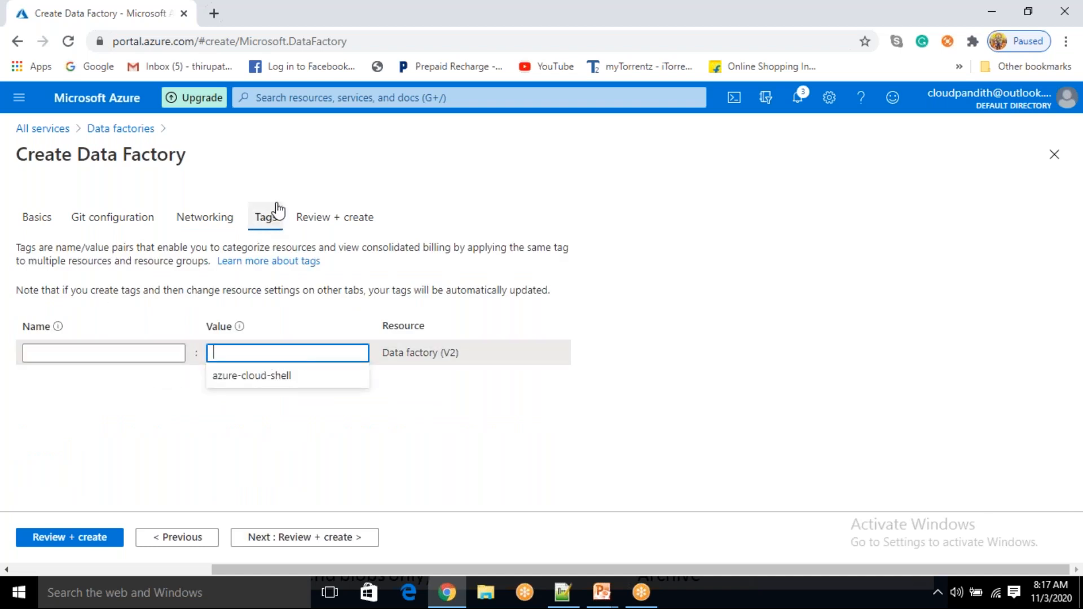
pyautogui.click(138, 353)
pyautogui.write('created_b')
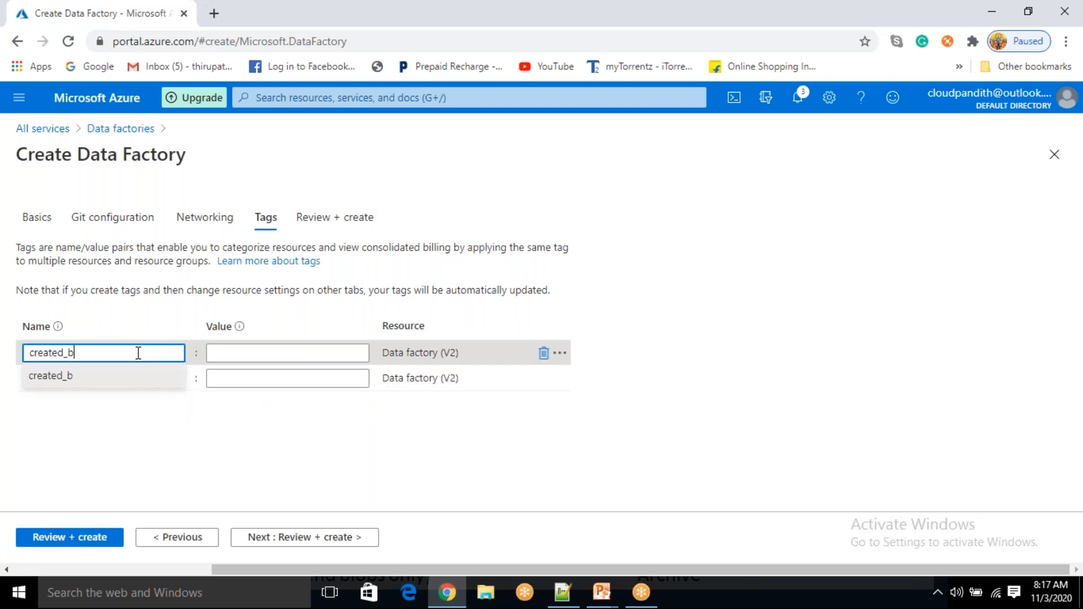
pyautogui.write('y')
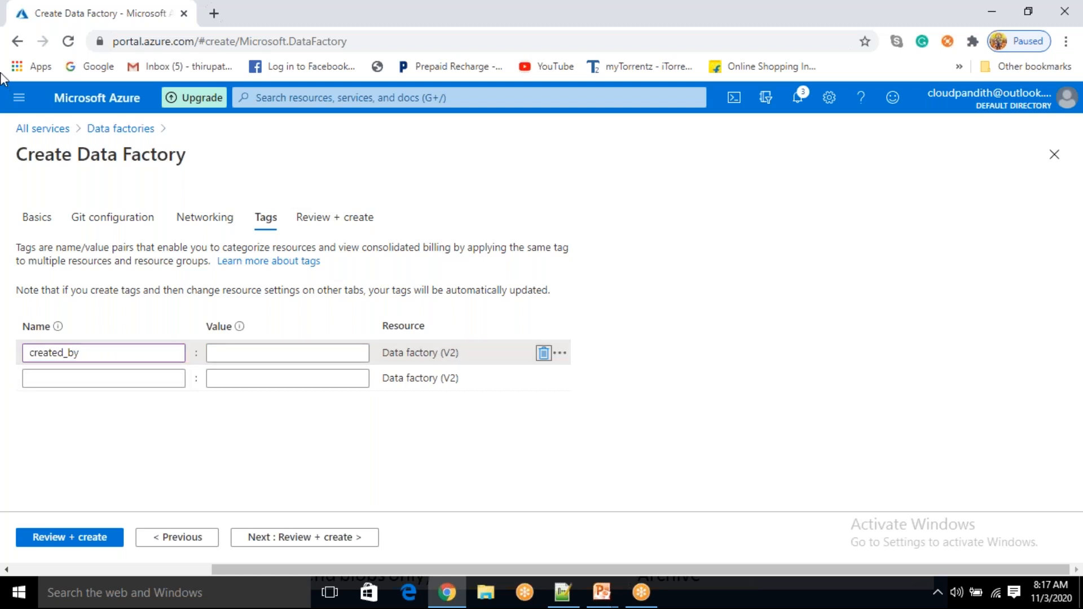
pyautogui.click(213, 353)
pyautogui.write('cloudpandith')
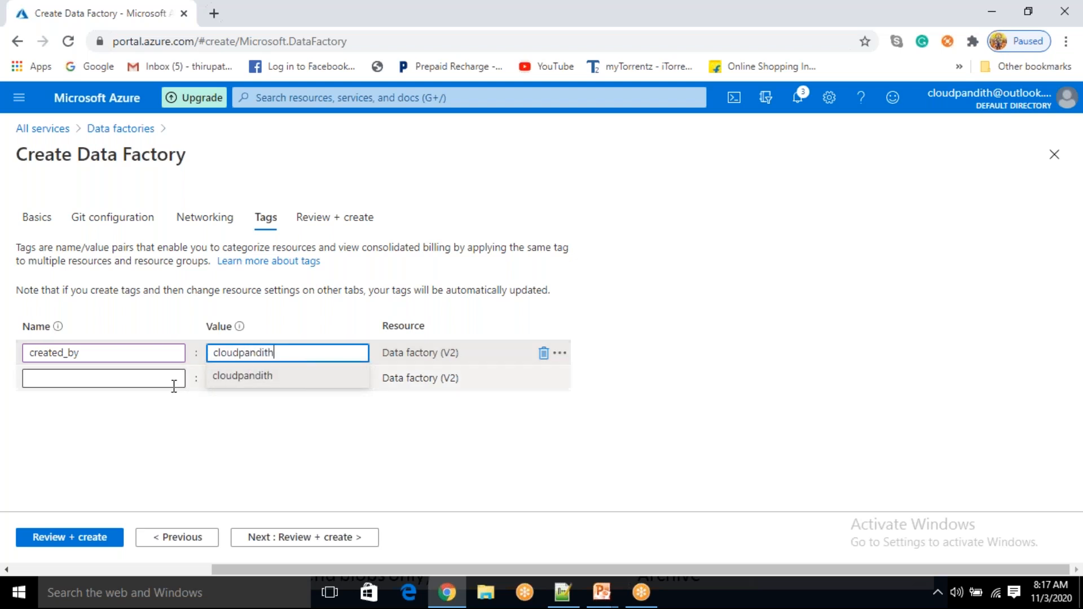
# Add a second tag named env with the value dev to the data factory
pyautogui.click(172, 379)
pyautogui.write('e')
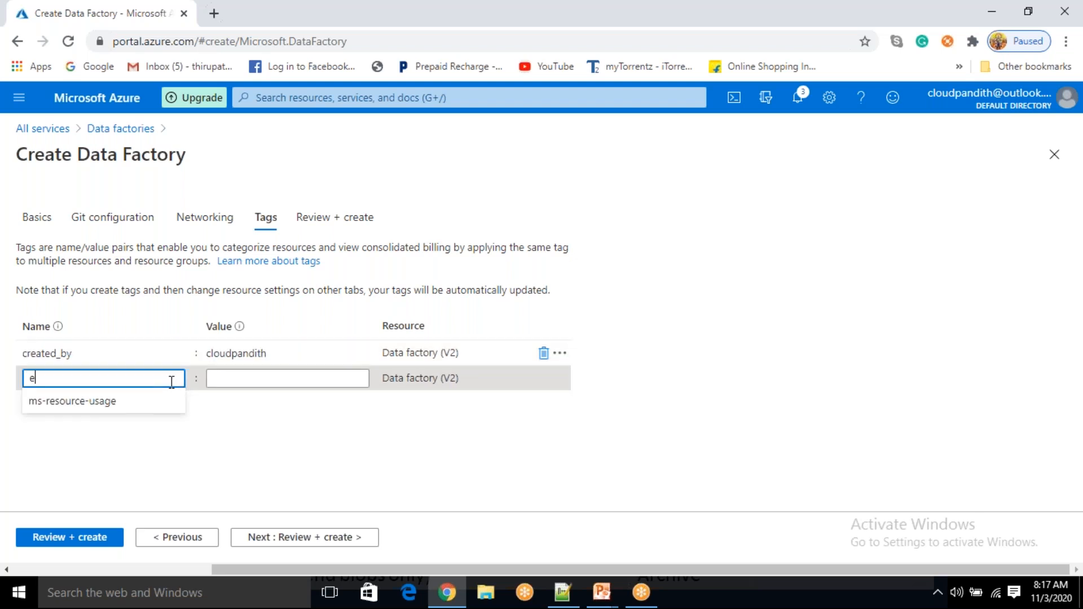
pyautogui.write('nv')
pyautogui.click(272, 375)
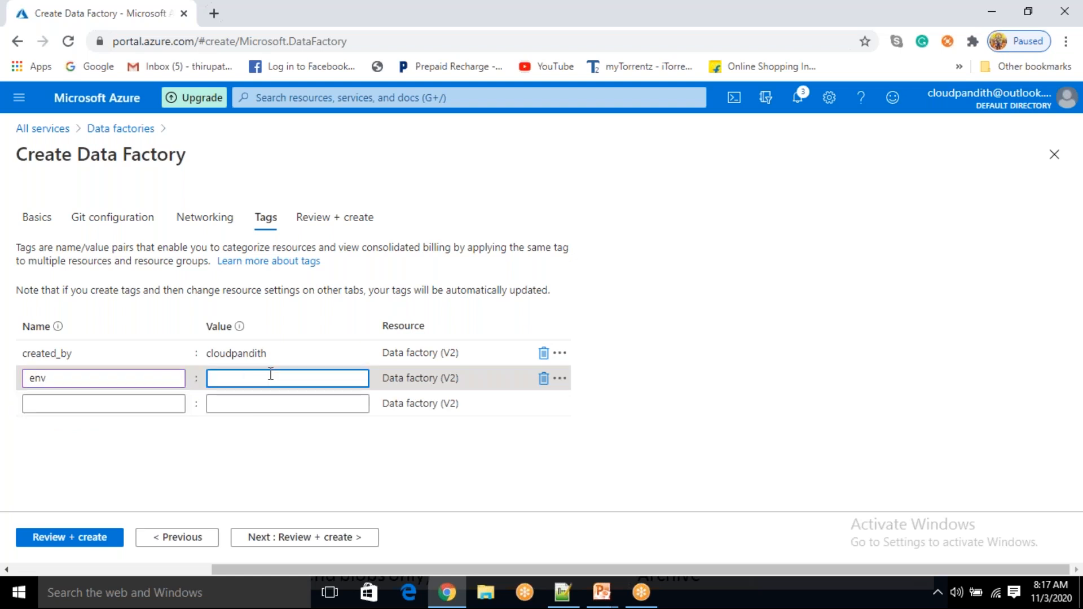
pyautogui.write('dev')
pyautogui.click(225, 445)
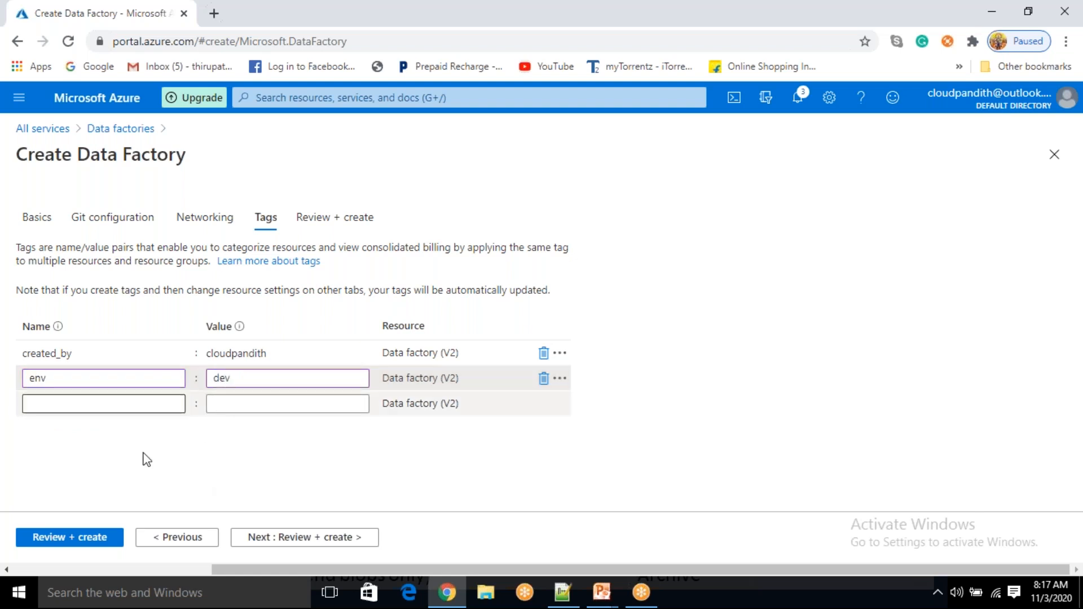
# Validate the data factory configuration and create the data factory
pyautogui.click(294, 538)
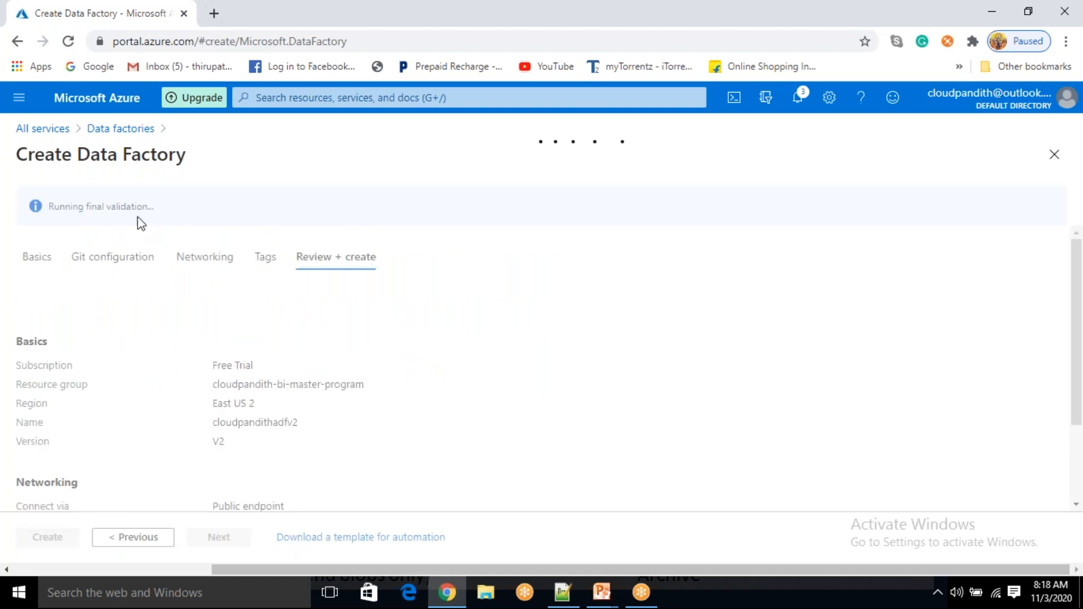
pyautogui.moveTo(63, 206); pyautogui.dragTo(110, 206)
pyautogui.click(56, 542)
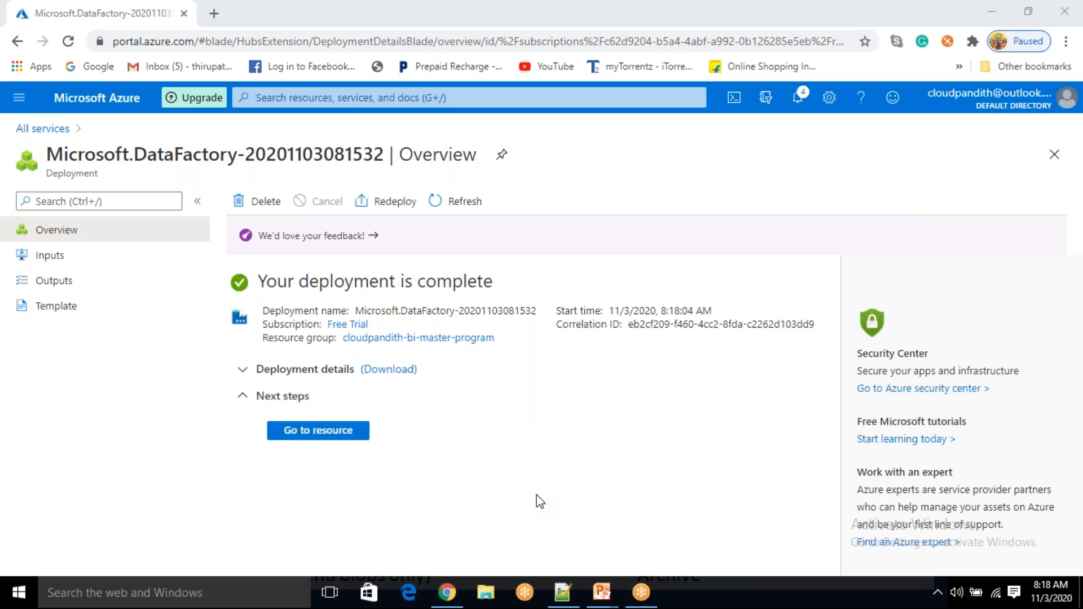
# Open the deployed data factory's Author & Monitor site and look through its home, authoring, monitoring and management pages
pyautogui.click(340, 437)
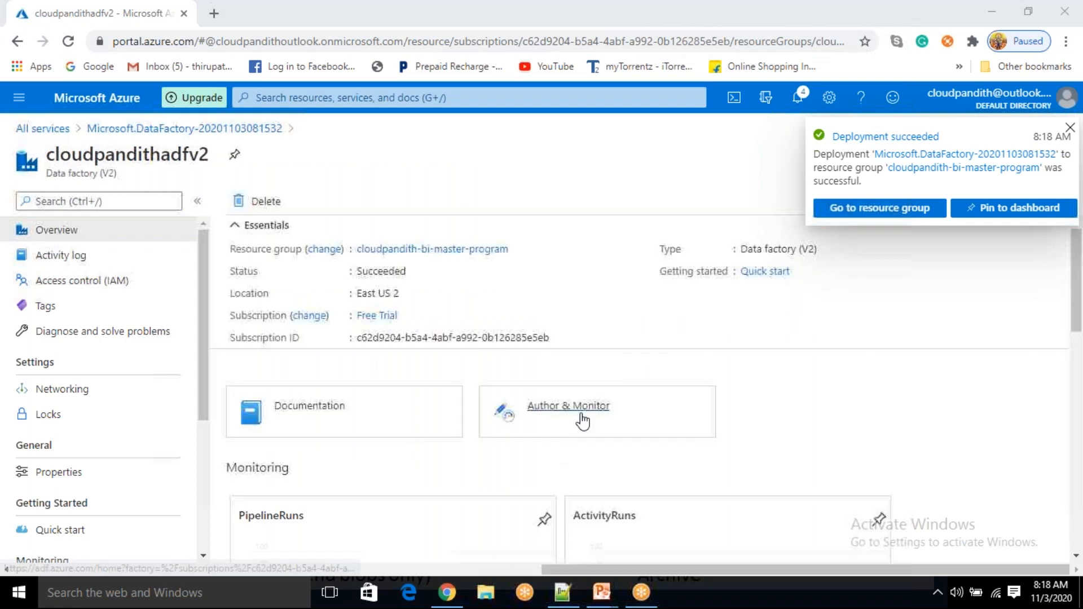
pyautogui.click(570, 410)
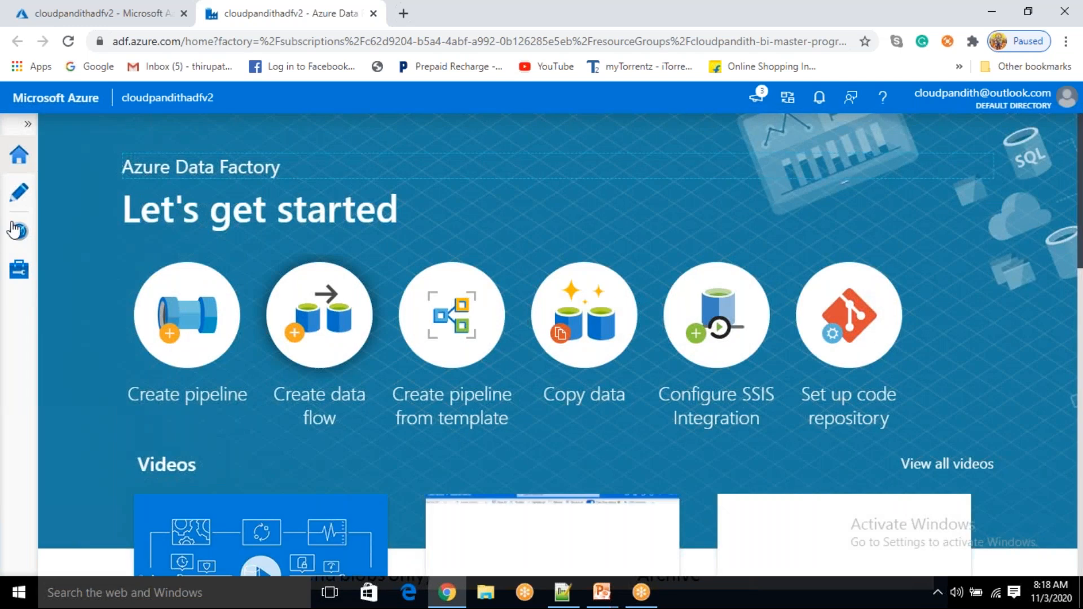
pyautogui.click(18, 155)
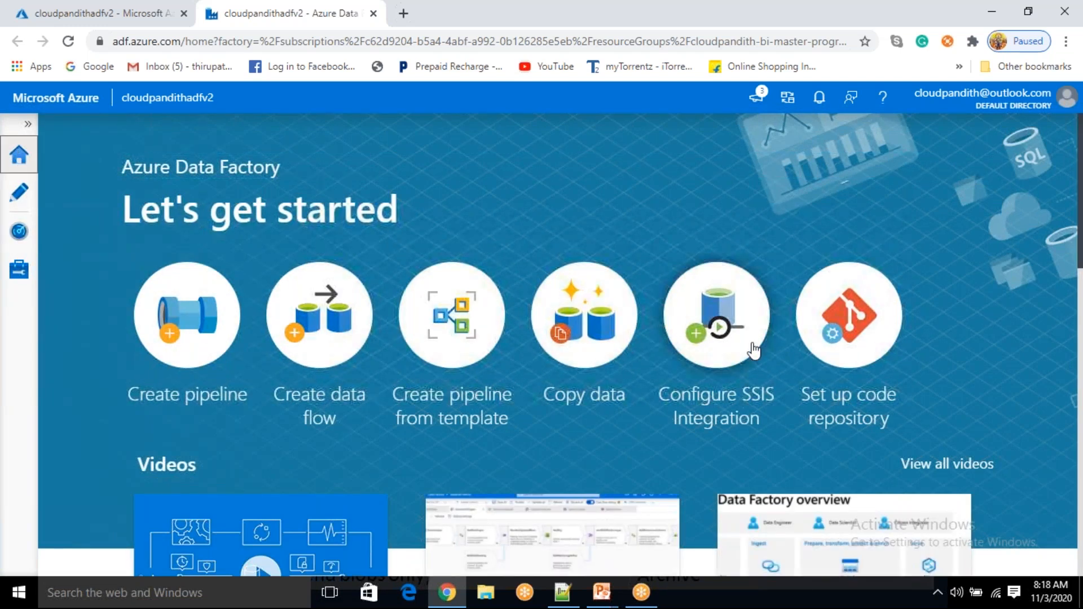
pyautogui.click(18, 195)
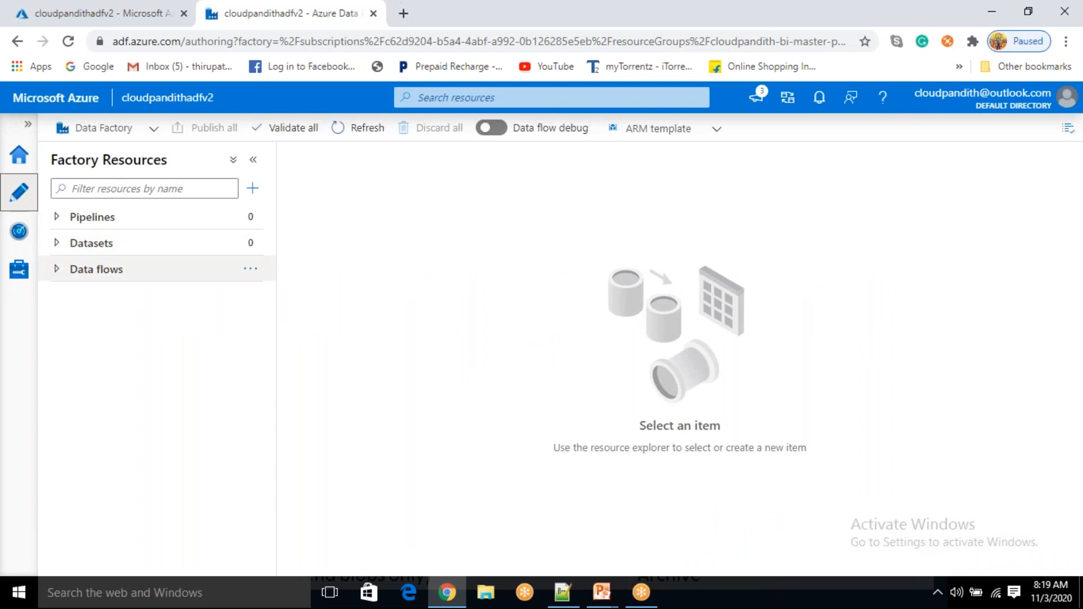
pyautogui.click(18, 231)
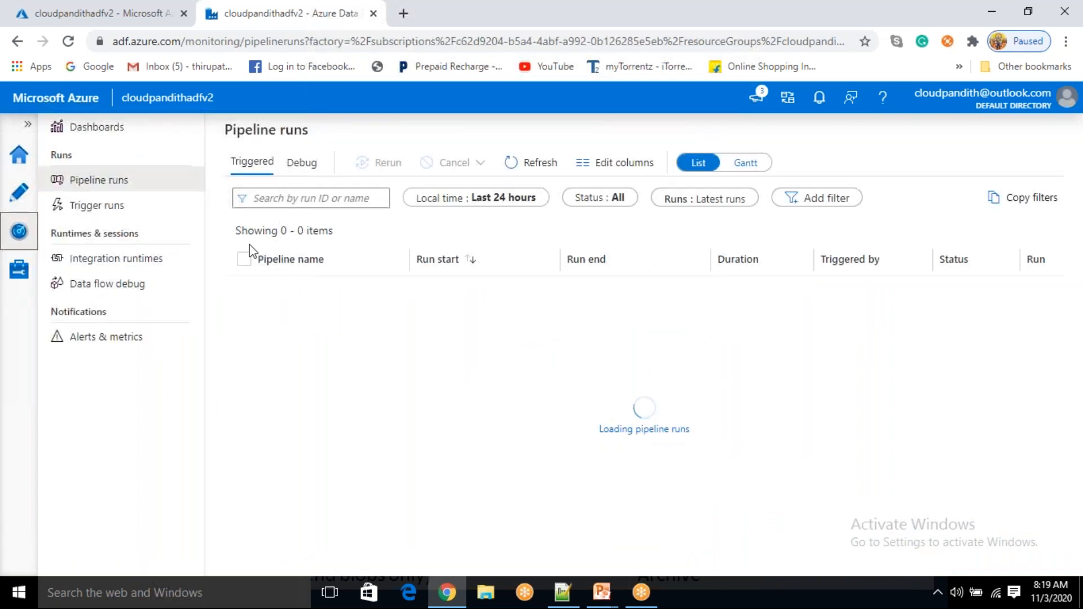
pyautogui.click(19, 272)
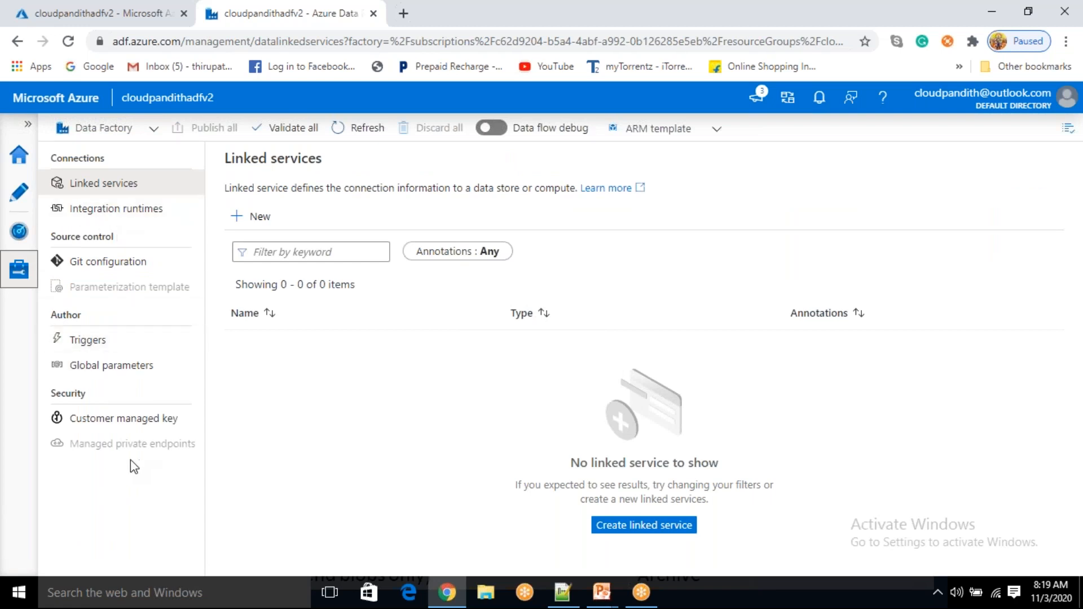
# Return to the Azure portal and search for "data fac" to open the Data factories list
pyautogui.click(99, 15)
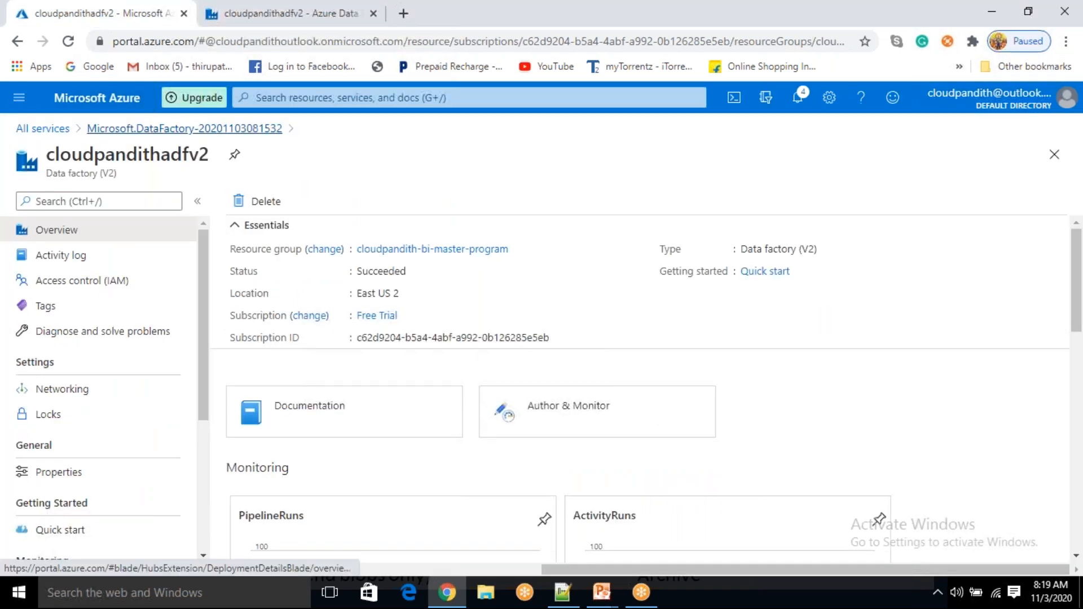
pyautogui.click(142, 131)
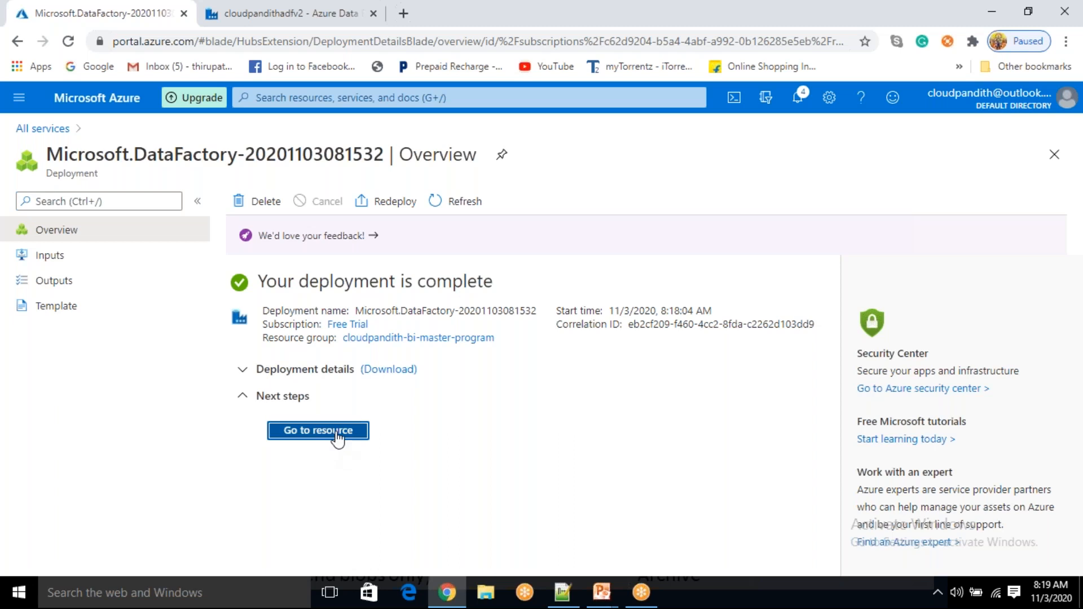
pyautogui.click(336, 432)
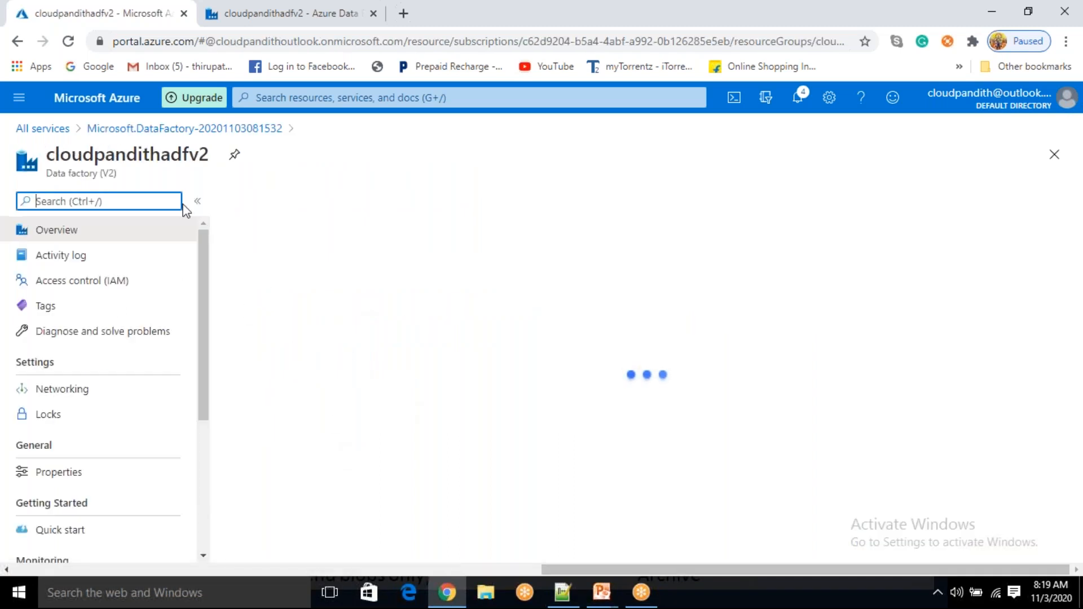
pyautogui.click(34, 128)
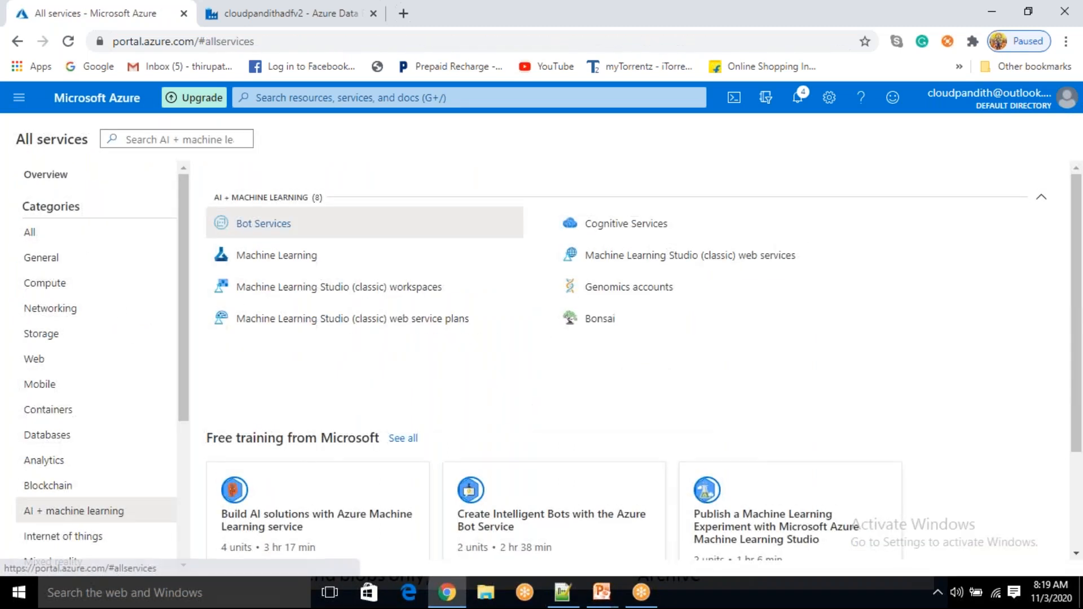
pyautogui.click(276, 101)
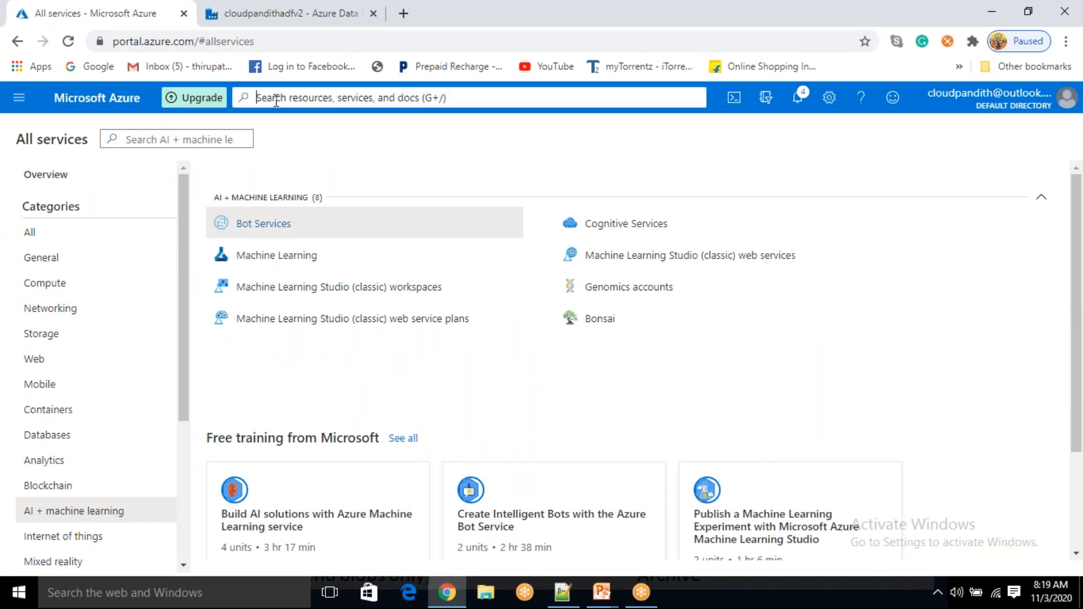
pyautogui.write('data')
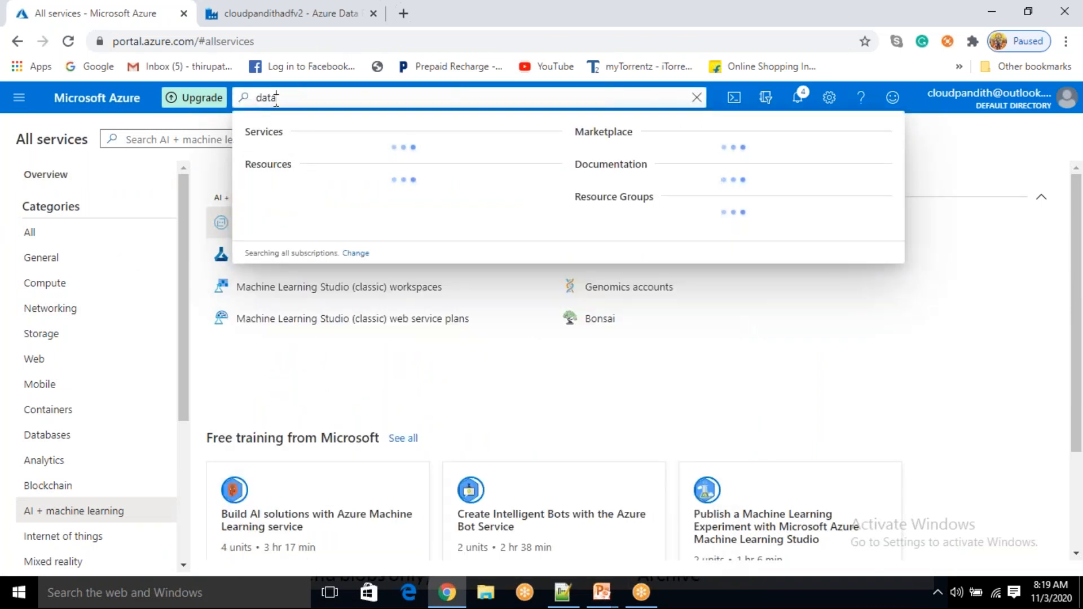
pyautogui.write(' fac')
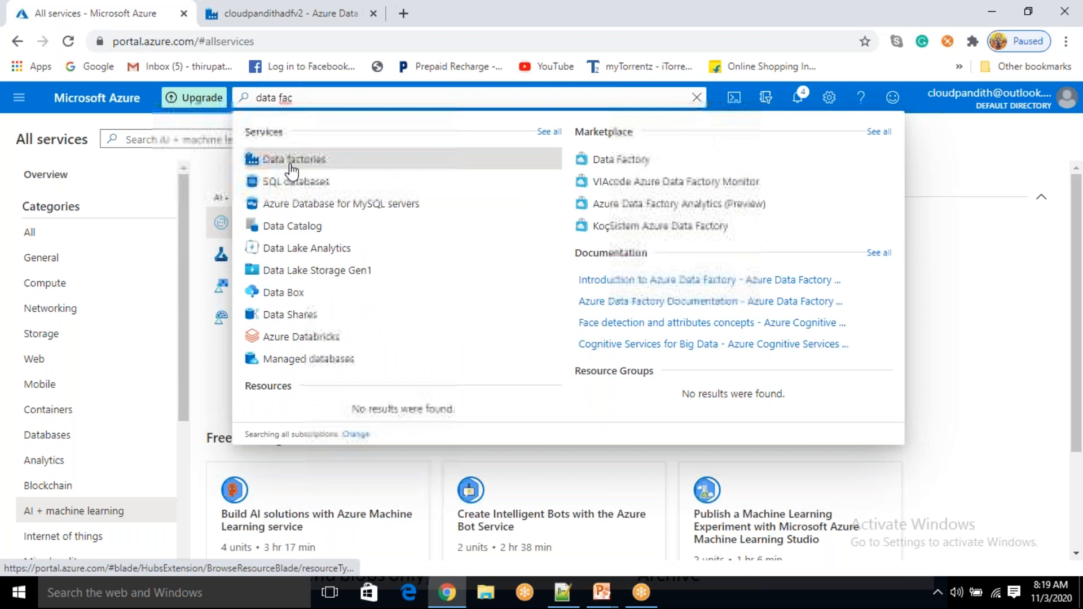
pyautogui.click(291, 164)
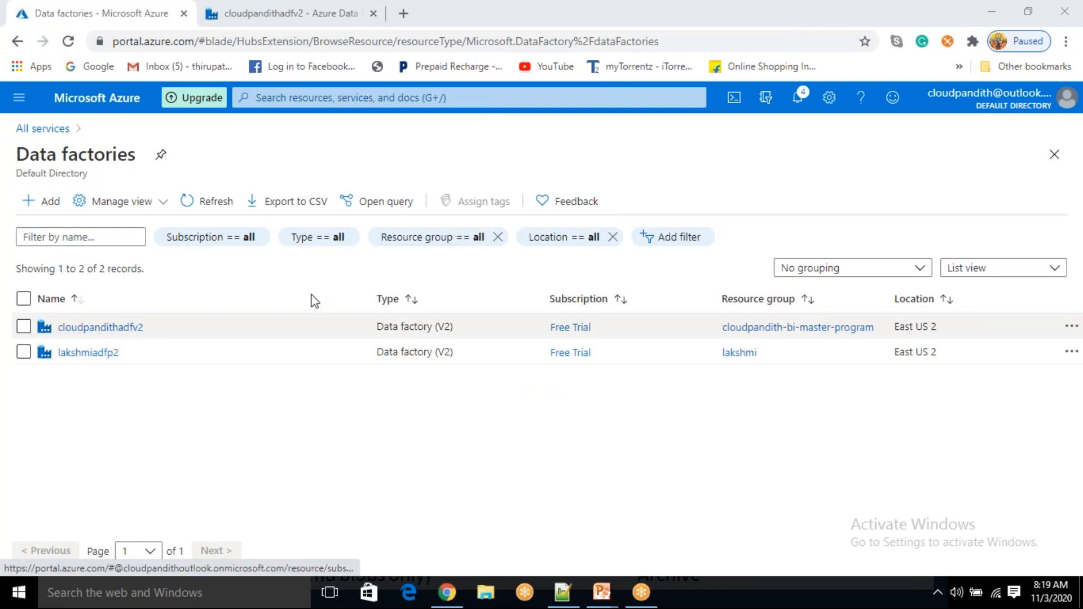
# Start a PowerShell Cloud Shell session and enlarge its pane to show the prompt
pyautogui.click(734, 99)
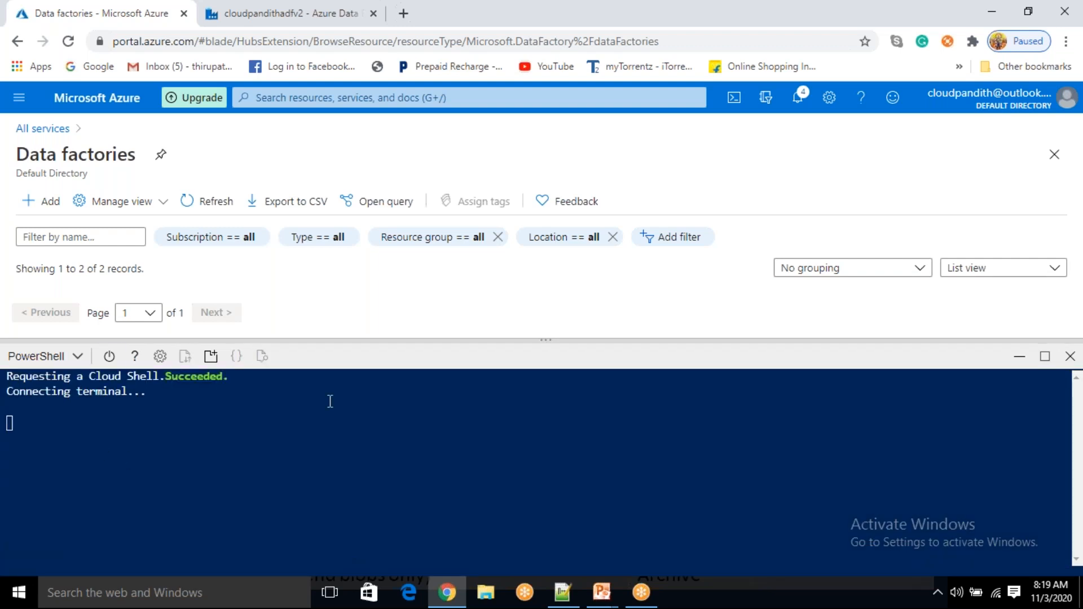
pyautogui.moveTo(545, 340); pyautogui.dragTo(548, 418)
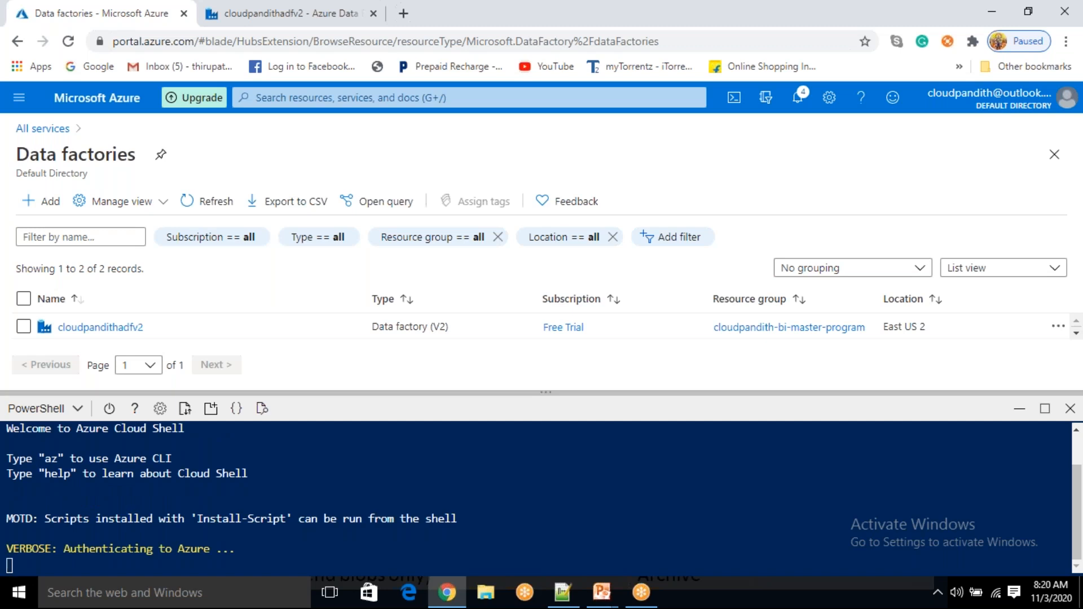
pyautogui.moveTo(548, 393); pyautogui.dragTo(536, 317)
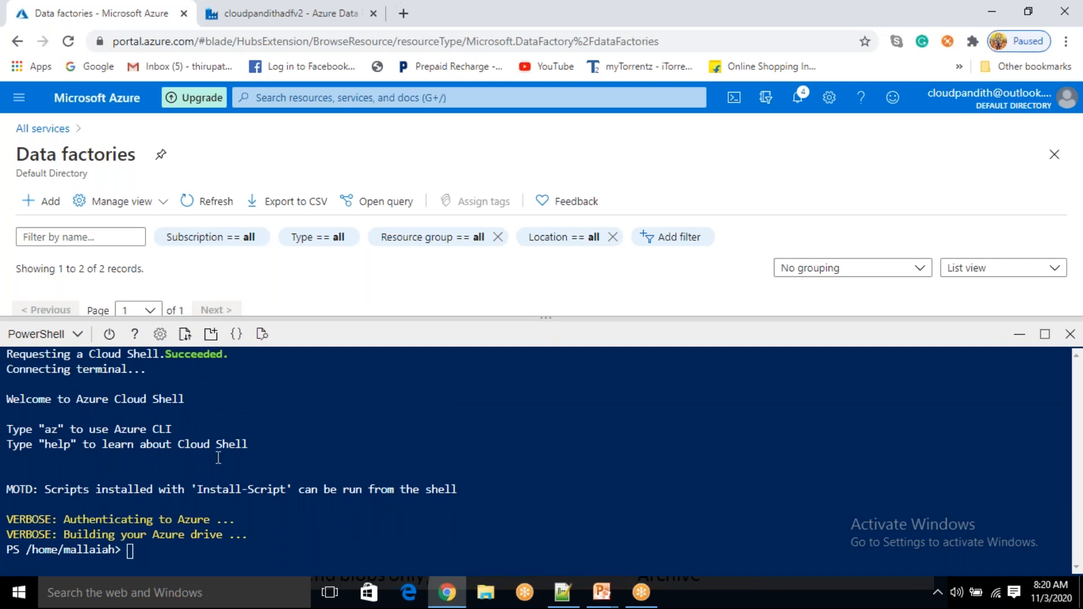
# Enter the New-AzDataFactoryV2 cmdlet at the Cloud Shell prompt
pyautogui.write('new-azureRM')
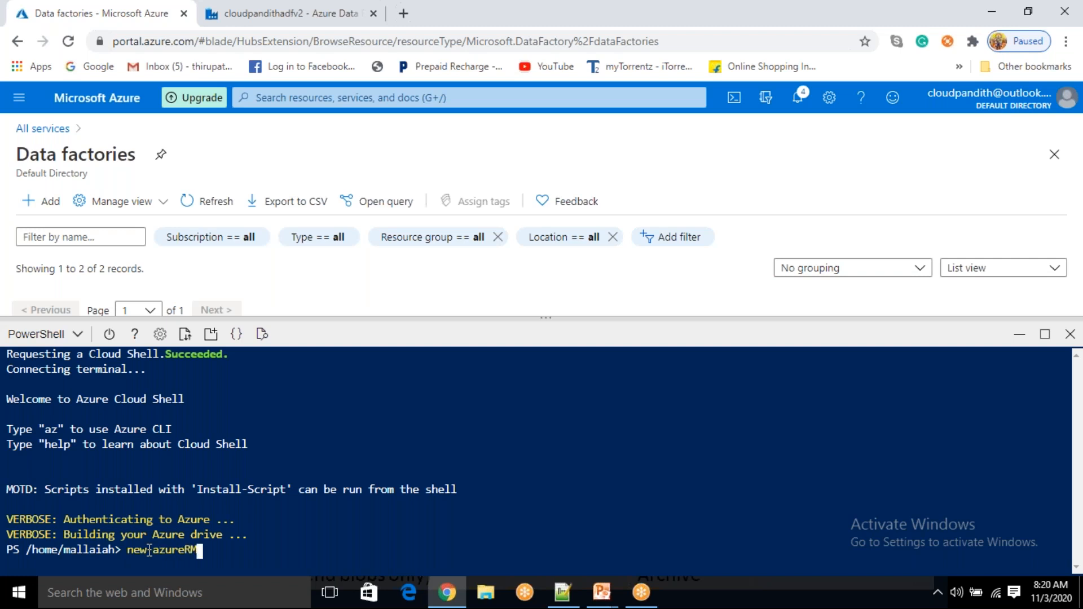
pyautogui.press('BackSpace')
pyautogui.press('BackSpace')
pyautogui.press('BackSpace')
pyautogui.press('BackSpace')
pyautogui.press('BackSpace')
pyautogui.write('DataF')
pyautogui.press('Tab')
pyautogui.write('V2')
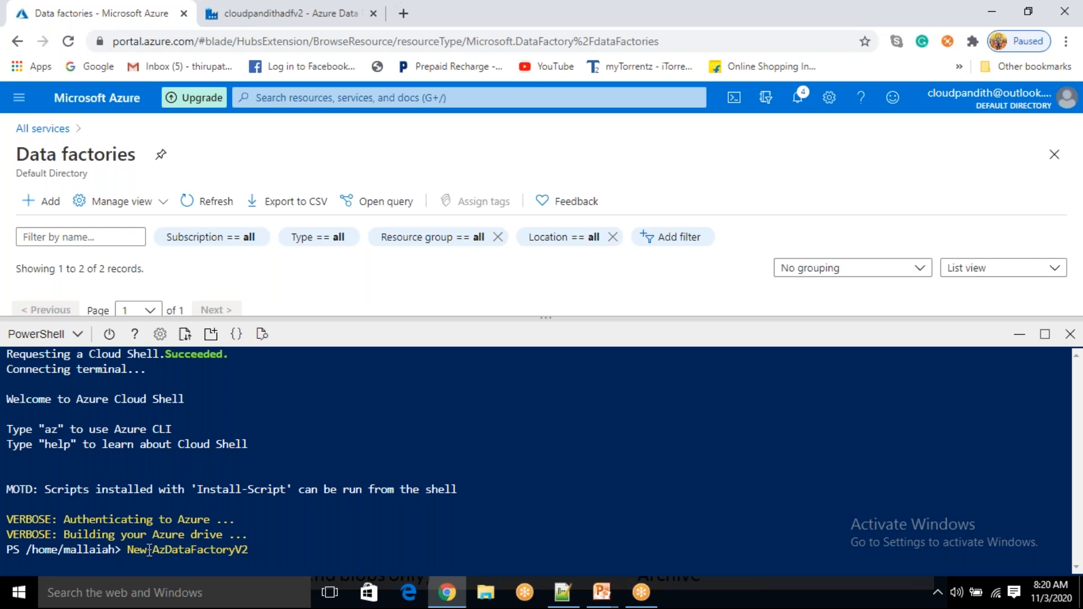
# Add the -name parameter with the value cppowershelladf to the New-AzDataFactoryV2 command
pyautogui.write('sourc')
pyautogui.press('BackSpace')
pyautogui.press('BackSpace')
pyautogui.press('BackSpace')
pyautogui.press('BackSpace')
pyautogui.press('BackSpace')
pyautogui.write('name ')
pyautogui.write('cloudpa')
pyautogui.press('BackSpace')
pyautogui.press('BackSpace')
pyautogui.press('BackSpace')
pyautogui.press('BackSpace')
pyautogui.press('BackSpace')
pyautogui.press('BackSpace')
pyautogui.press('BackSpace')
pyautogui.write('powershel')
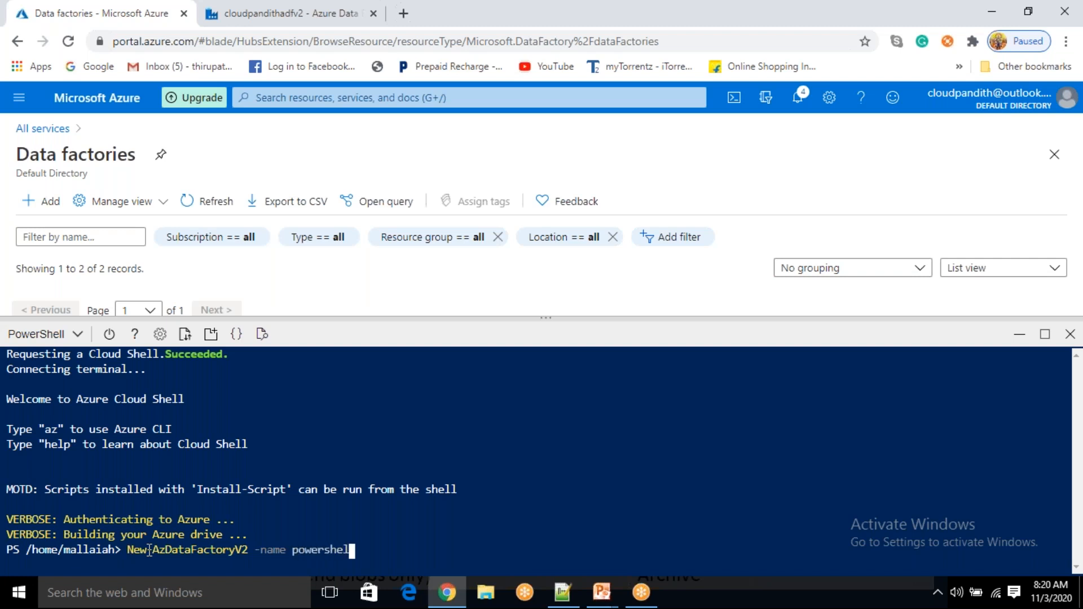
pyautogui.write('ladf')
pyautogui.press('Left')
pyautogui.press('Left')
pyautogui.press('Left')
pyautogui.press('Left')
pyautogui.press('Left')
pyautogui.press('Left')
pyautogui.press('Left')
pyautogui.press('Left')
pyautogui.press('Left')
pyautogui.press('Left')
pyautogui.press('Left')
pyautogui.press('Left')
pyautogui.press('Left')
pyautogui.write('cp')
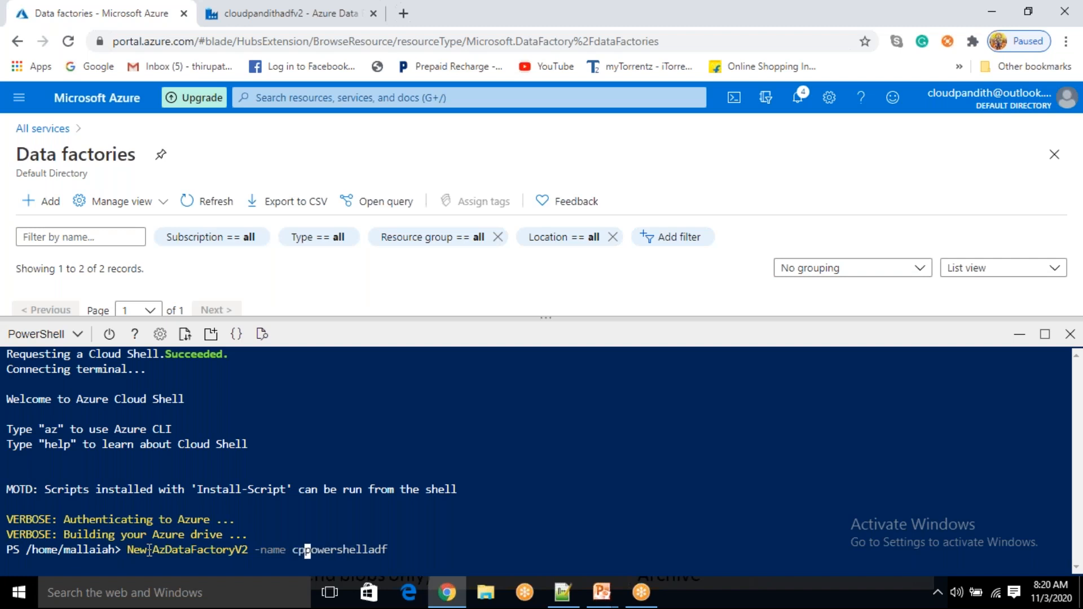
pyautogui.press('Right')
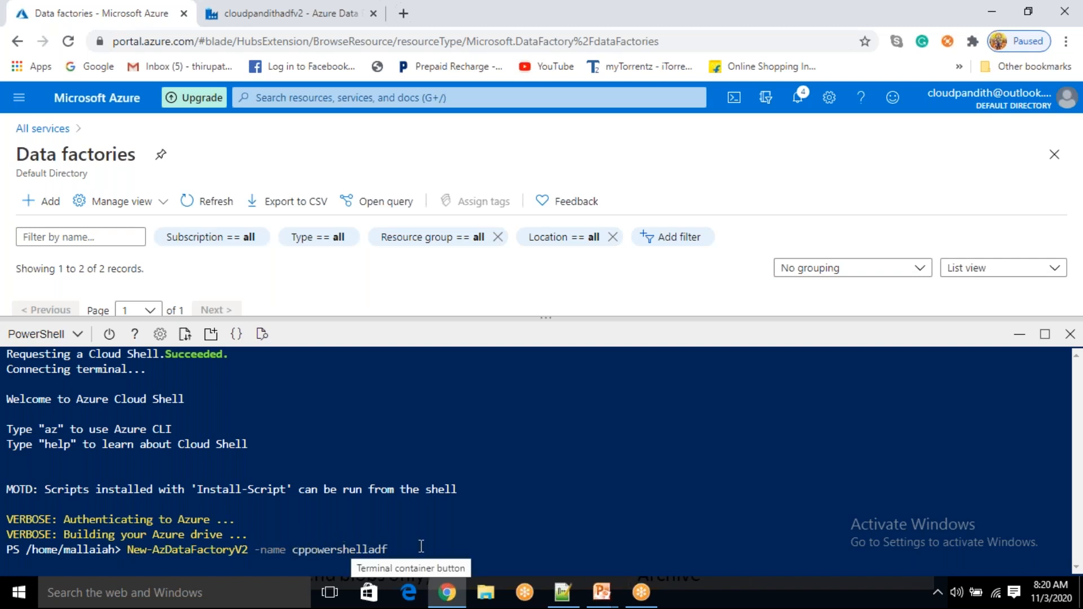
# Add the -ResourceGroupName parameter with the value cloudpandith-bi-master-program to the command
pyautogui.press('End')
pyautogui.write('-Reso')
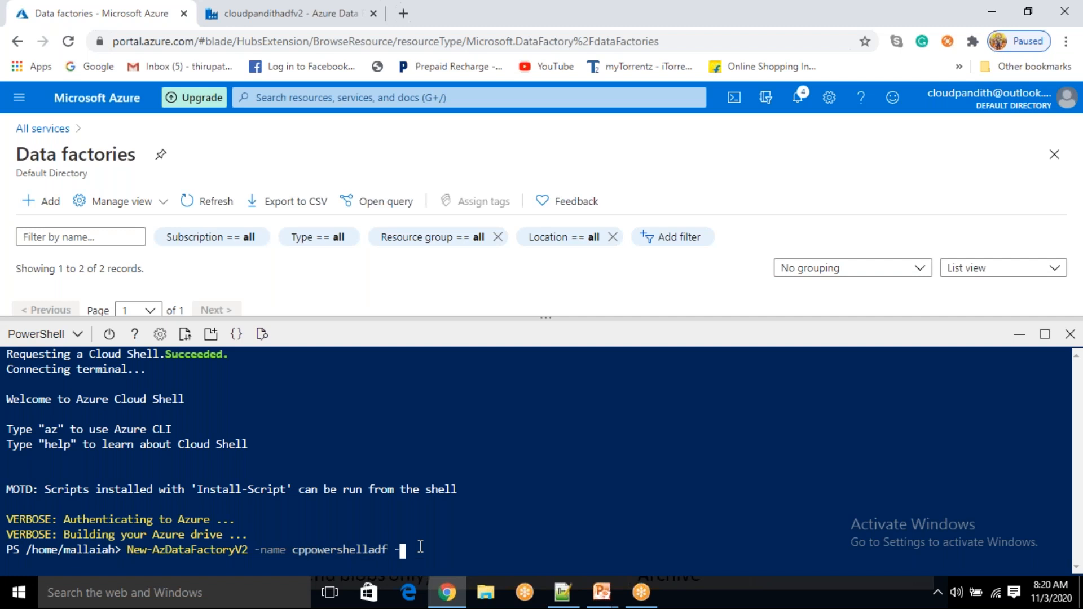
pyautogui.press('Tab')
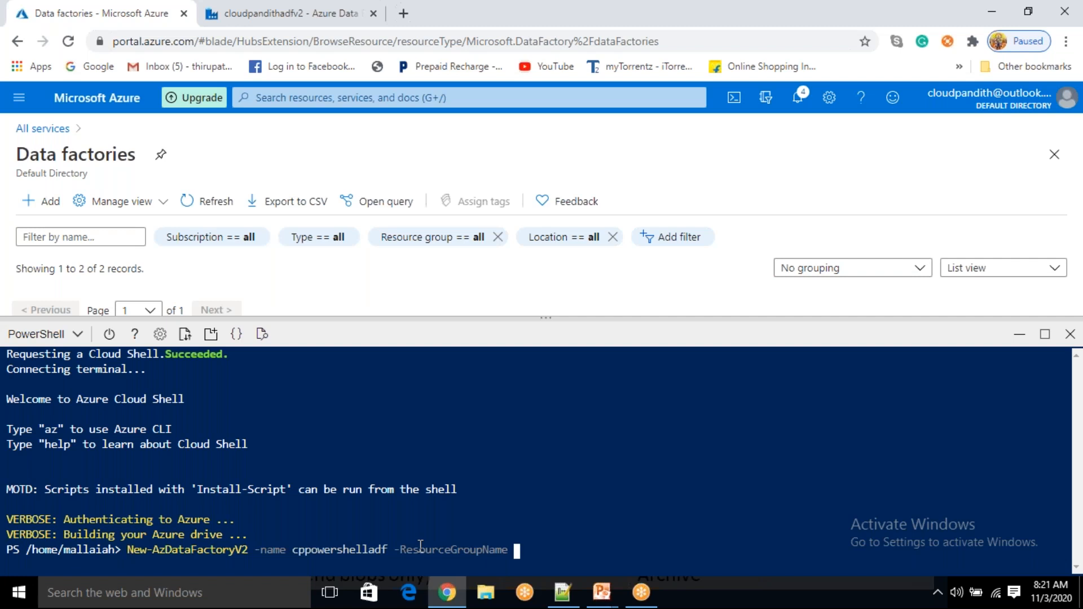
pyautogui.write('cloudp')
pyautogui.press('Tab')
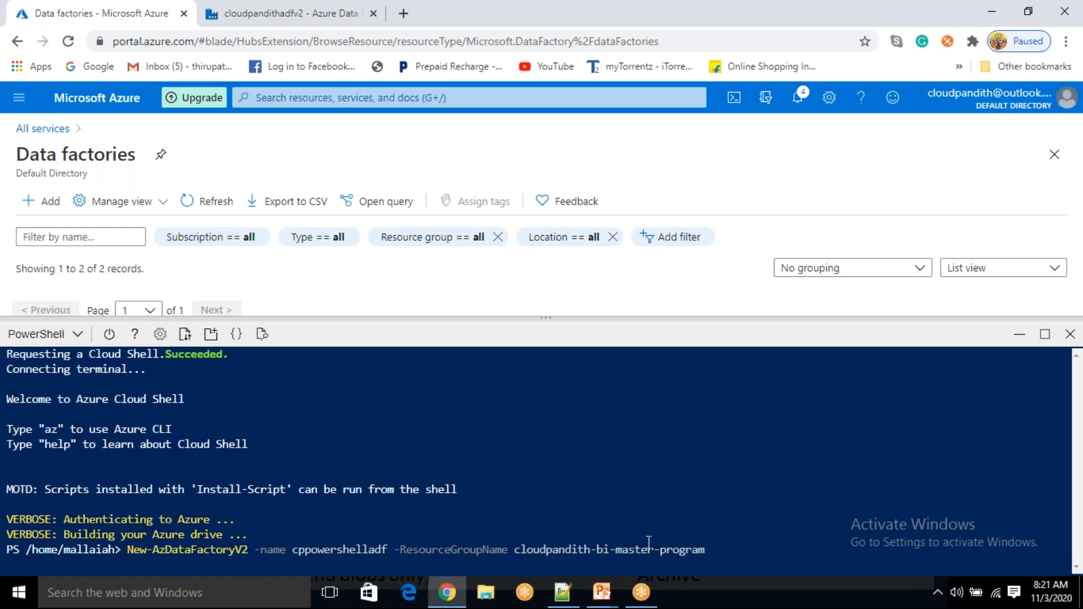
# Add -Location 'East US' to the command and run it to create the data factory
pyautogui.write('-loca')
pyautogui.press('Tab')
pyautogui.write("'ea")
pyautogui.press('BackSpace')
pyautogui.press('BackSpace')
pyautogui.write("East US'")
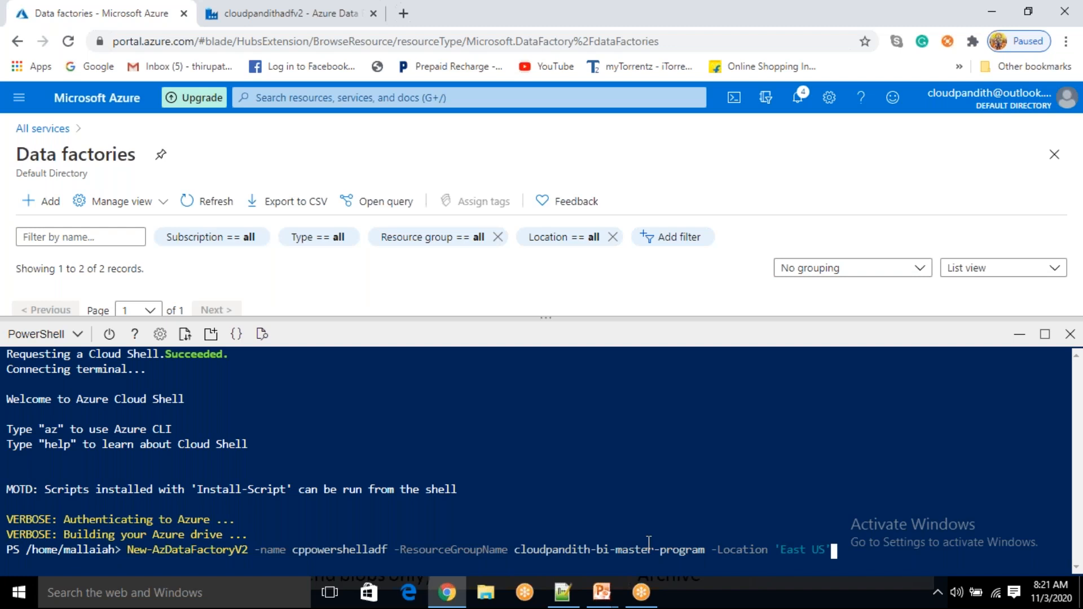
pyautogui.press('Return')
pyautogui.doubleClick(319, 550)
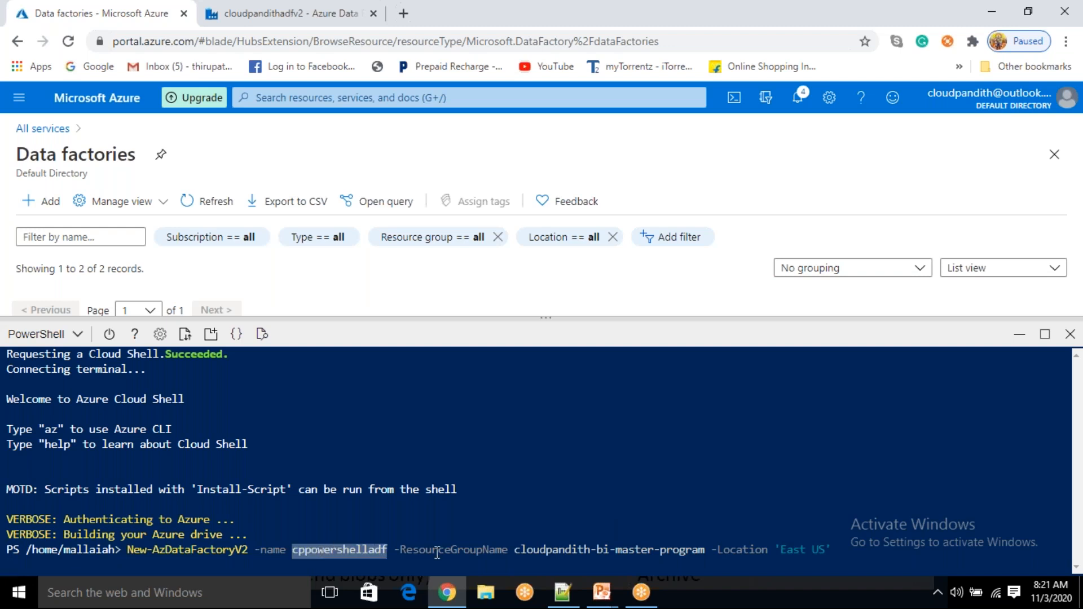
pyautogui.click(794, 30)
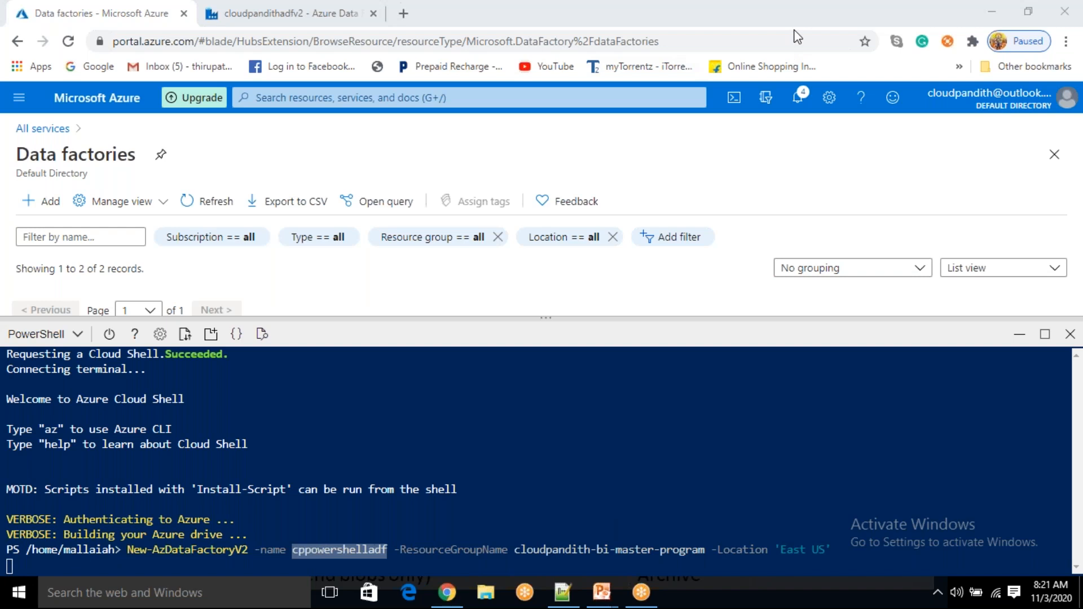
pyautogui.click(156, 548)
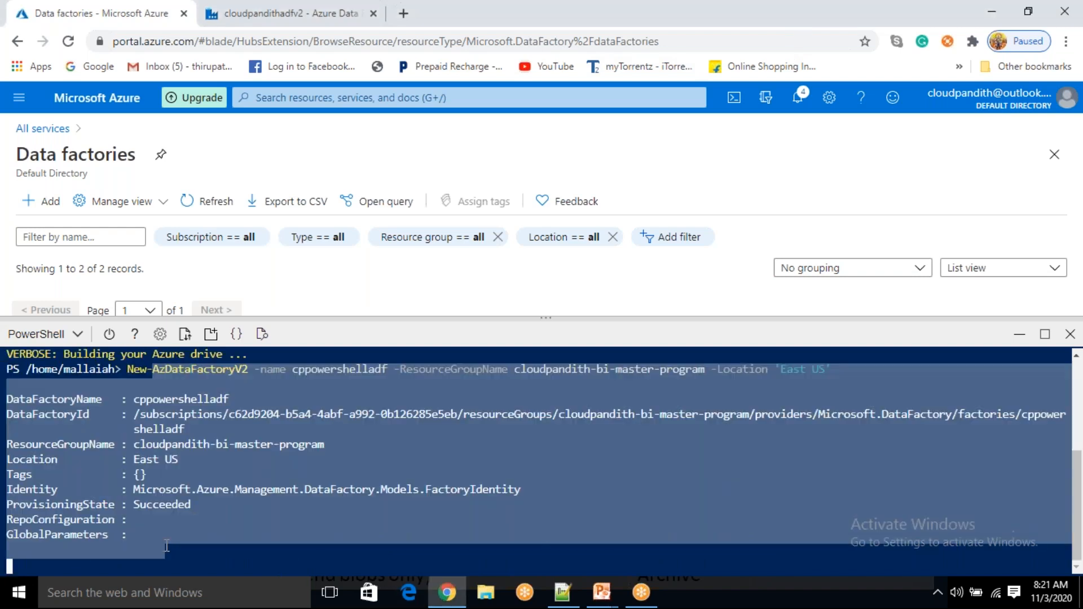
pyautogui.moveTo(166, 488); pyautogui.dragTo(188, 499)
pyautogui.click(167, 493)
pyautogui.press('Up')
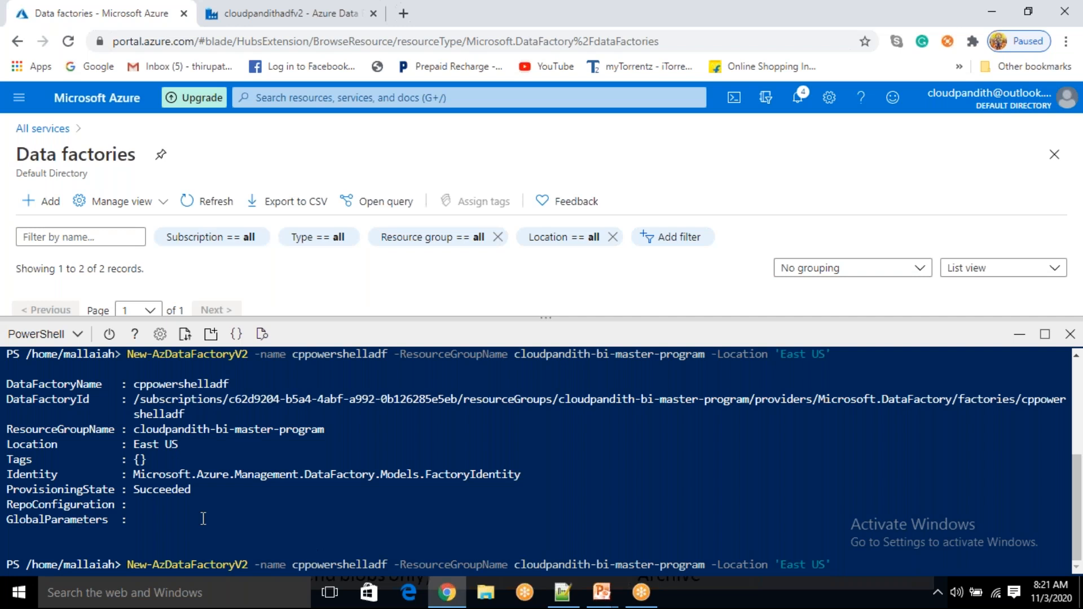
pyautogui.press('BackSpace')
pyautogui.press('BackSpace')
pyautogui.press('BackSpace')
pyautogui.press('BackSpace')
pyautogui.press('BackSpace')
pyautogui.press('BackSpace')
pyautogui.press('BackSpace')
pyautogui.press('BackSpace')
pyautogui.press('BackSpace')
pyautogui.press('BackSpace')
pyautogui.press('BackSpace')
pyautogui.press('BackSpace')
pyautogui.press('BackSpace')
pyautogui.press('BackSpace')
pyautogui.press('BackSpace')
pyautogui.press('BackSpace')
pyautogui.press('BackSpace')
pyautogui.press('BackSpace')
pyautogui.press('BackSpace')
pyautogui.press('BackSpace')
pyautogui.press('BackSpace')
pyautogui.press('BackSpace')
pyautogui.press('BackSpace')
pyautogui.press('BackSpace')
pyautogui.press('BackSpace')
pyautogui.press('BackSpace')
pyautogui.press('BackSpace')
pyautogui.press('BackSpace')
pyautogui.press('BackSpace')
pyautogui.press('BackSpace')
pyautogui.press('BackSpace')
pyautogui.press('BackSpace')
pyautogui.press('BackSpace')
pyautogui.press('BackSpace')
pyautogui.press('BackSpace')
pyautogui.press('BackSpace')
pyautogui.press('BackSpace')
pyautogui.press('BackSpace')
pyautogui.press('BackSpace')
pyautogui.press('BackSpace')
pyautogui.press('BackSpace')
pyautogui.press('BackSpace')
pyautogui.press('BackSpace')
pyautogui.press('BackSpace')
pyautogui.press('BackSpace')
pyautogui.press('BackSpace')
pyautogui.press('BackSpace')
pyautogui.press('BackSpace')
pyautogui.press('BackSpace')
pyautogui.press('BackSpace')
pyautogui.press('BackSpace')
pyautogui.press('BackSpace')
pyautogui.press('BackSpace')
pyautogui.press('BackSpace')
pyautogui.press('BackSpace')
pyautogui.press('BackSpace')
pyautogui.press('BackSpace')
pyautogui.press('BackSpace')
pyautogui.press('BackSpace')
pyautogui.press('BackSpace')
# List the names of the V2 data factories with Get-AzDataFactoryV2 | select name
pyautogui.write('get')
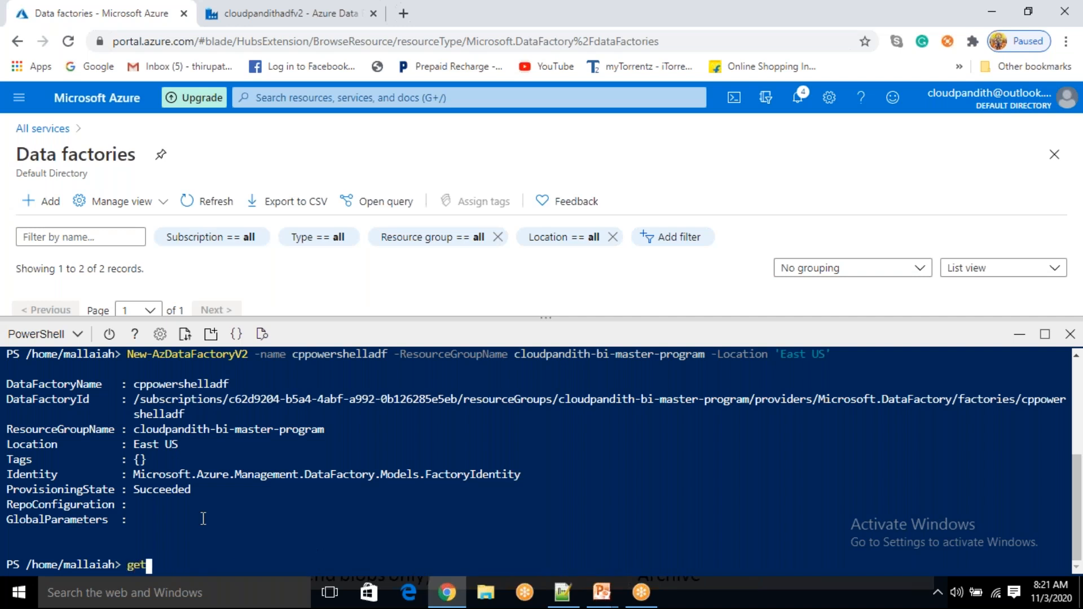
pyautogui.write('-azdatafac')
pyautogui.press('Tab')
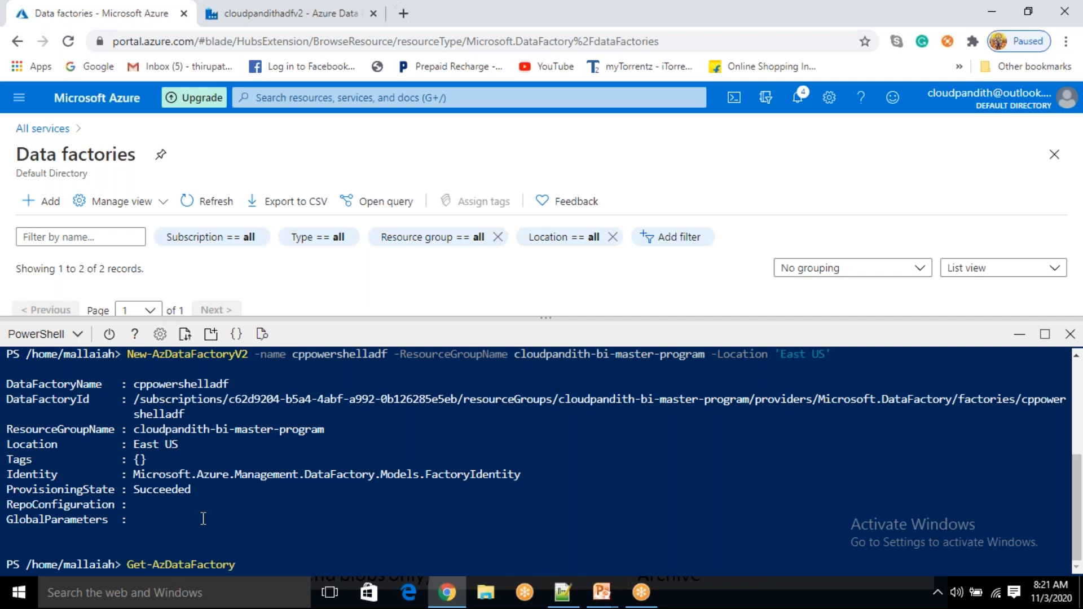
pyautogui.write('v2')
pyautogui.press('Tab')
pyautogui.write('| select name')
pyautogui.press('Return')
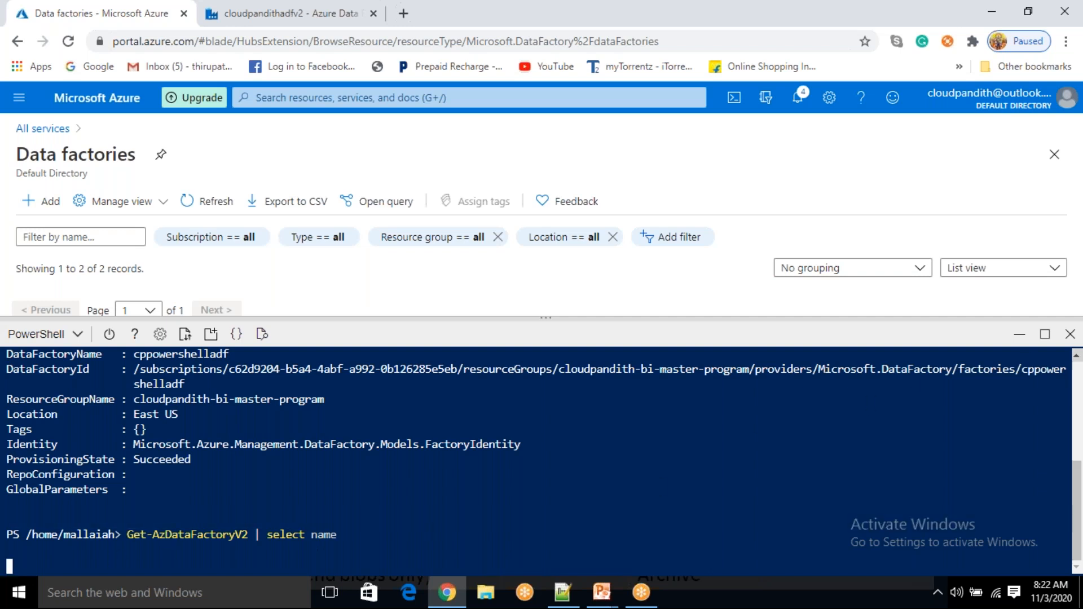
# Minimize the Cloud Shell pane and refresh the Data factories list
pyautogui.click(1027, 334)
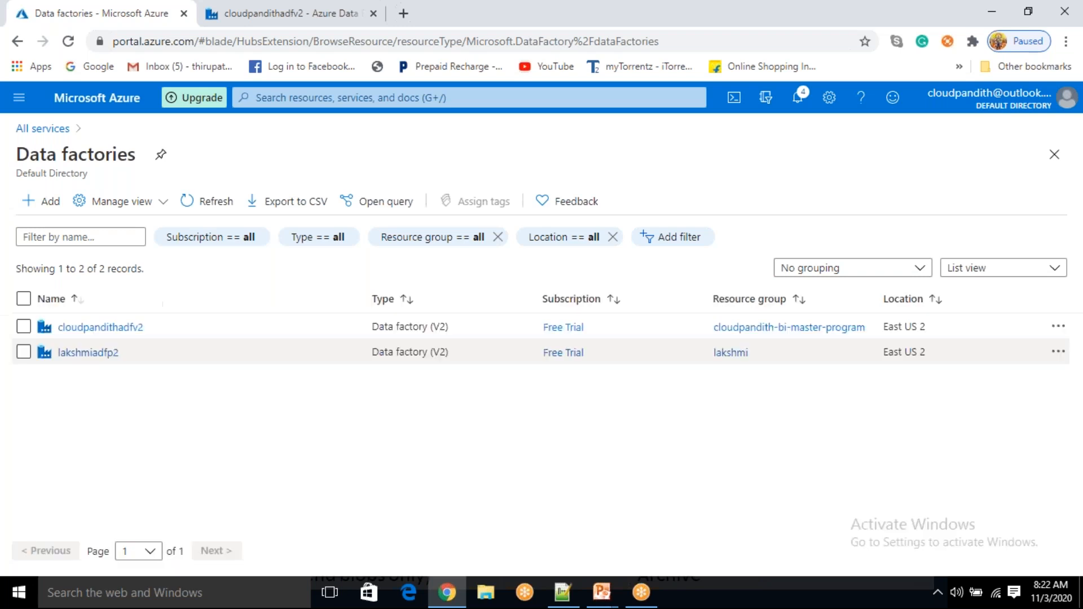
pyautogui.click(219, 213)
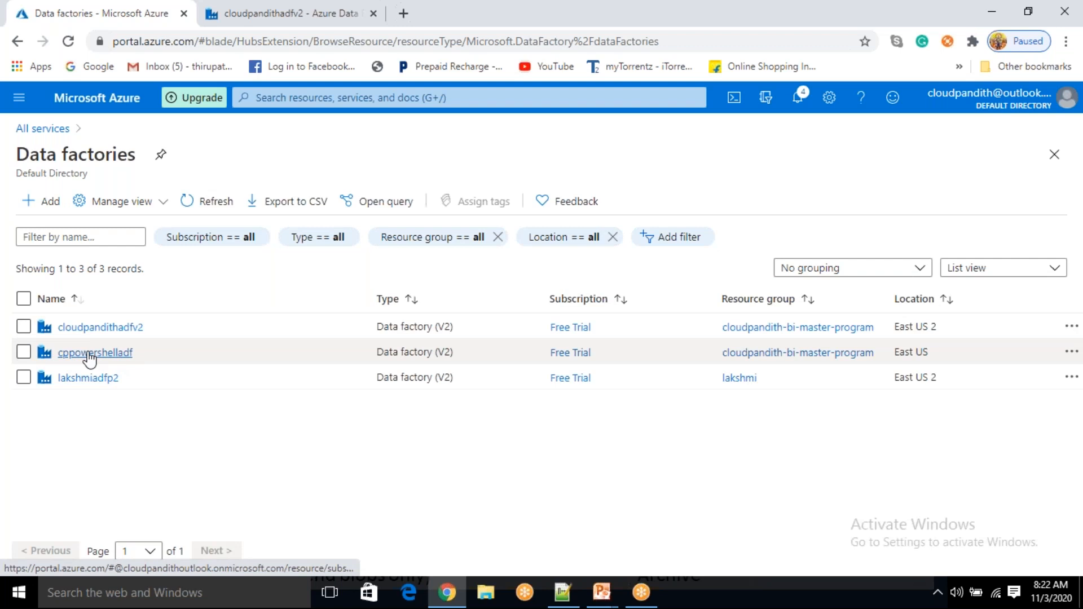
# Reopen the Cloud Shell pane and restart its PowerShell session
pyautogui.hotkey('alt', 'Tab')
pyautogui.hotkey('alt', 'Tab')
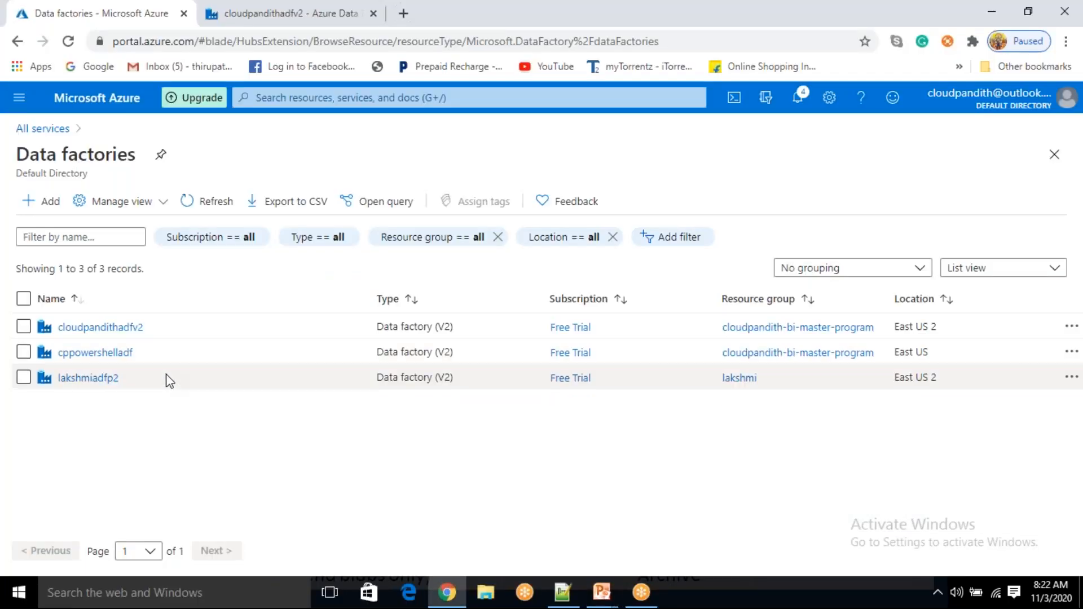
pyautogui.click(734, 101)
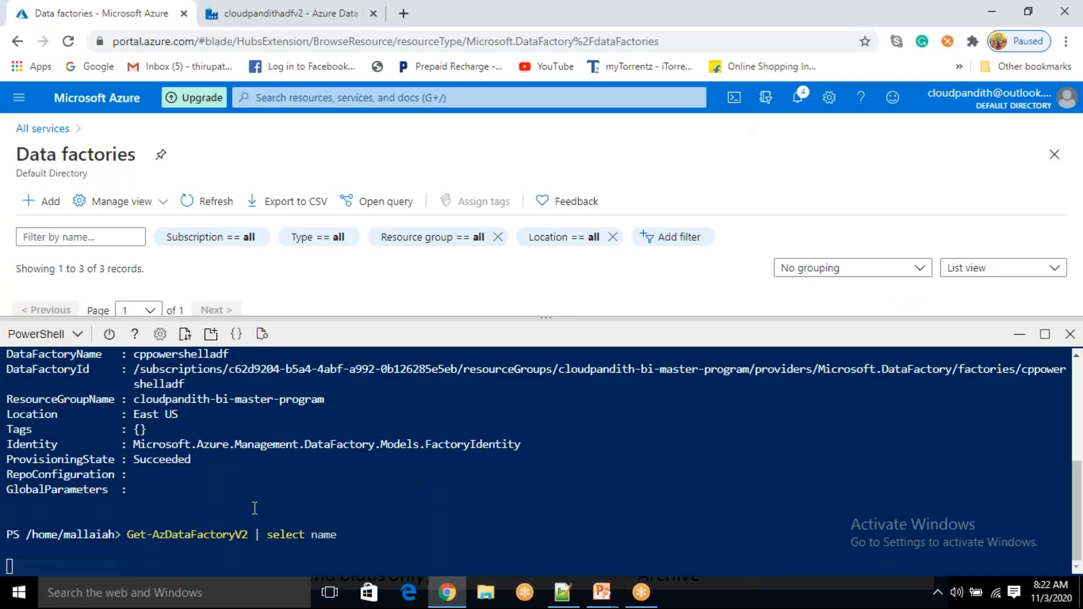
pyautogui.doubleClick(207, 535)
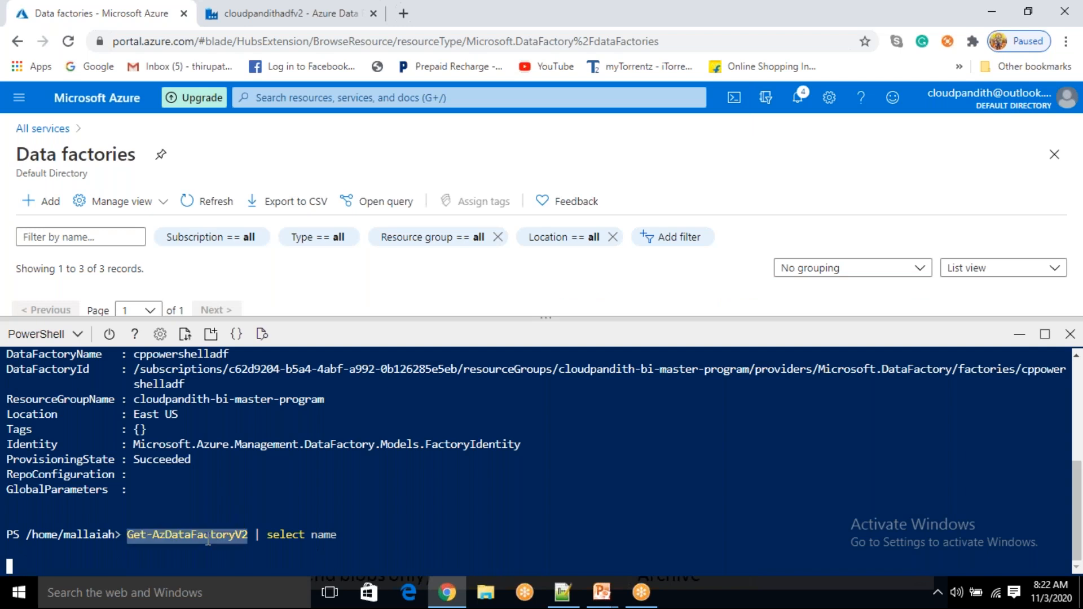
pyautogui.click(185, 523)
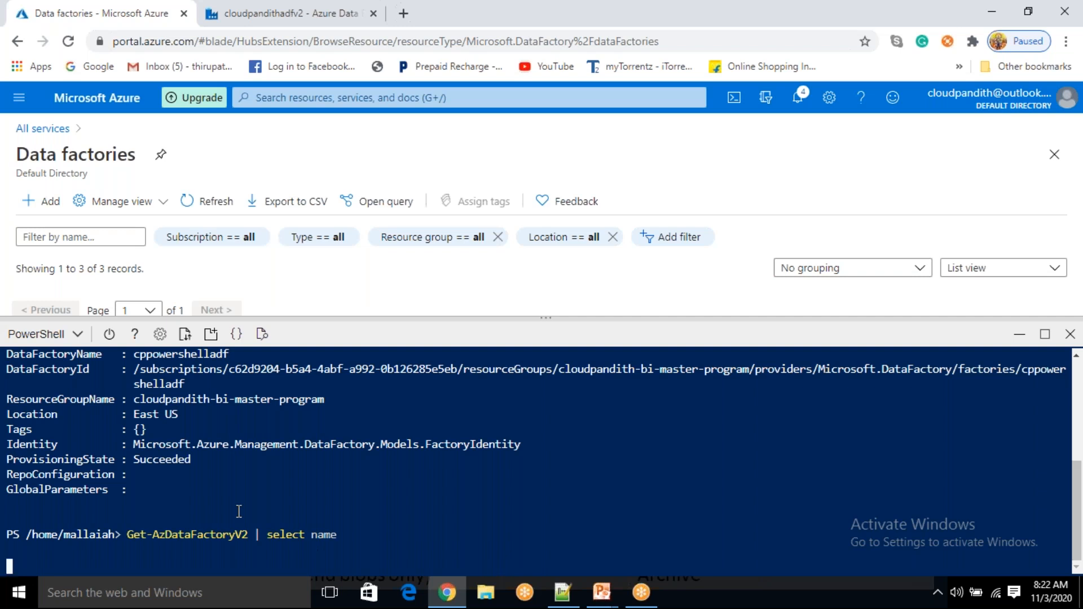
pyautogui.click(100, 343)
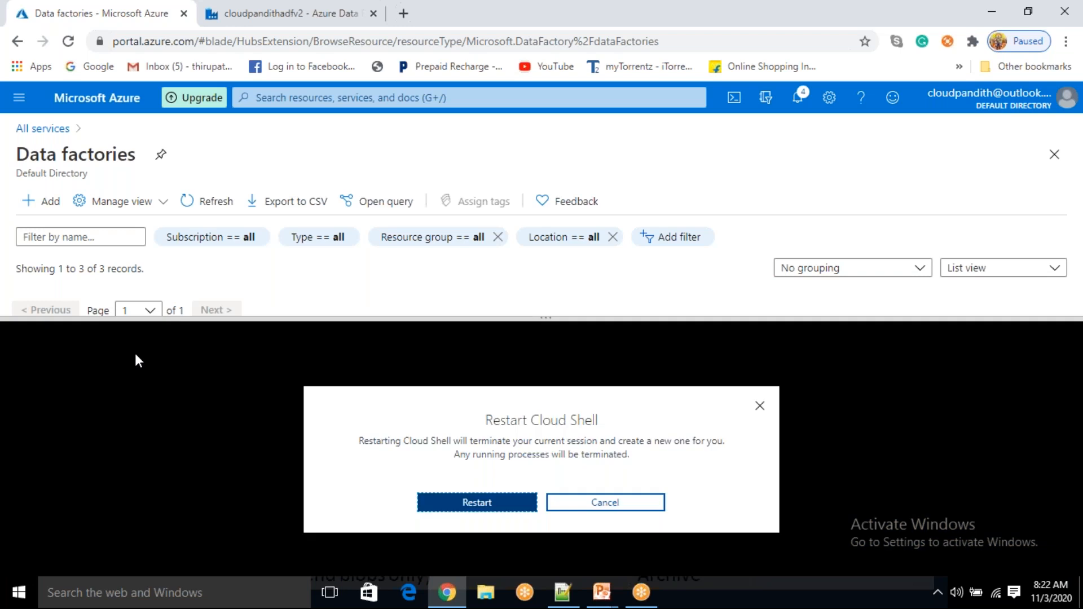
pyautogui.click(469, 504)
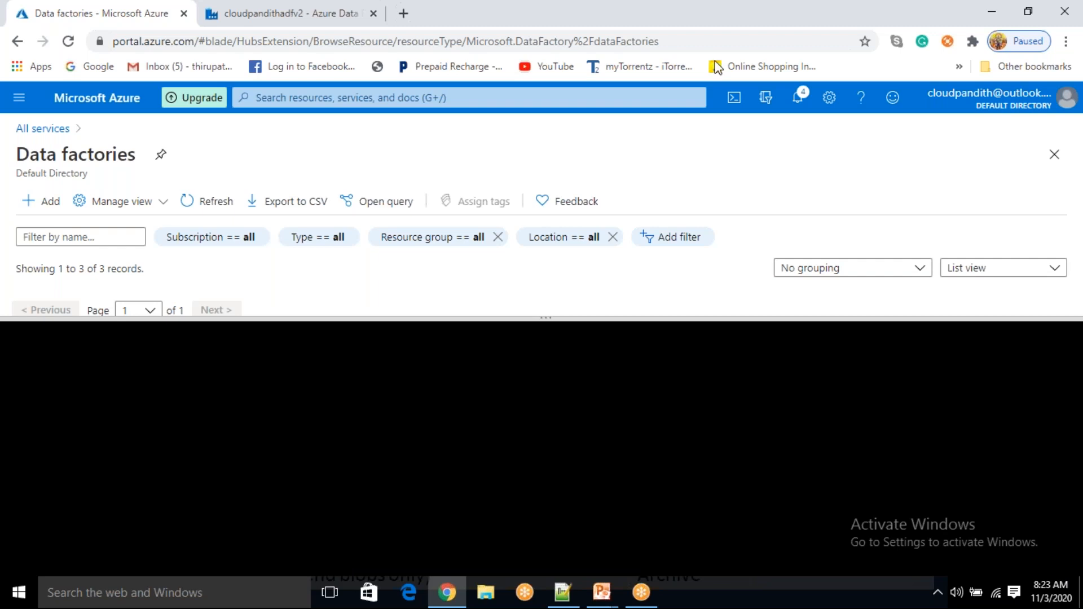
pyautogui.click(754, 21)
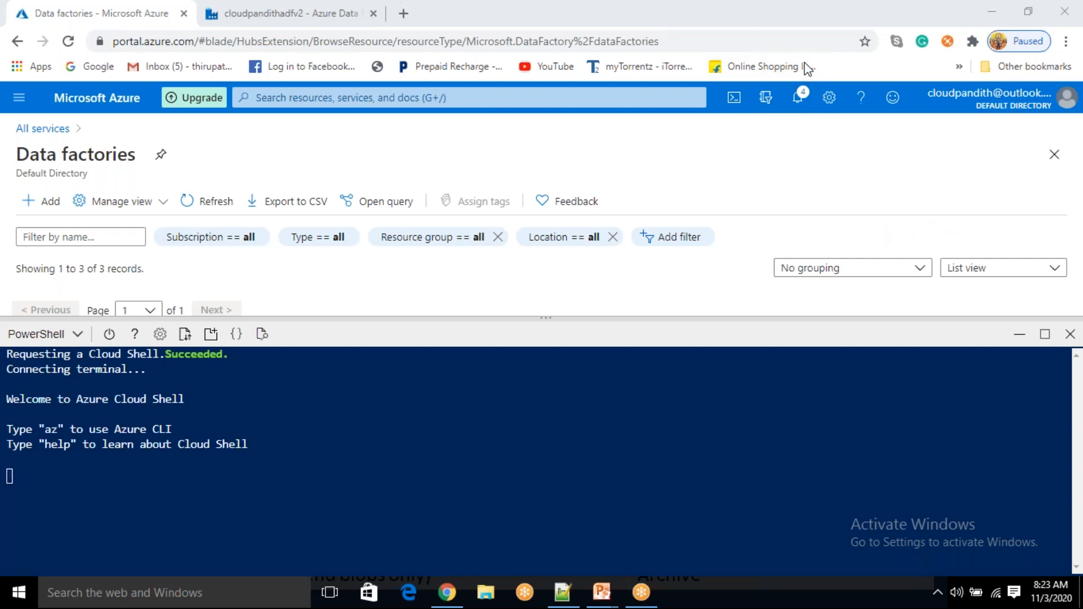
# Run Get-AzDataFactoryV2 in the new session to list the V2 data factories with their full details
pyautogui.click(282, 511)
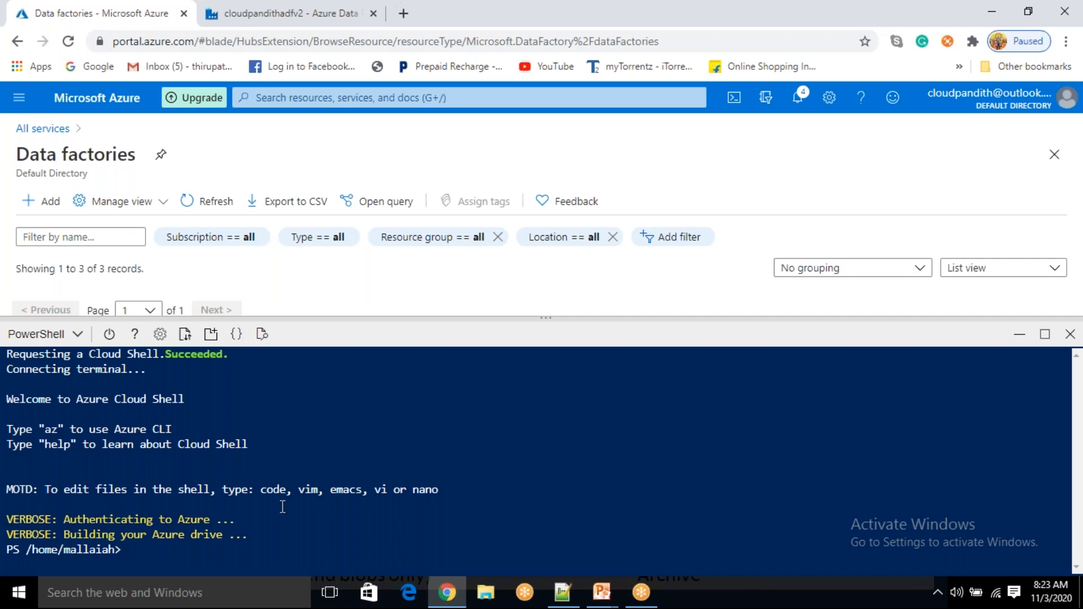
pyautogui.write('get-azdataf')
pyautogui.press('Tab')
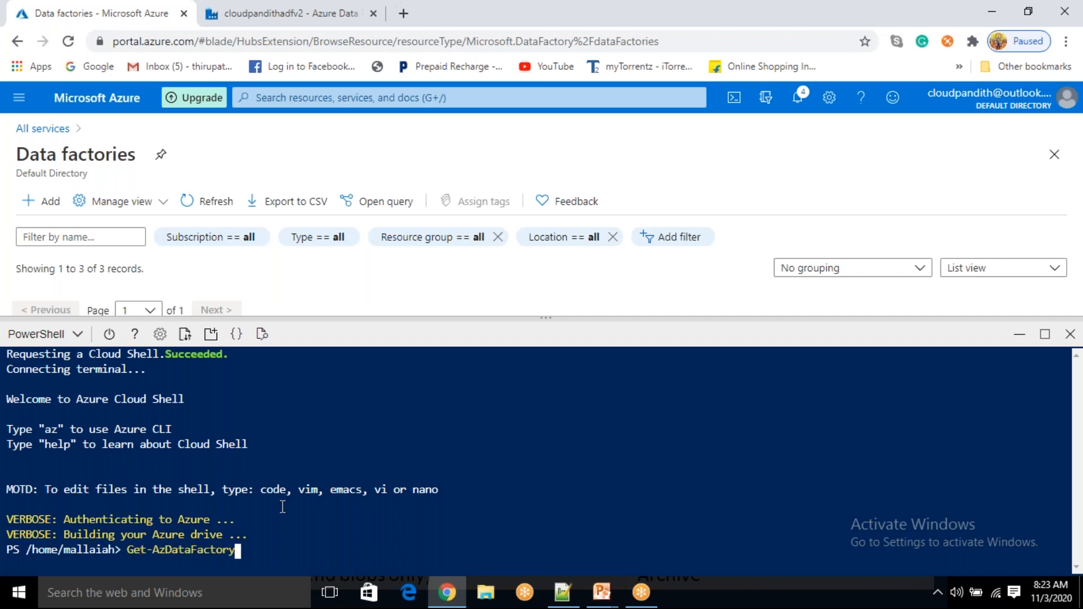
pyautogui.write('v')
pyautogui.press('Tab')
pyautogui.press('Return')
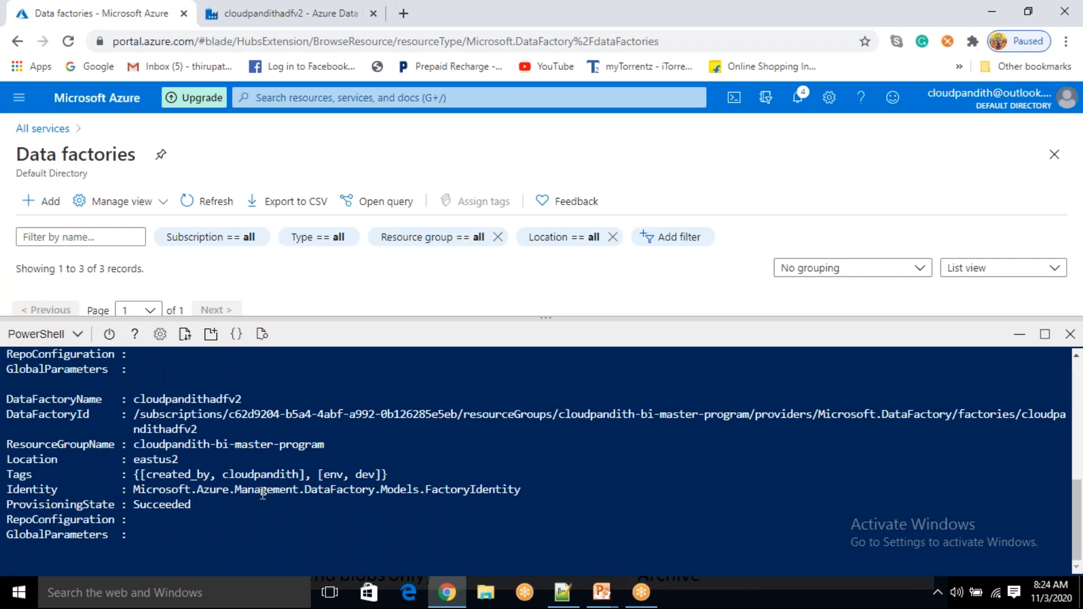
# Examine the DataFactoryName of each factory in the Get-AzDataFactoryV2 output, including cppowershelladf, and minimize the Cloud Shell pane
pyautogui.scroll(2, 238, 481)
pyautogui.scroll(-2, 238, 481)
pyautogui.scroll(2, 232, 476)
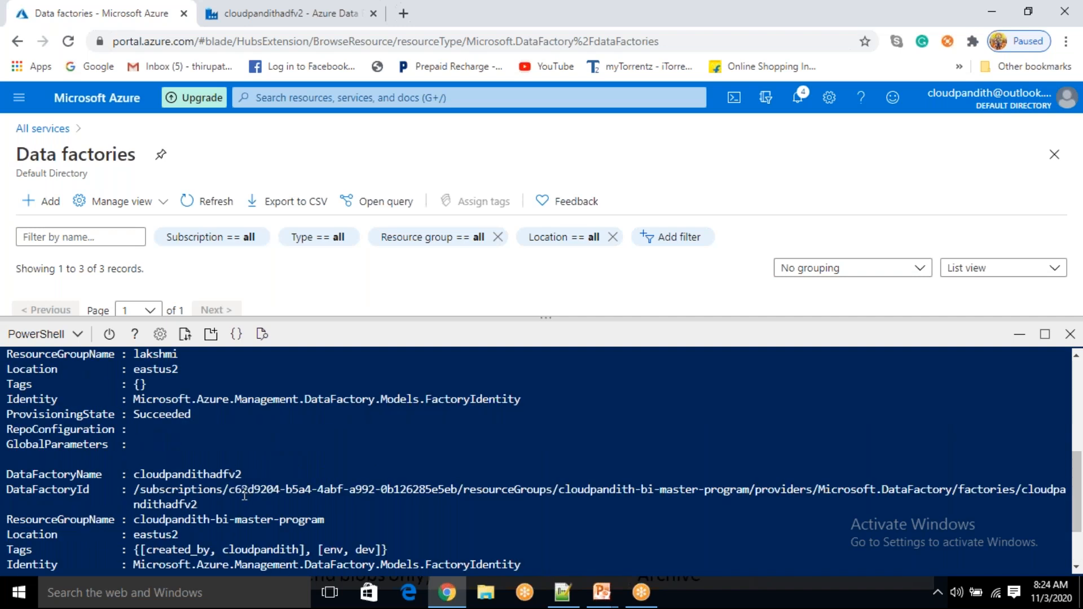
pyautogui.scroll(2, 236, 484)
pyautogui.doubleClick(174, 416)
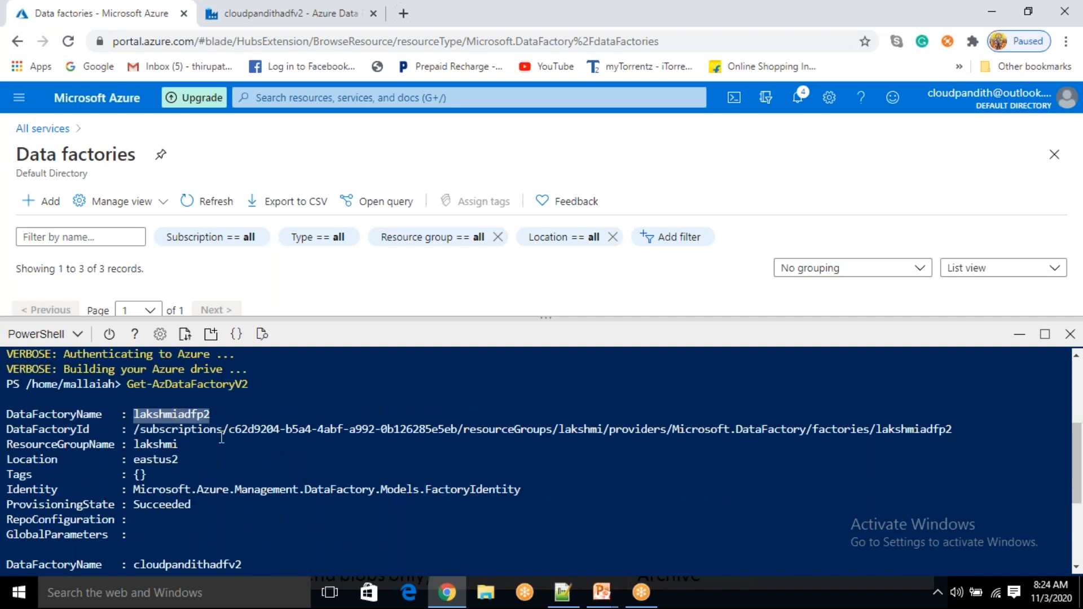
pyautogui.scroll(-2, 233, 471)
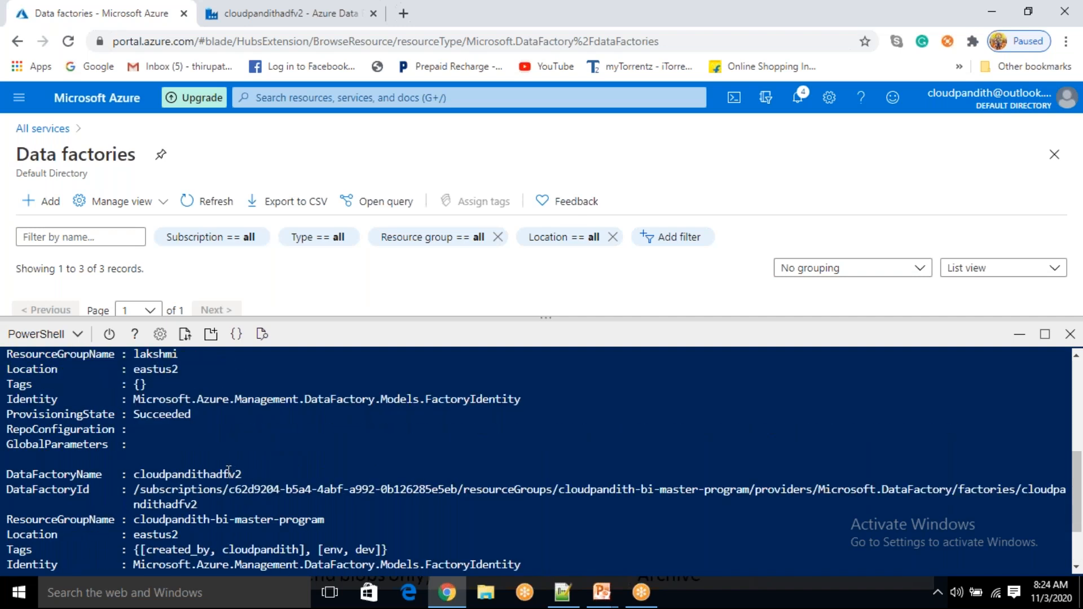
pyautogui.doubleClick(188, 474)
pyautogui.scroll(-2, 194, 471)
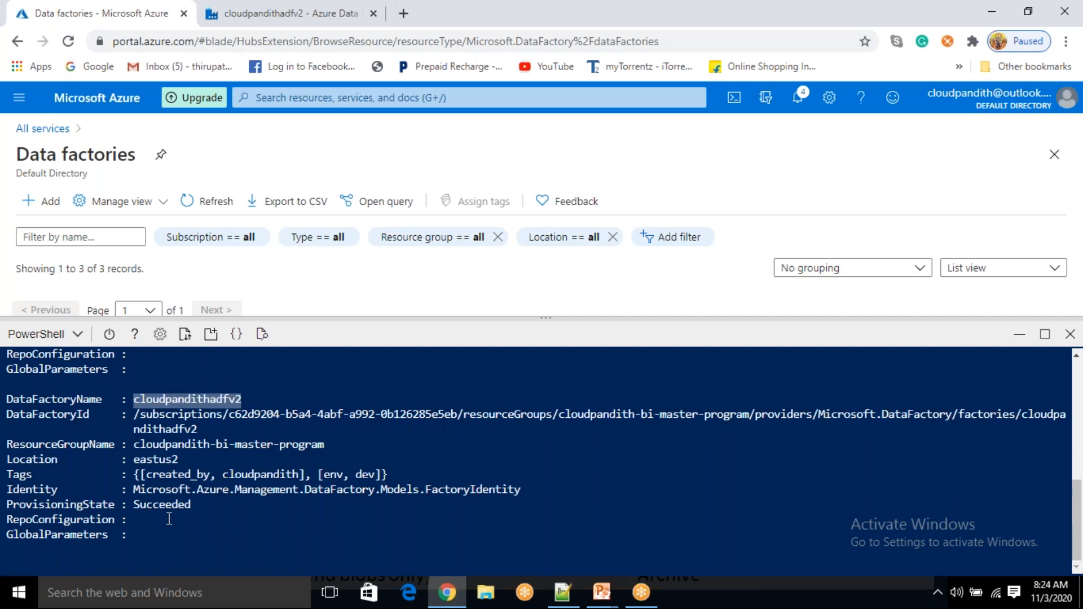
pyautogui.scroll(4, 169, 518)
pyautogui.scroll(-4, 169, 519)
pyautogui.press('Up')
pyautogui.press('Up')
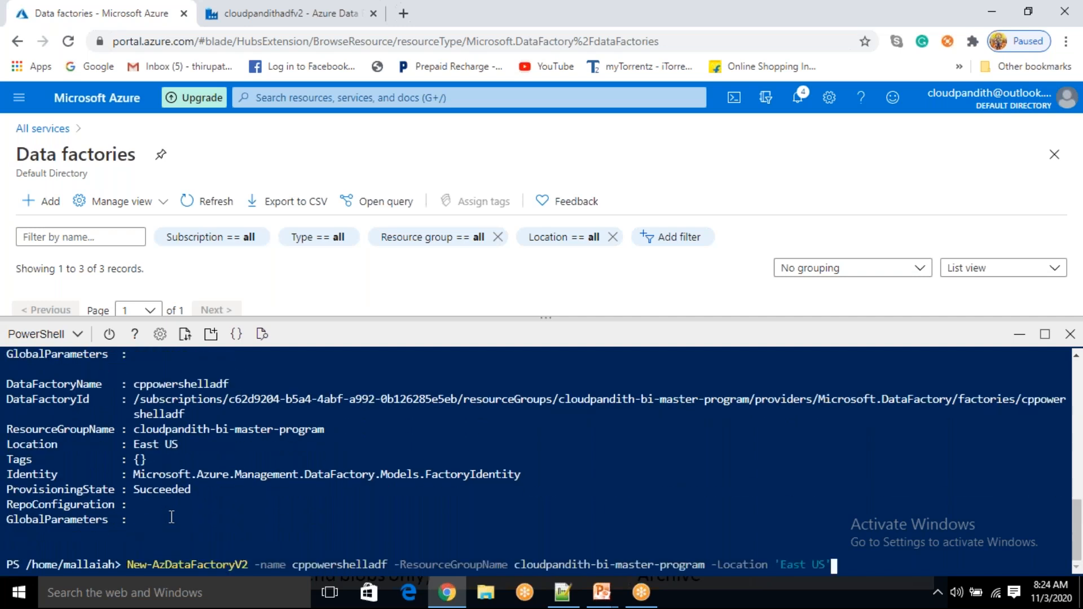
pyautogui.doubleClick(196, 384)
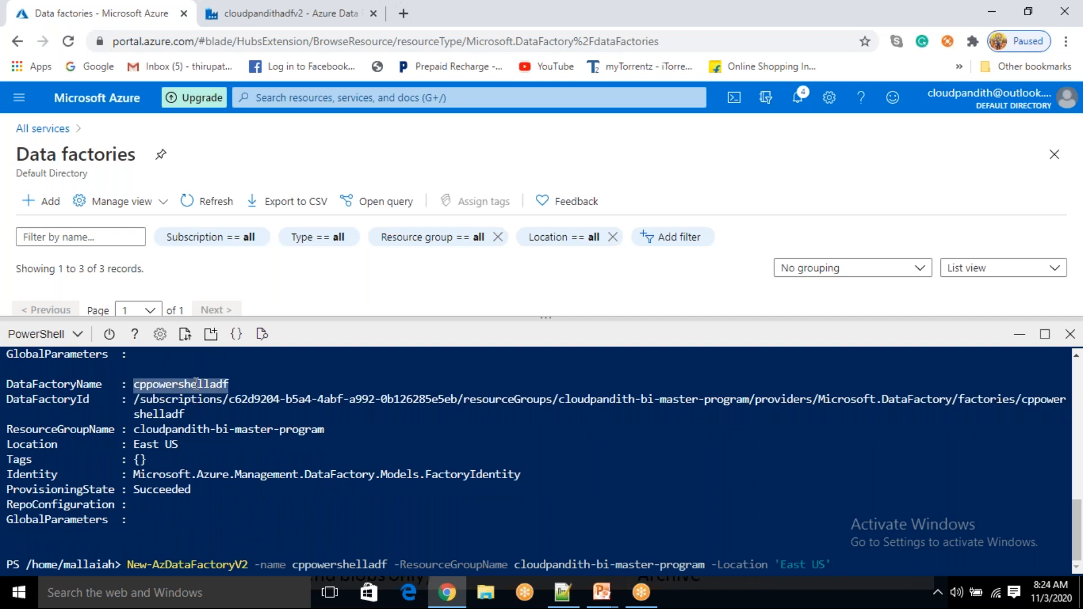
pyautogui.click(196, 384)
pyautogui.doubleClick(196, 384)
pyautogui.scroll(4, 144, 447)
pyautogui.scroll(6, 144, 446)
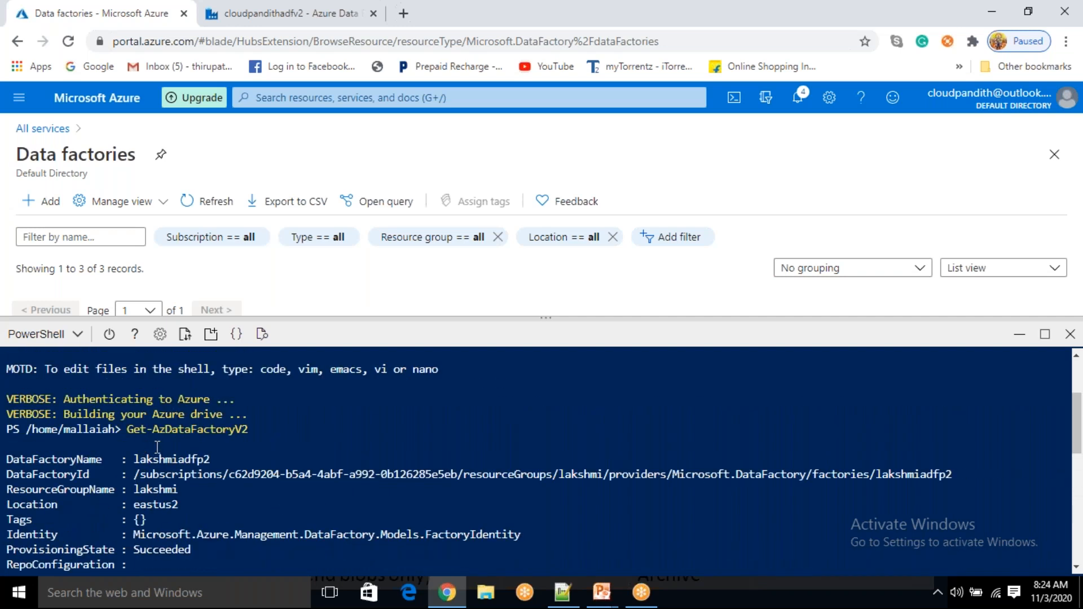
pyautogui.moveTo(134, 417); pyautogui.dragTo(318, 435)
pyautogui.click(1018, 333)
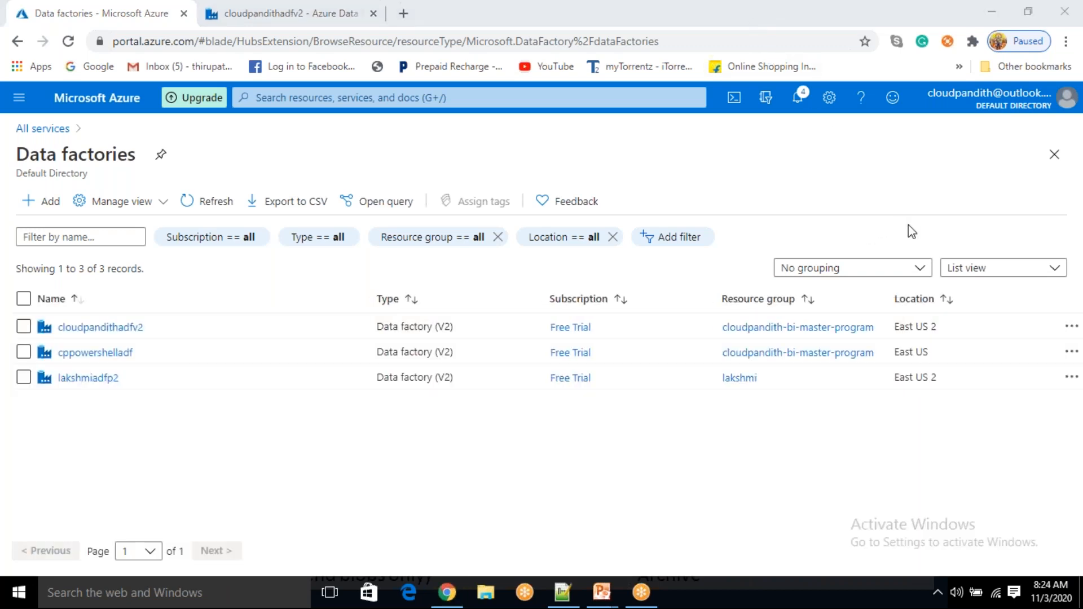